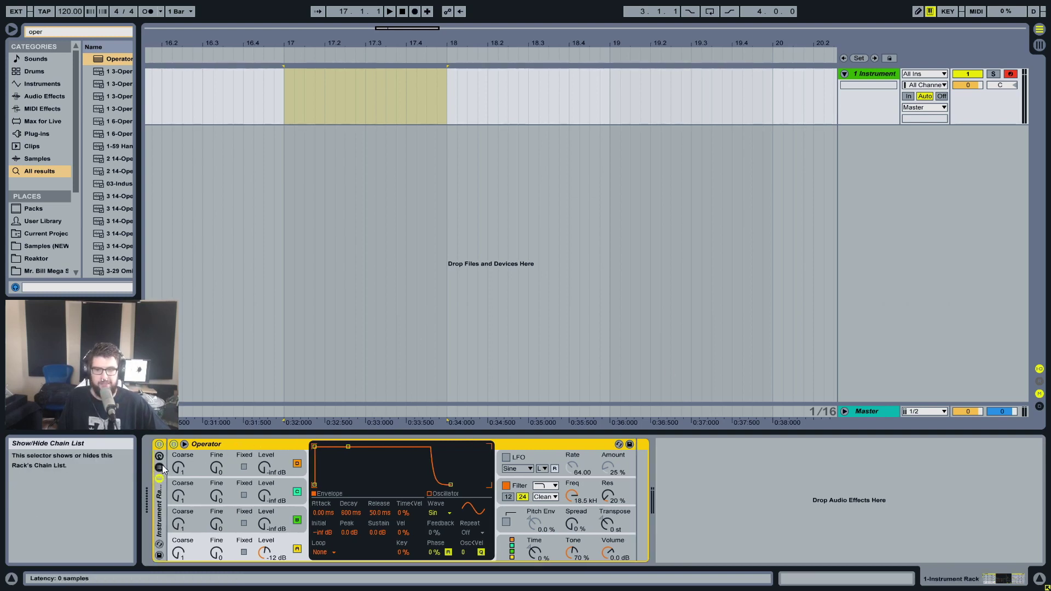
Undo the grouping of the Operator into an Instrument Rack
{"action": "key", "text": "ctrl+g"}
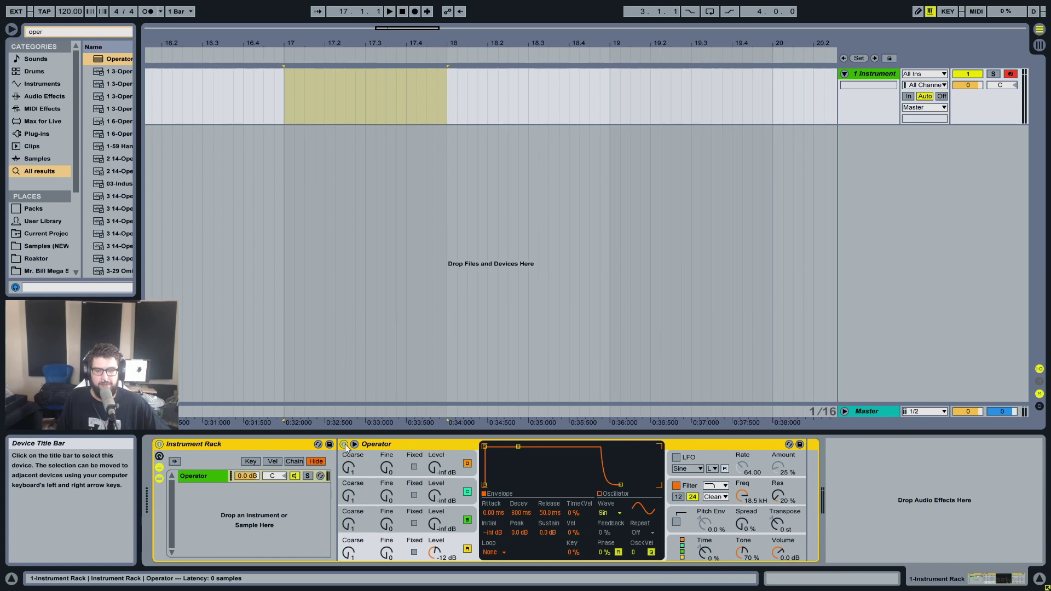
{"action": "key", "text": "ctrl+z"}
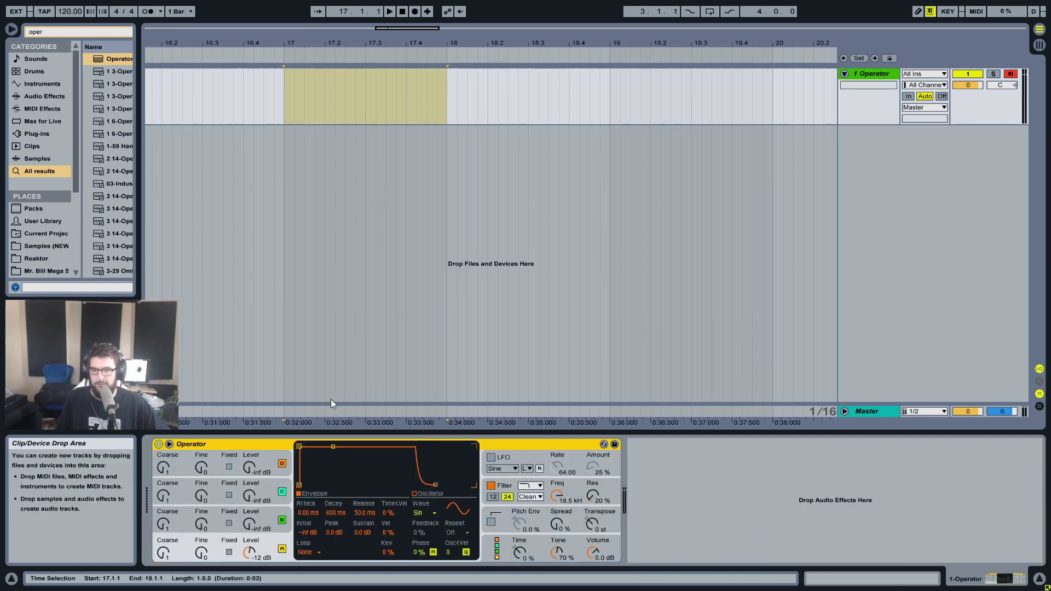
Try fixed frequency mode on oscillator A at 91.6 Hz, and switch the mode back off
{"action": "left_click", "coordinate": [229, 551]}
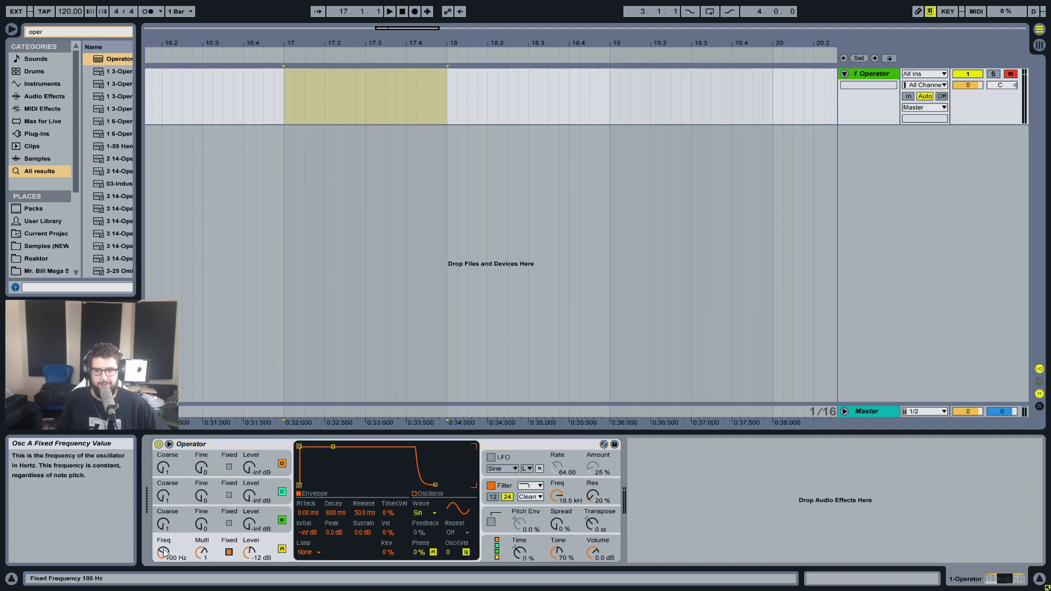
{"action": "left_click_drag", "start_coordinate": [163, 553], "coordinate": [166, 556]}
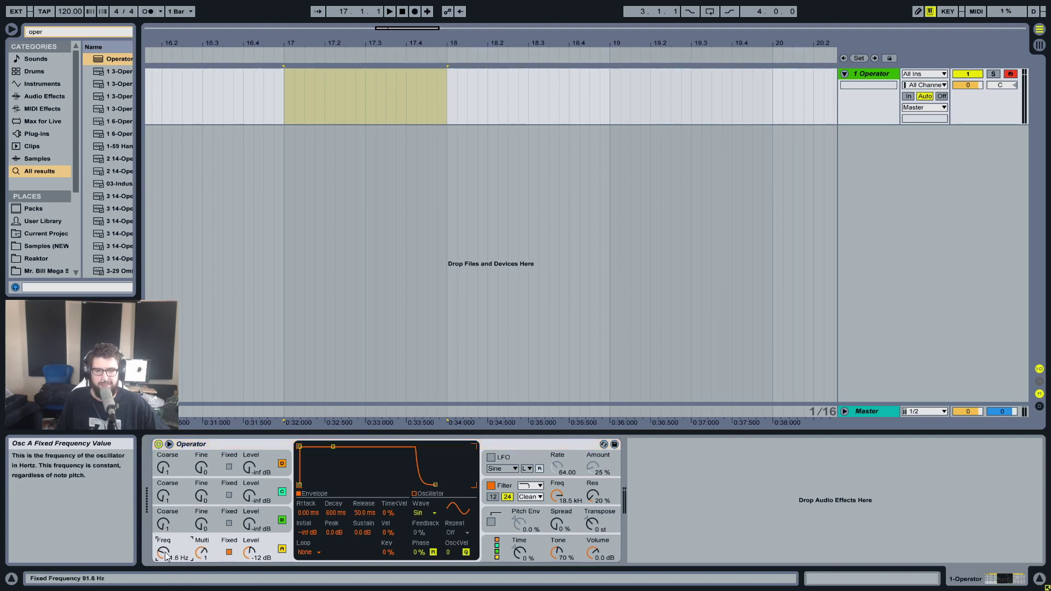
{"action": "left_click", "coordinate": [229, 551]}
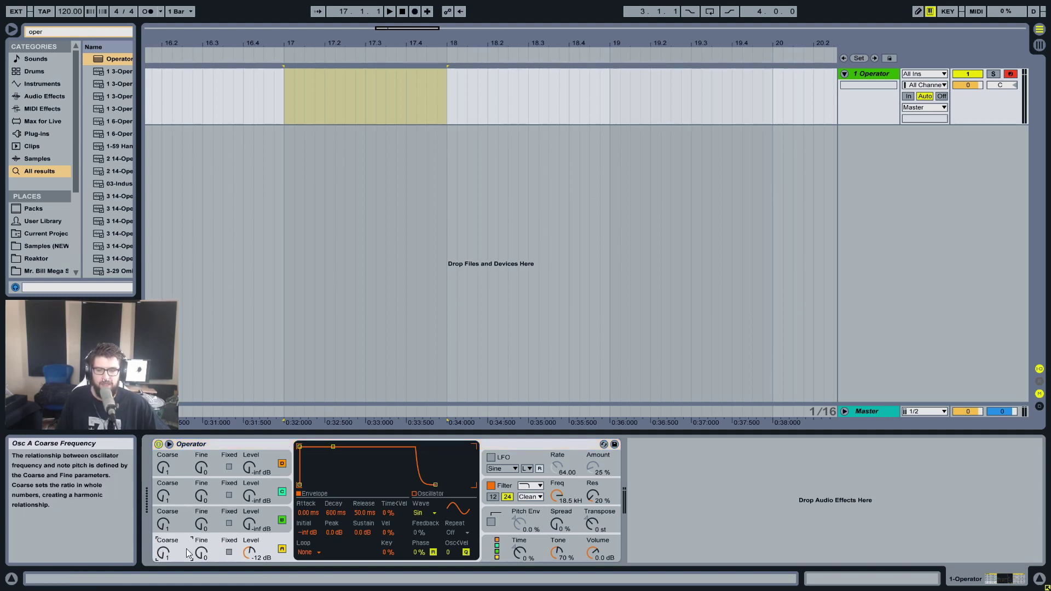
Try several Coarse frequency ratios between 1 and 5 on oscillator A
{"action": "left_click", "coordinate": [170, 555]}
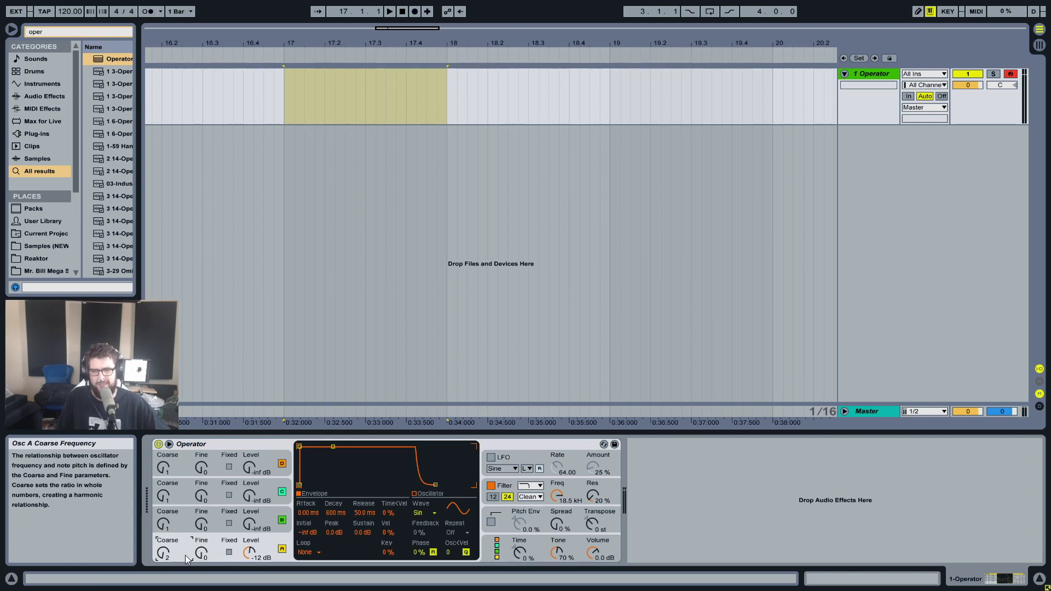
{"action": "key", "text": "Up"}
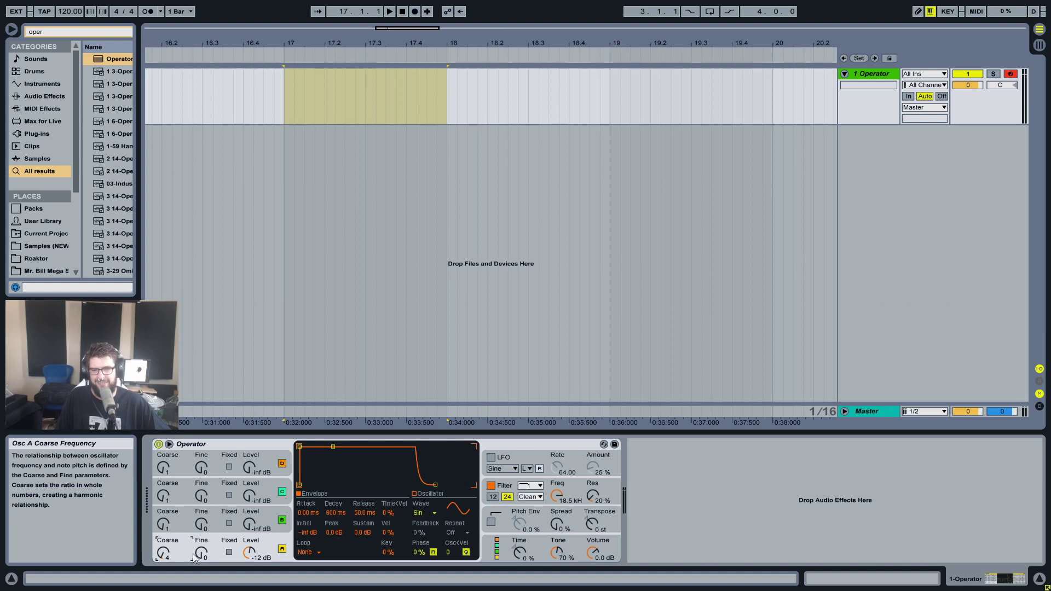
{"action": "left_click_drag", "start_coordinate": [162, 554], "coordinate": [163, 559]}
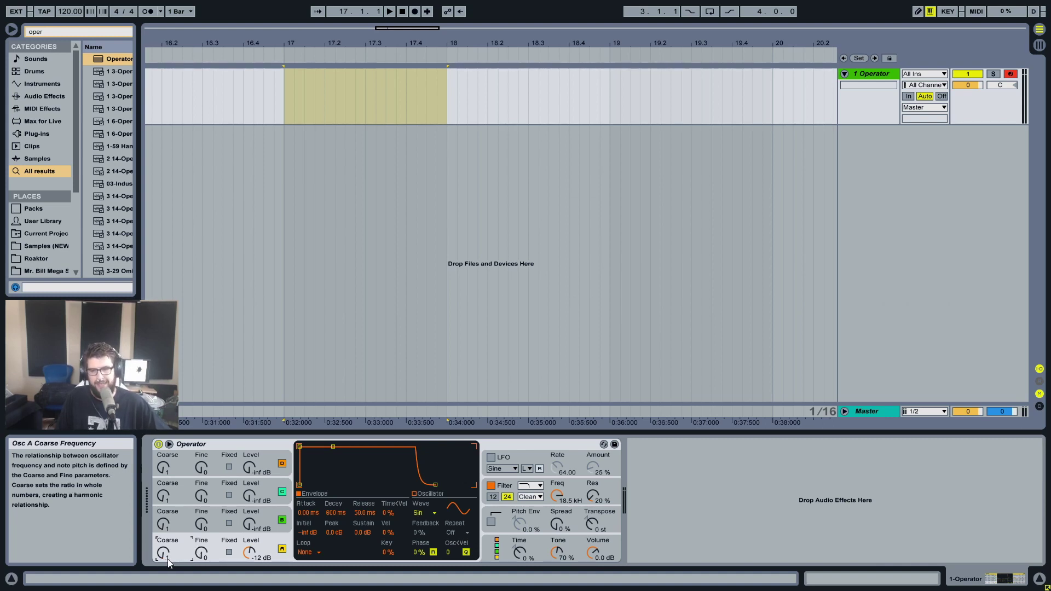
{"action": "key", "text": "Up"}
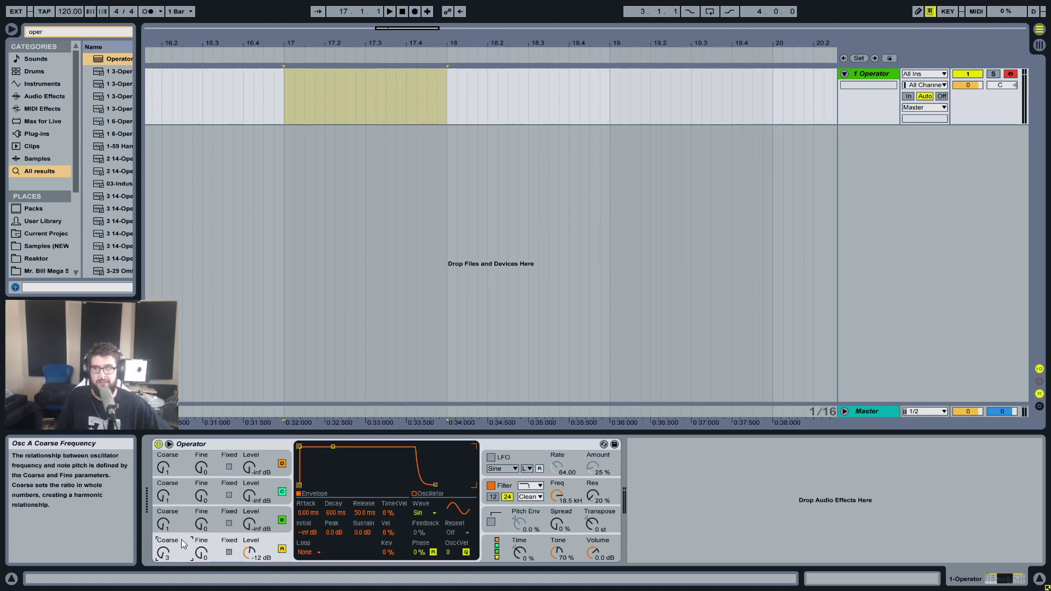
{"action": "key", "text": "Up"}
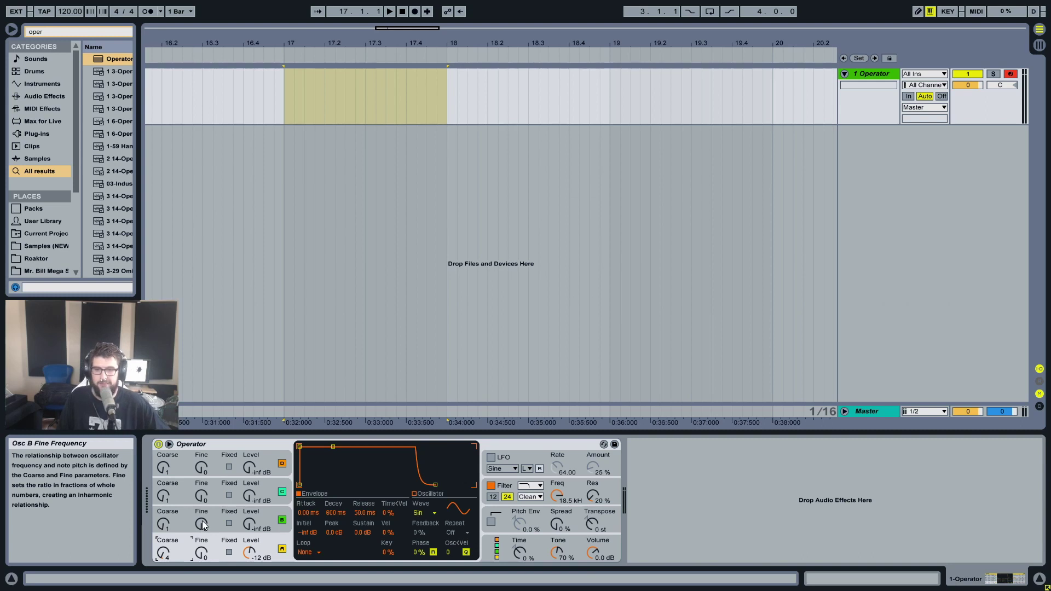
{"action": "key", "text": "Down"}
{"action": "key", "text": "Down"}
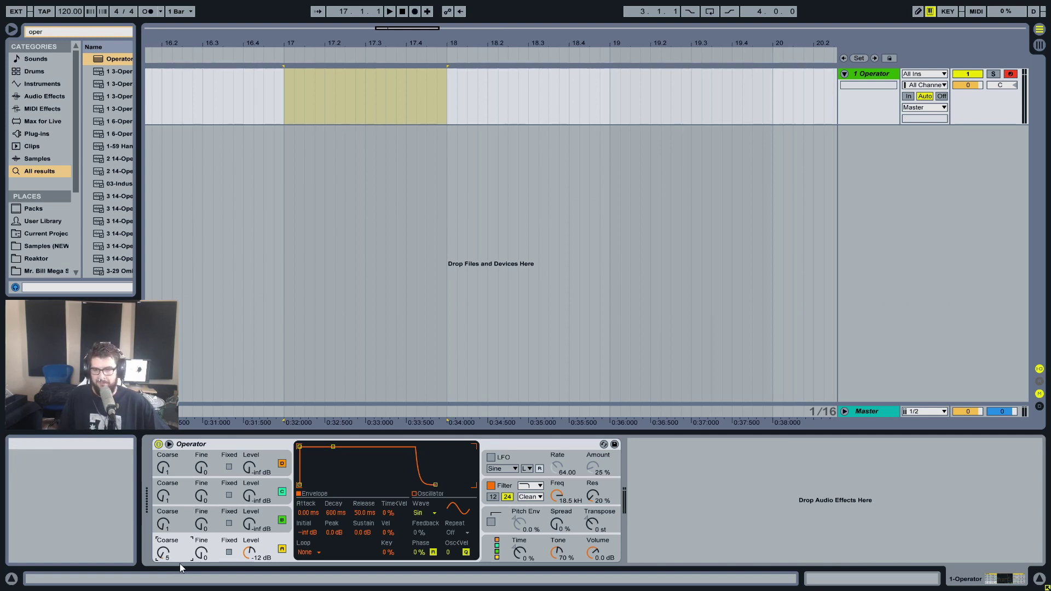
Switch oscillator A to fixed frequency mode and tune it to about 225 Hz
{"action": "left_click", "coordinate": [228, 552]}
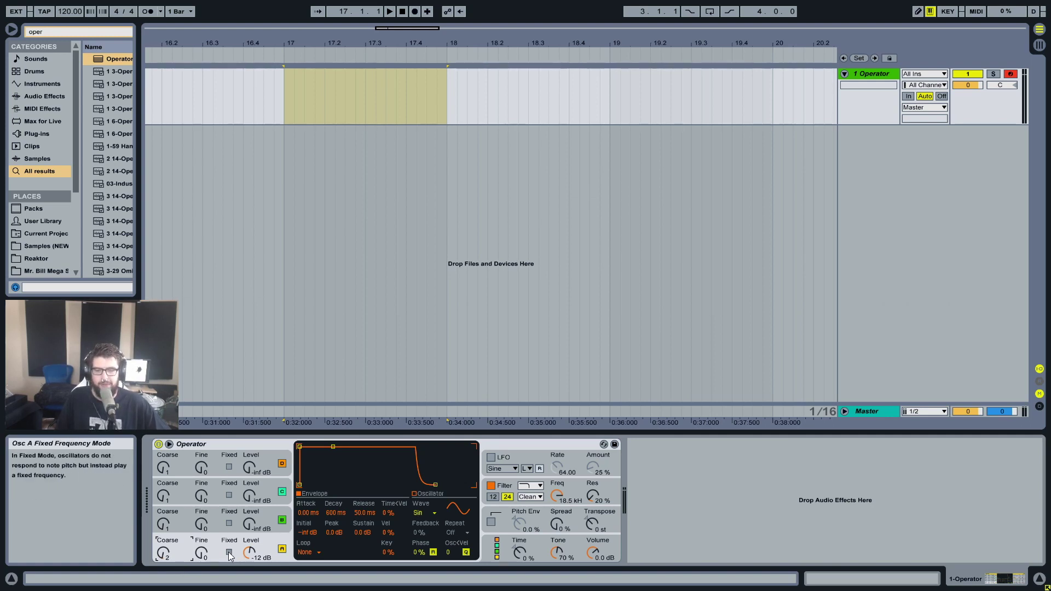
{"action": "left_click_drag", "start_coordinate": [162, 554], "coordinate": [162, 542]}
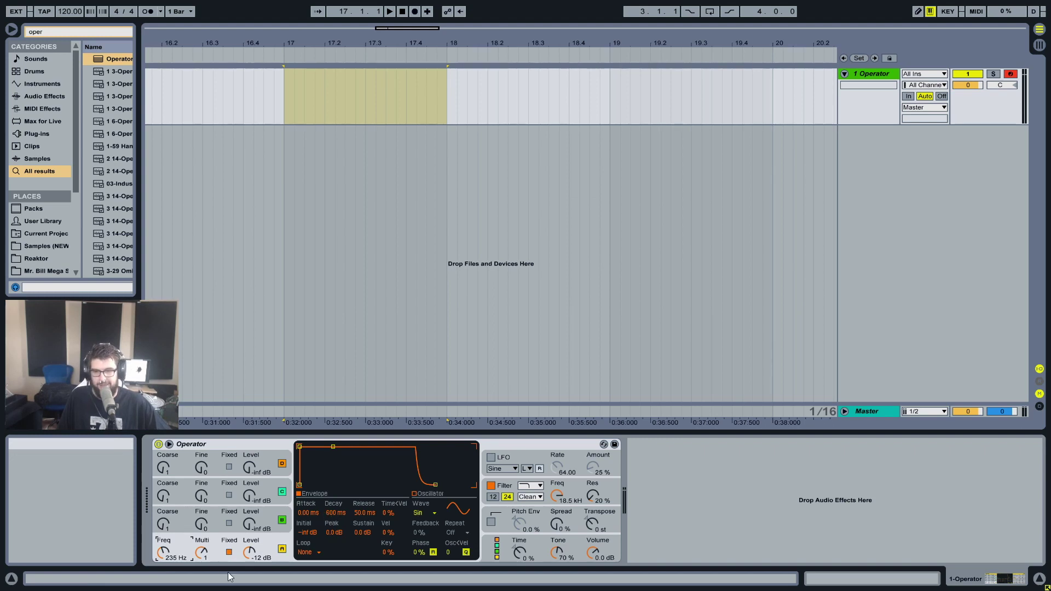
{"action": "left_click_drag", "start_coordinate": [163, 552], "coordinate": [163, 552]}
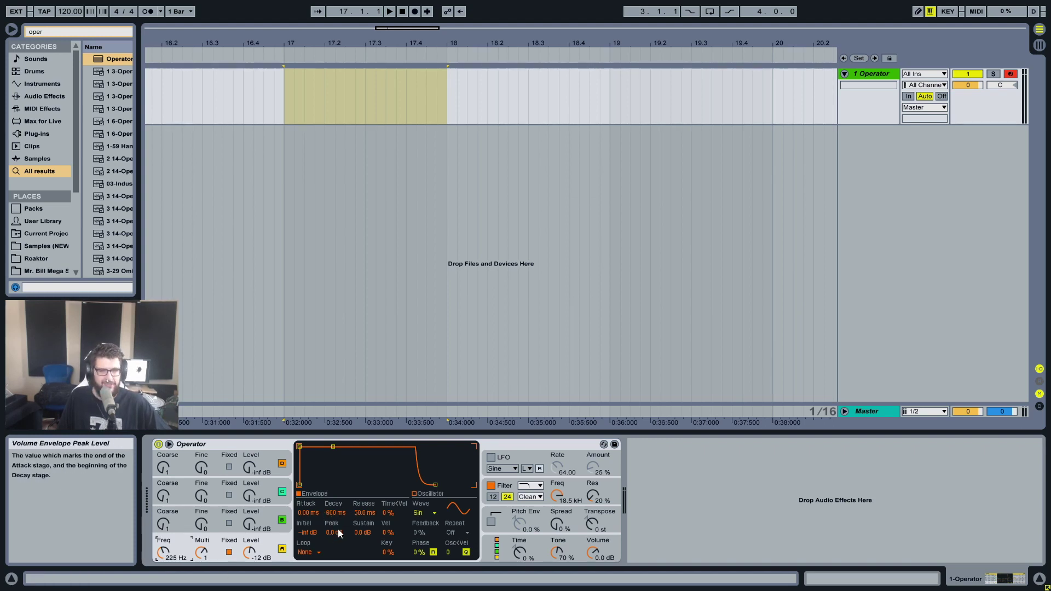
Shape oscillator A's envelope with -inf dB sustain and 376 ms decay, retuning its fixed frequency to 209 Hz
{"action": "left_click_drag", "start_coordinate": [363, 532], "coordinate": [362, 559]}
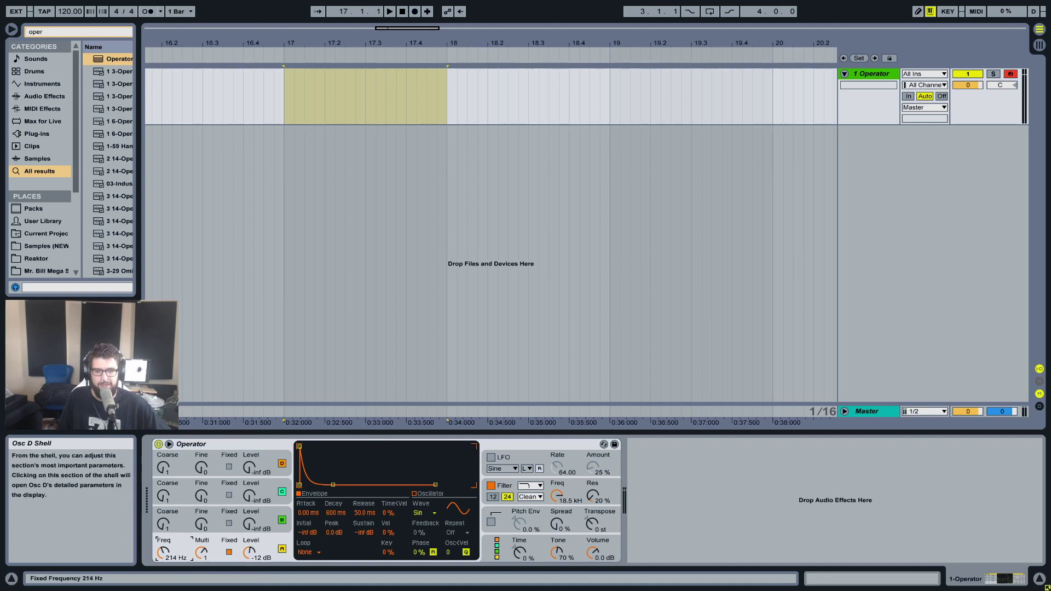
{"action": "left_click_drag", "start_coordinate": [166, 551], "coordinate": [167, 554]}
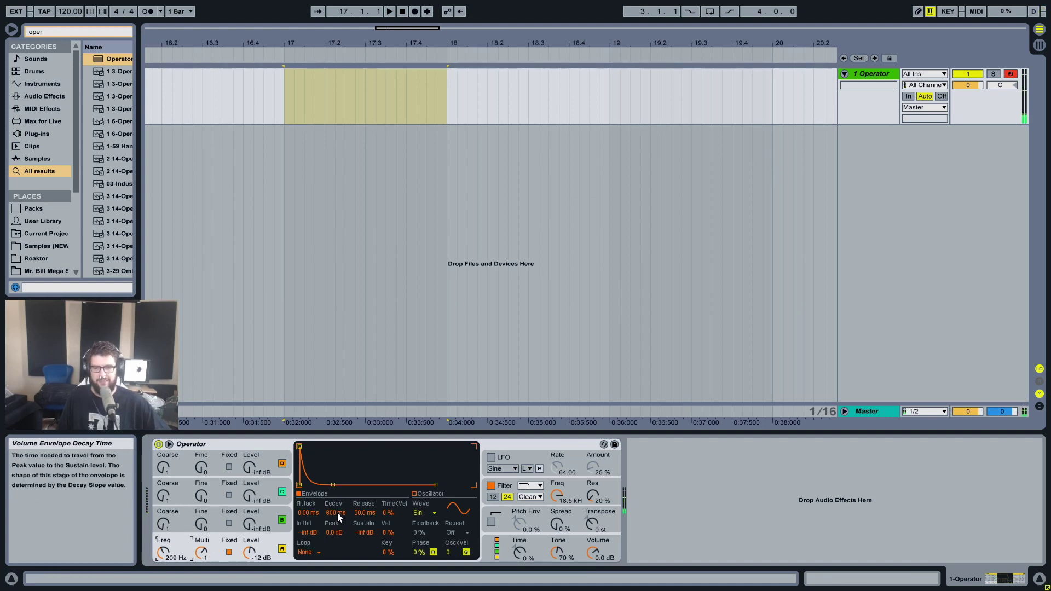
{"action": "mouse_move", "coordinate": [337, 514]}
{"action": "left_mouse_down"}
{"action": "mouse_move", "coordinate": [337, 534]}
{"action": "mouse_move", "coordinate": [337, 504]}
{"action": "mouse_move", "coordinate": [337, 524]}
{"action": "left_mouse_up"}
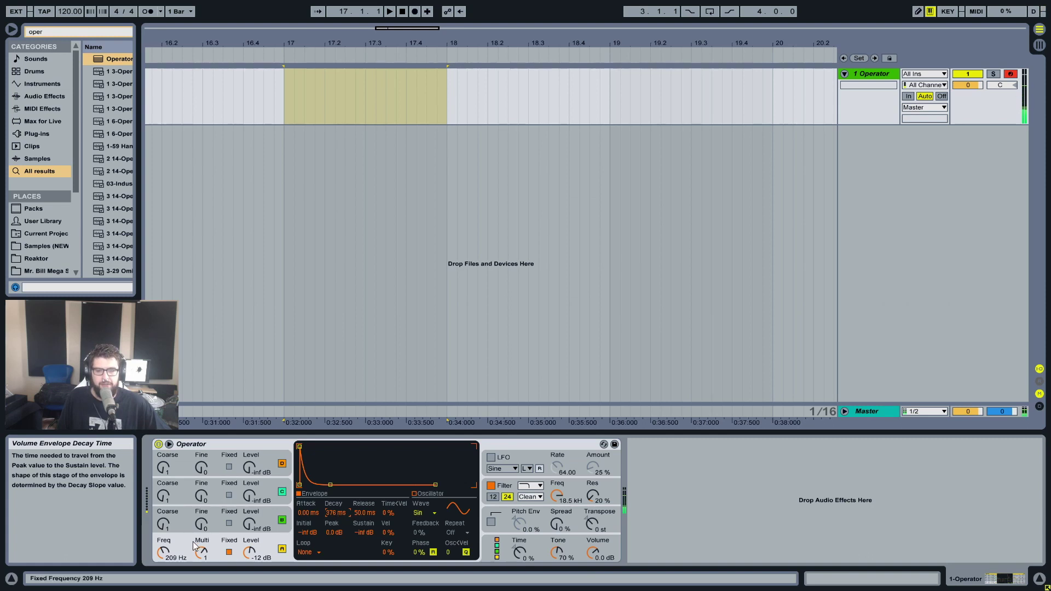
Set oscillator A's fixed frequency to about 289 Hz
{"action": "left_click_drag", "start_coordinate": [167, 557], "coordinate": [167, 547]}
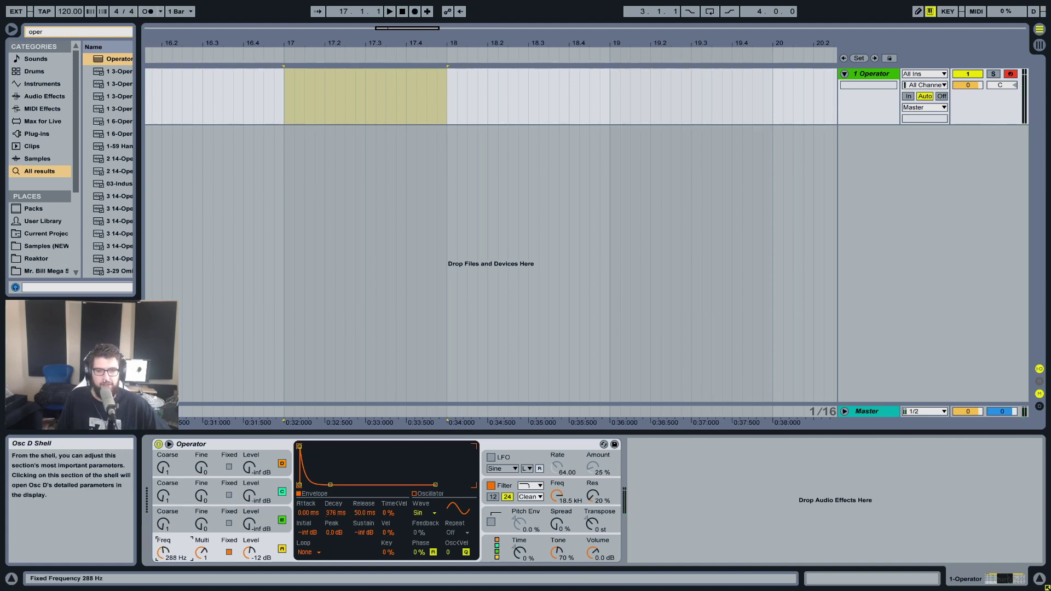
{"action": "left_click_drag", "start_coordinate": [167, 546], "coordinate": [166, 557]}
Group the Operator into an Instrument Rack and duplicate its chain
{"action": "left_click", "coordinate": [238, 441]}
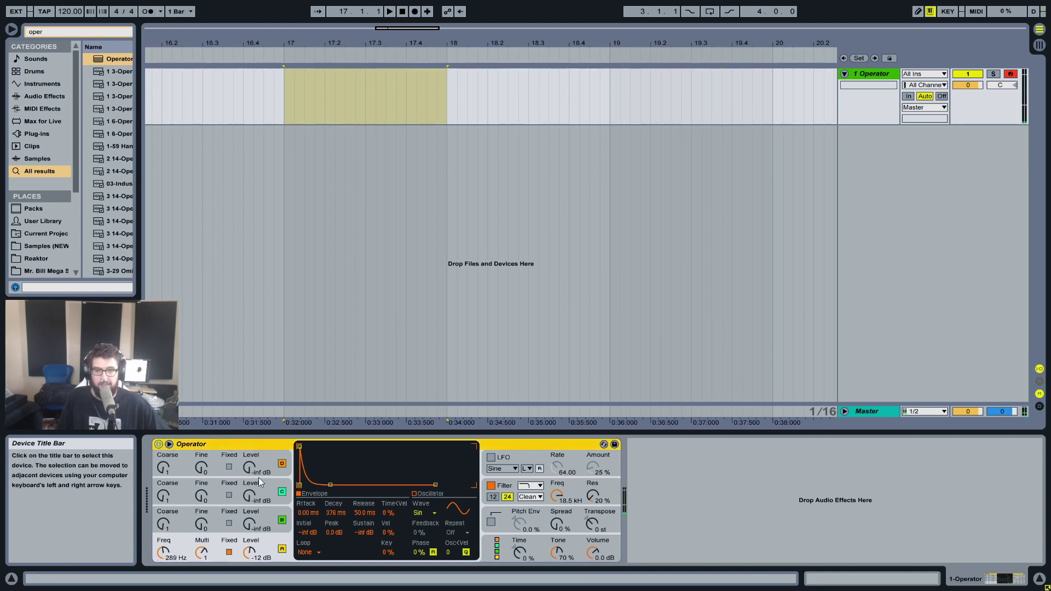
{"action": "left_click", "coordinate": [267, 515]}
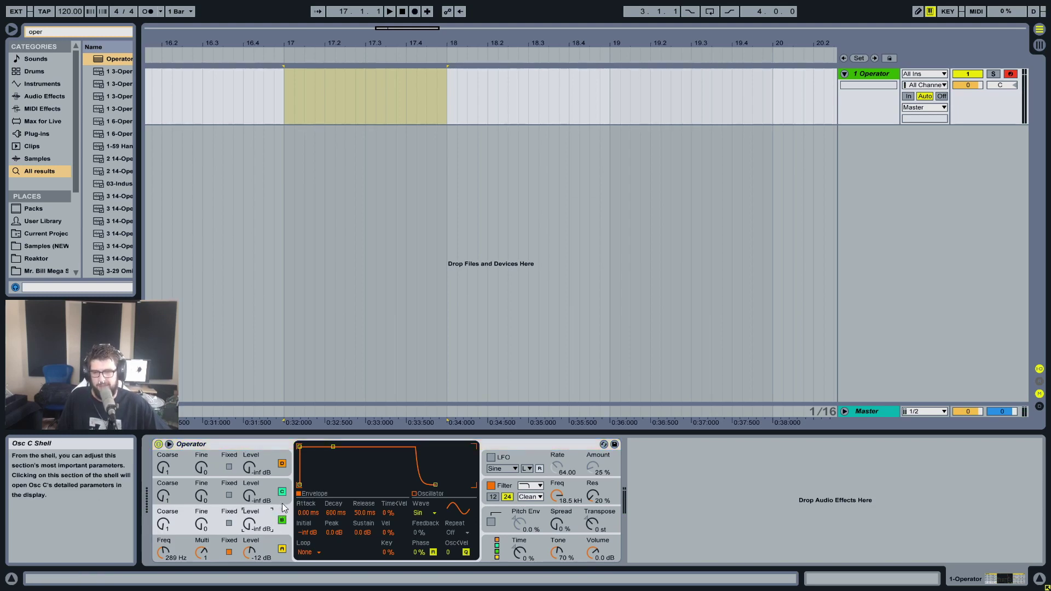
{"action": "left_click", "coordinate": [269, 444]}
{"action": "key", "text": "ctrl+g"}
{"action": "left_click", "coordinate": [159, 479]}
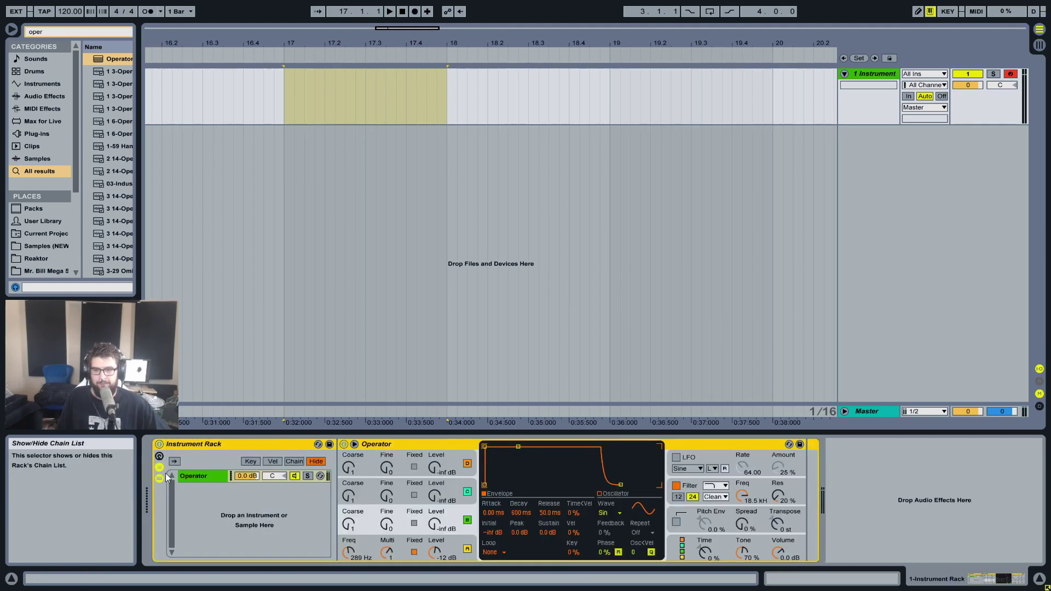
{"action": "left_click", "coordinate": [222, 476]}
{"action": "key", "text": "ctrl+d"}
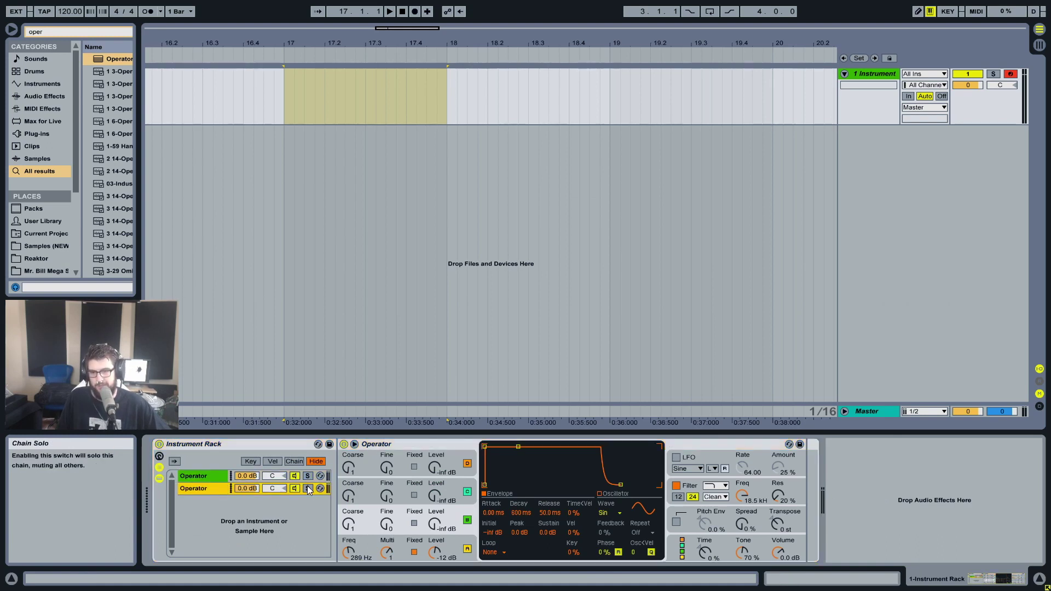
Rename the first Operator chain as Donk and the duplicated chain as Noise
{"action": "left_click", "coordinate": [201, 476]}
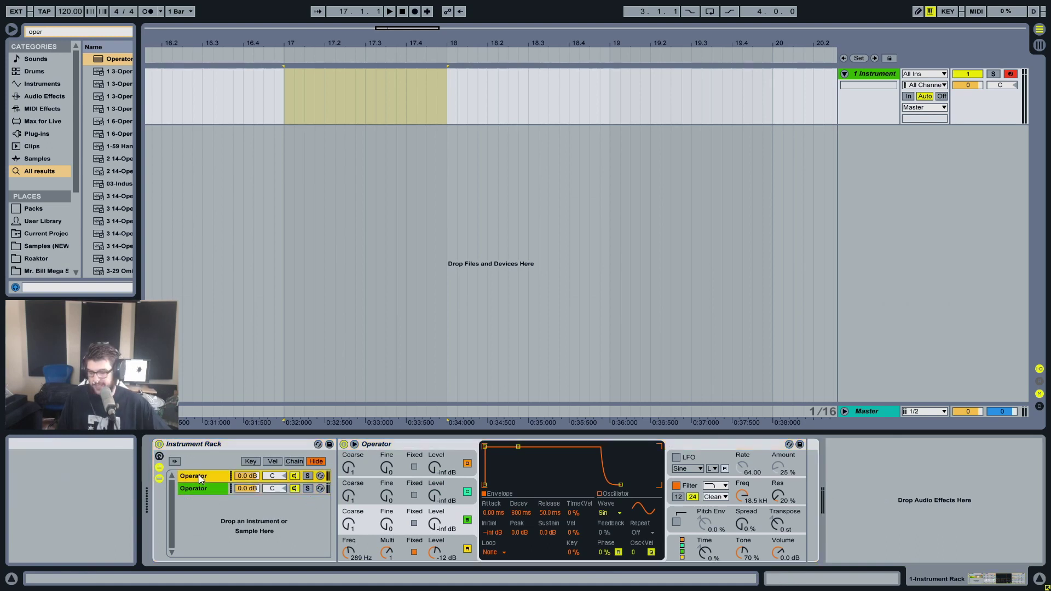
{"action": "key", "text": "ctrl+r"}
{"action": "type", "text": "Don"}
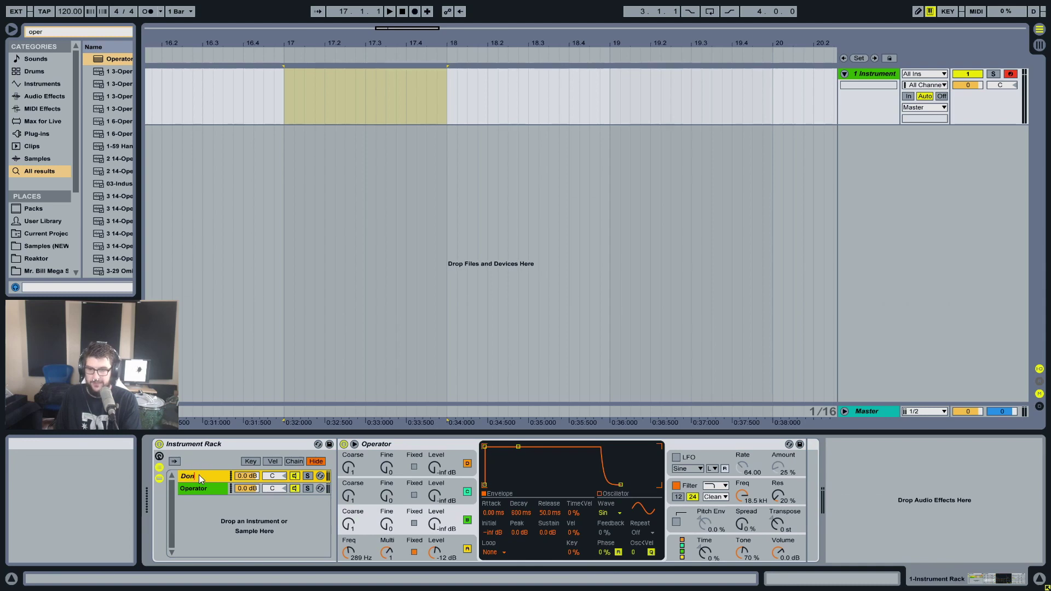
{"action": "type", "text": "k"}
{"action": "left_click", "coordinate": [203, 484]}
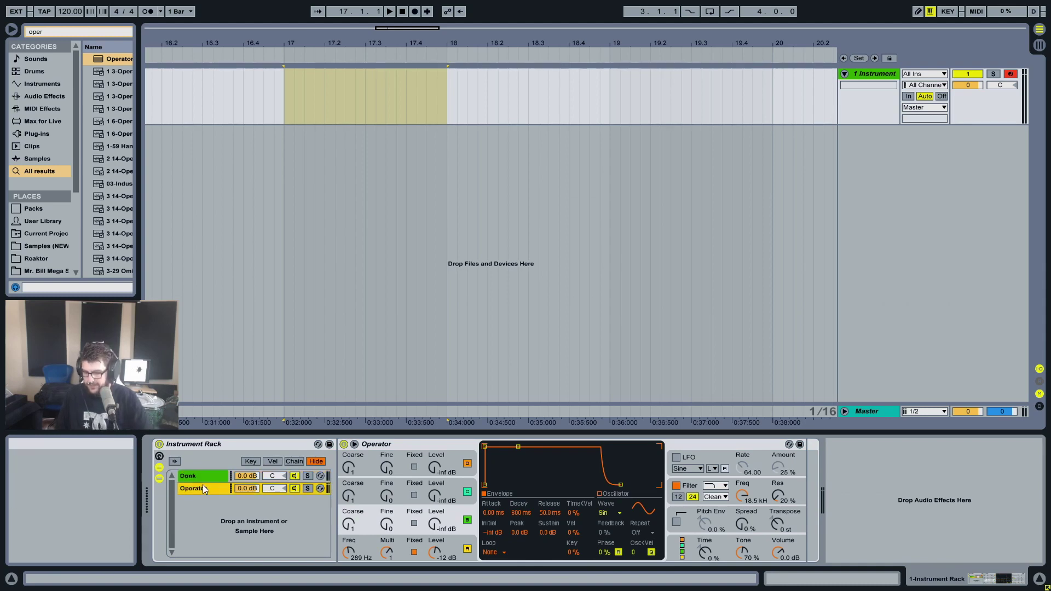
{"action": "key", "text": "ctrl+r"}
{"action": "type", "text": "Noise"}
{"action": "key", "text": "Return"}
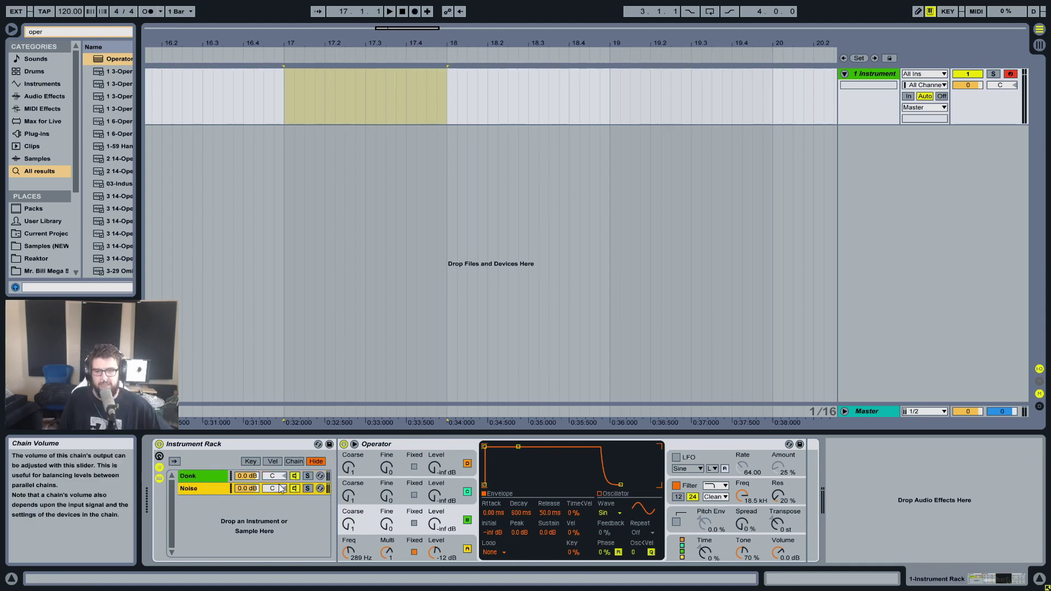
Solo the Noise chain and change its oscillator A waveform to white noise (NoW)
{"action": "left_click", "coordinate": [308, 488]}
{"action": "left_click", "coordinate": [461, 543]}
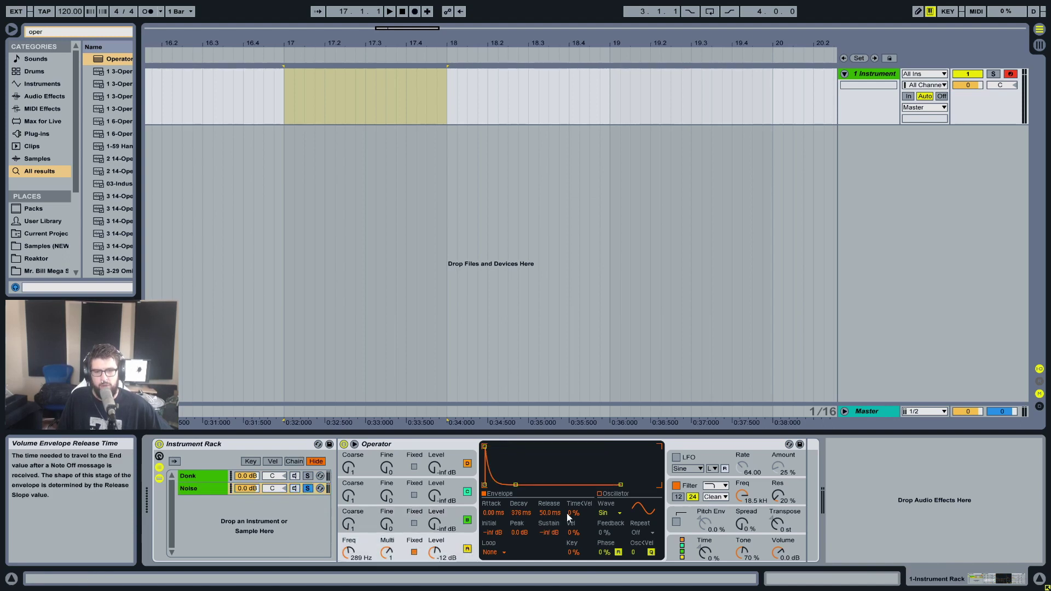
{"action": "left_click", "coordinate": [607, 513]}
{"action": "left_click", "coordinate": [627, 494]}
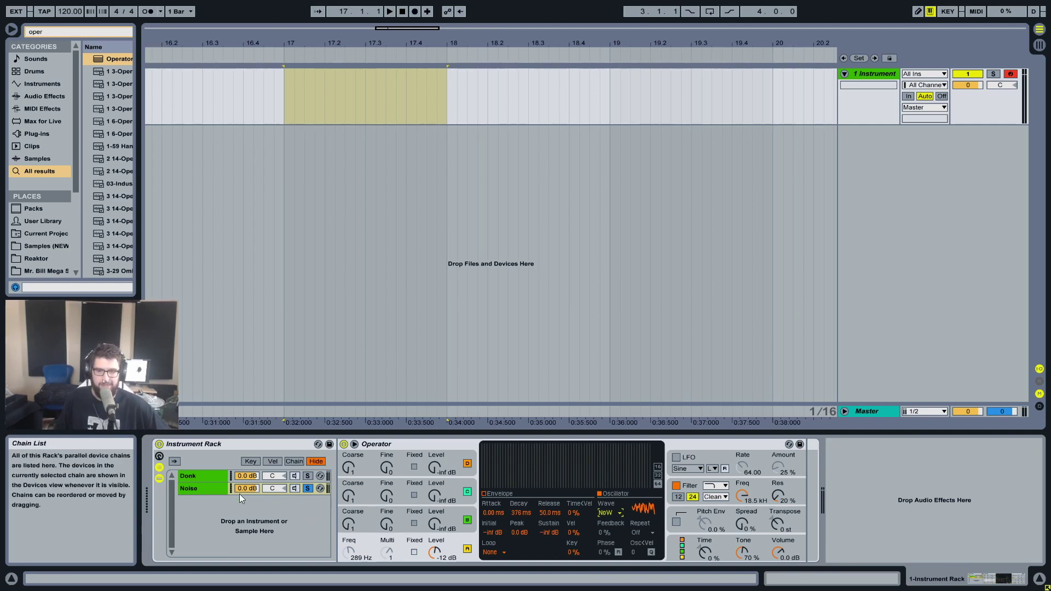
Set the Noise chain's volume to -11.5 dB and its oscillator A envelope decay to about 380 ms
{"action": "left_click", "coordinate": [497, 493]}
{"action": "left_click_drag", "start_coordinate": [521, 511], "coordinate": [520, 500]}
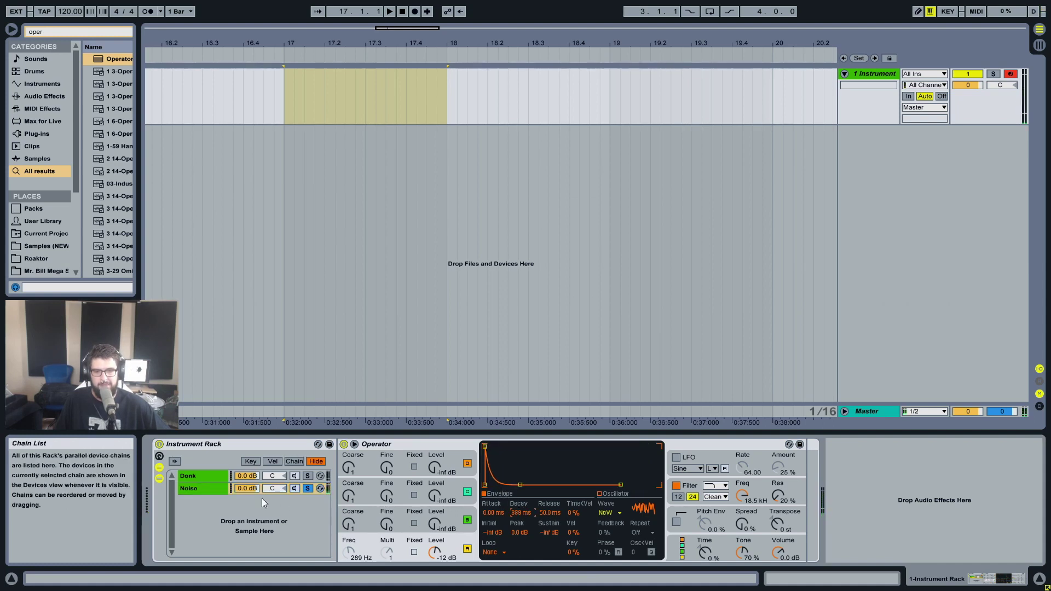
{"action": "left_click_drag", "start_coordinate": [247, 489], "coordinate": [248, 495]}
{"action": "left_click_drag", "start_coordinate": [521, 513], "coordinate": [521, 528]}
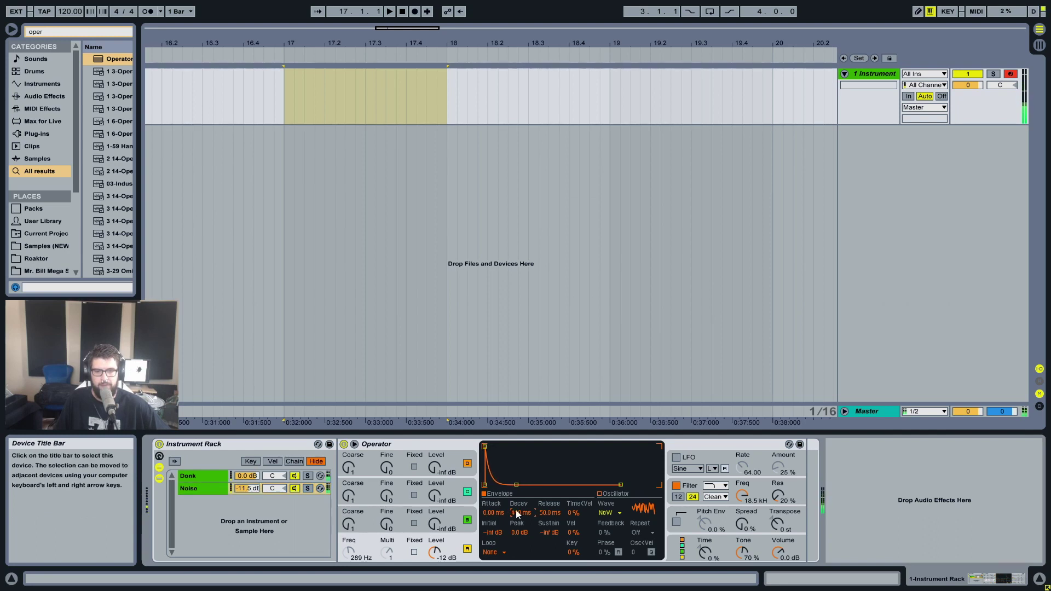
{"action": "left_click_drag", "start_coordinate": [521, 511], "coordinate": [521, 518]}
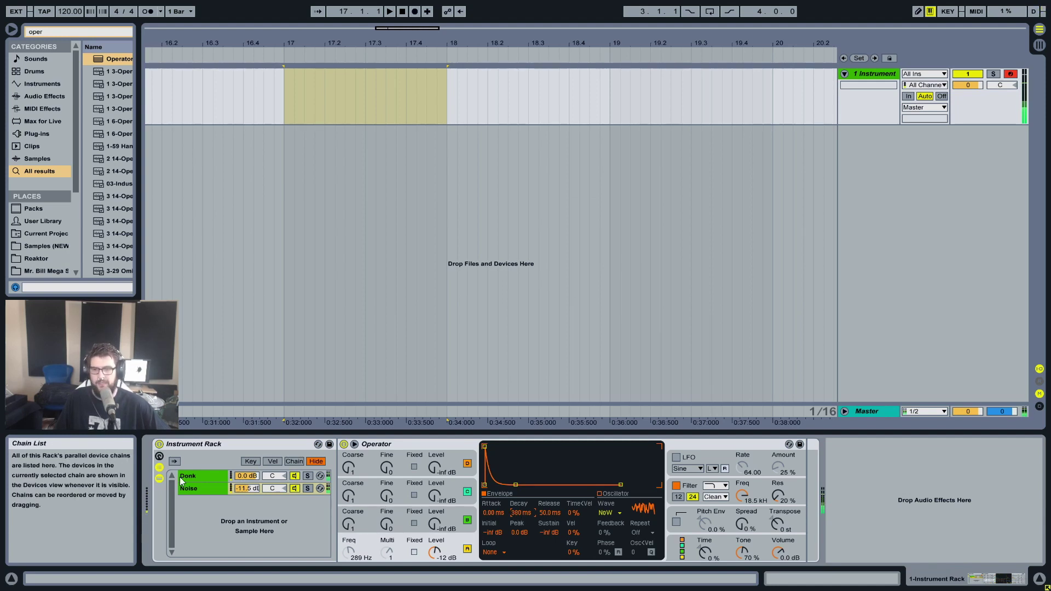
Lower the fixed frequency of oscillator A in the Donk chain to about 246 Hz
{"action": "left_click", "coordinate": [203, 476]}
{"action": "left_click", "coordinate": [349, 553]}
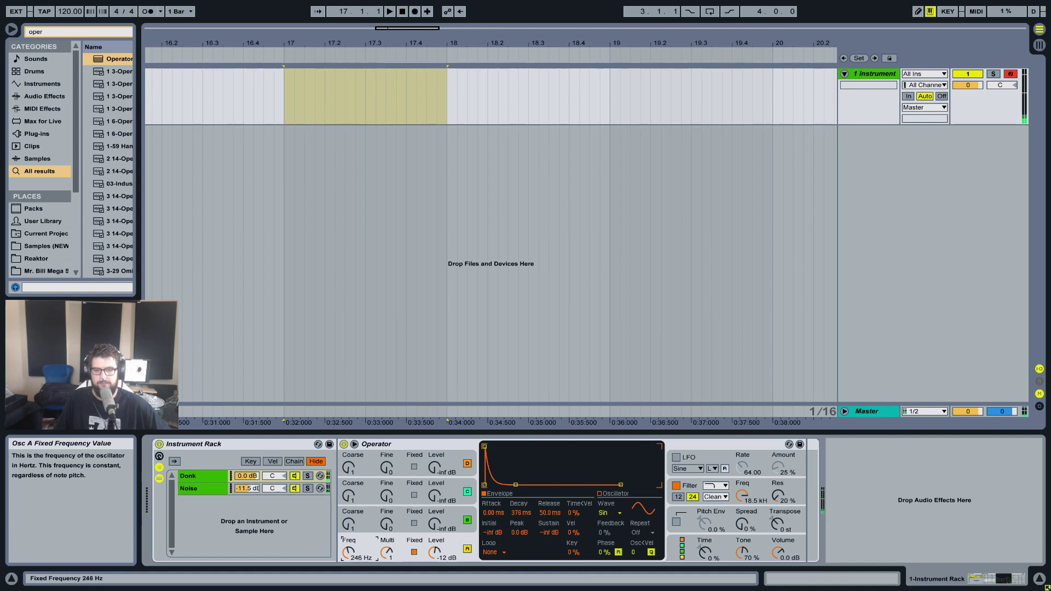
{"action": "left_click_drag", "start_coordinate": [348, 553], "coordinate": [348, 559]}
Readjust the Noise chain's oscillator A envelope decay to about 400 ms
{"action": "left_click", "coordinate": [205, 487]}
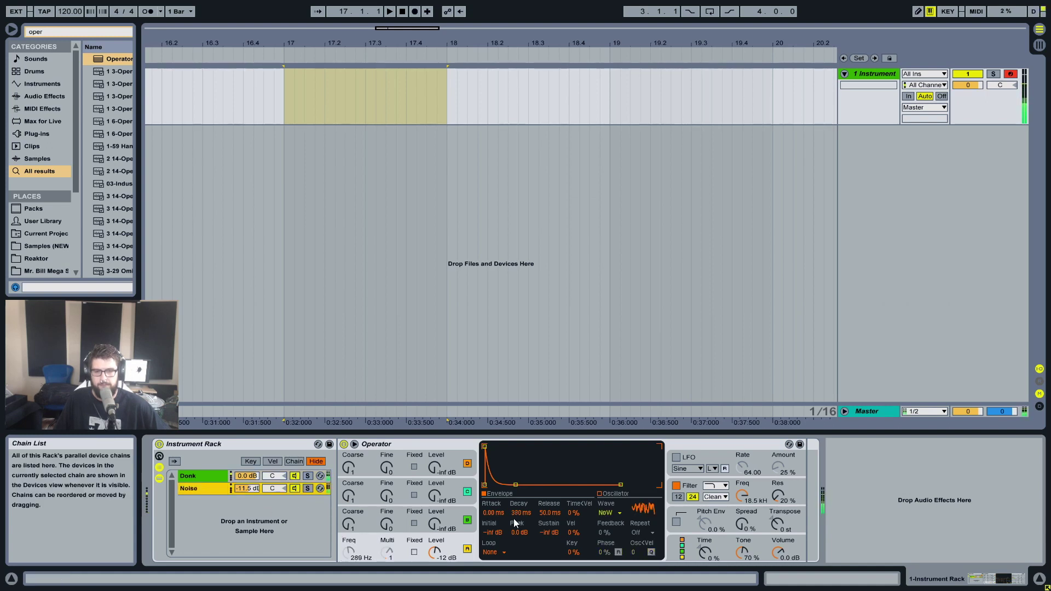
{"action": "left_click_drag", "start_coordinate": [513, 518], "coordinate": [513, 512]}
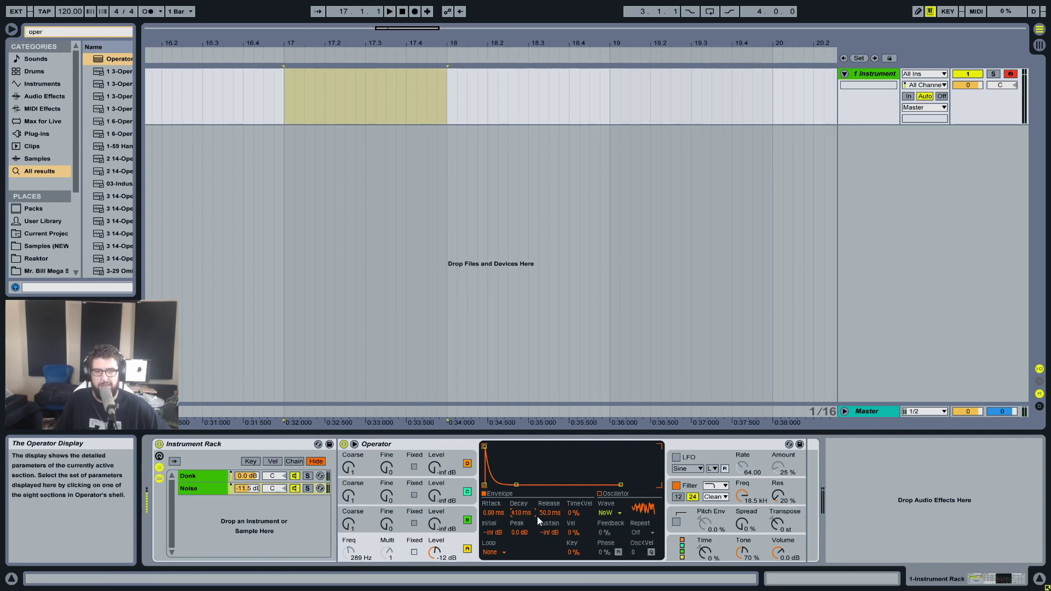
{"action": "left_click_drag", "start_coordinate": [521, 514], "coordinate": [521, 519]}
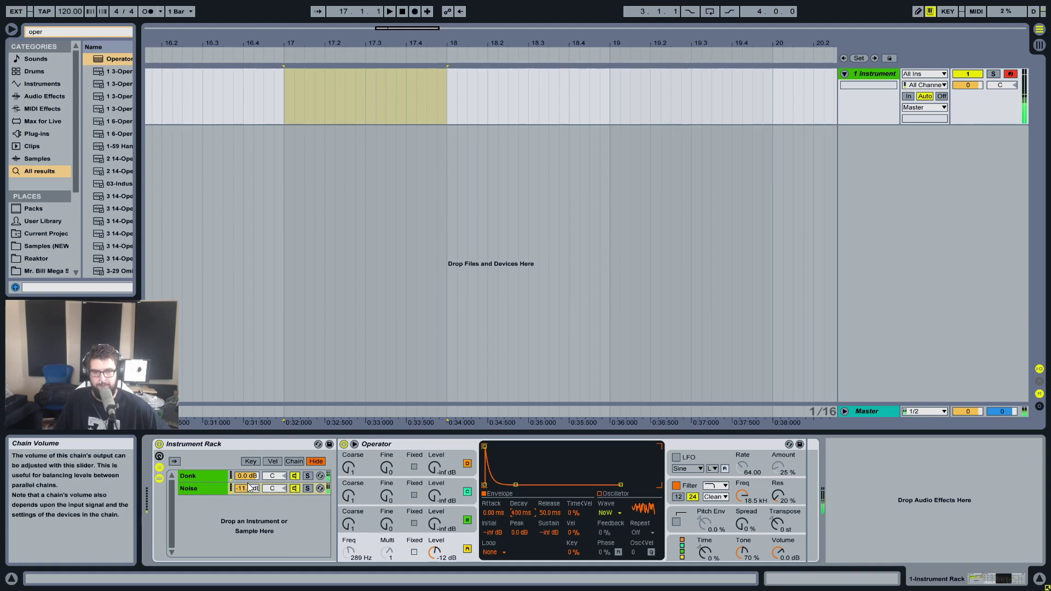
Balance the rack by setting the Donk chain's volume to -1.6 dB and the Noise chain's volume to -12.0 dB
{"action": "left_click_drag", "start_coordinate": [251, 476], "coordinate": [254, 486]}
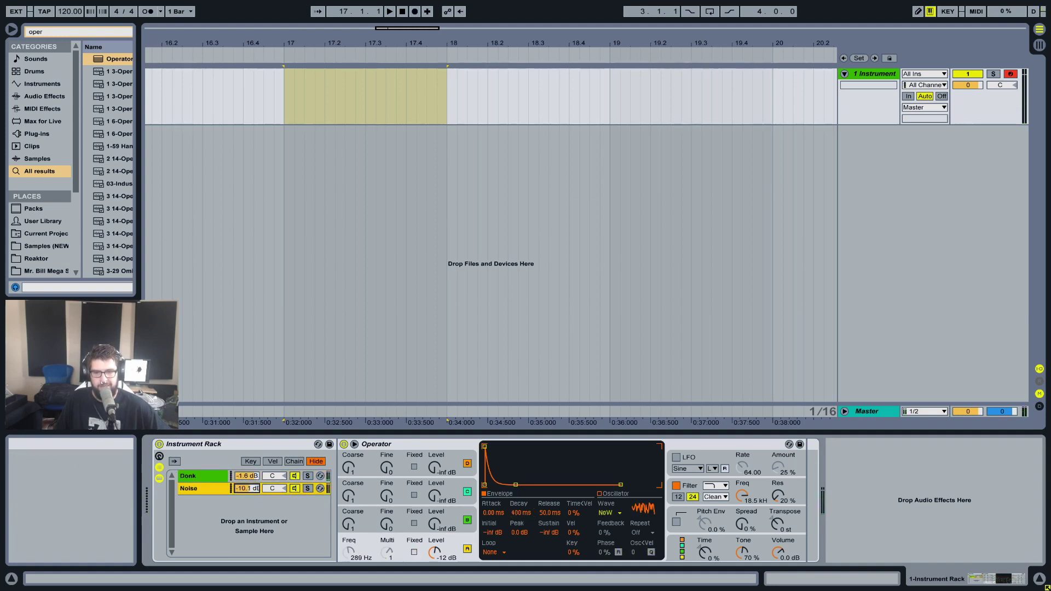
{"action": "key", "text": "a"}
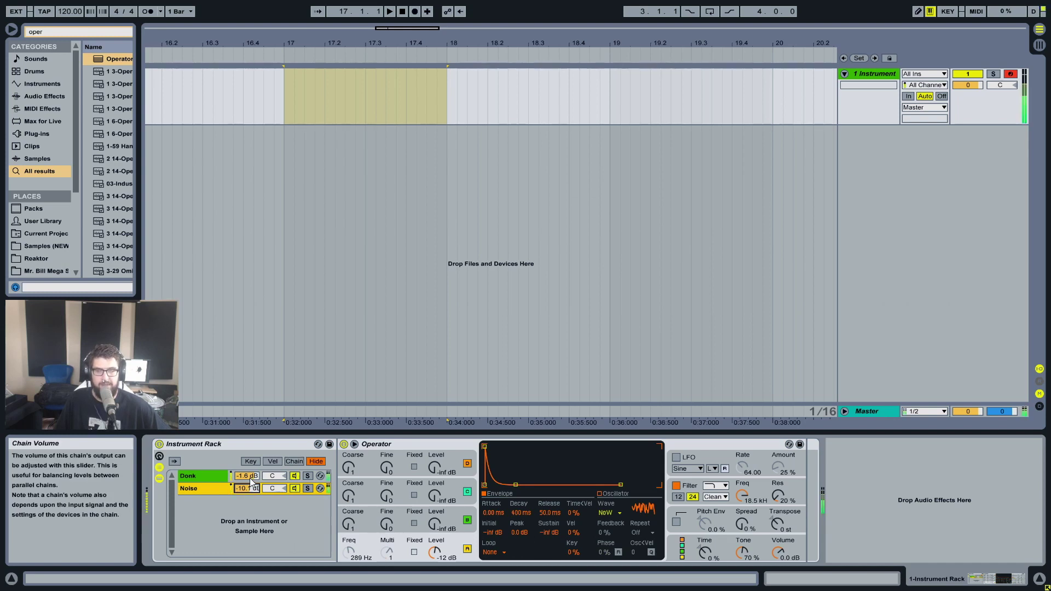
{"action": "left_click_drag", "start_coordinate": [251, 482], "coordinate": [251, 487]}
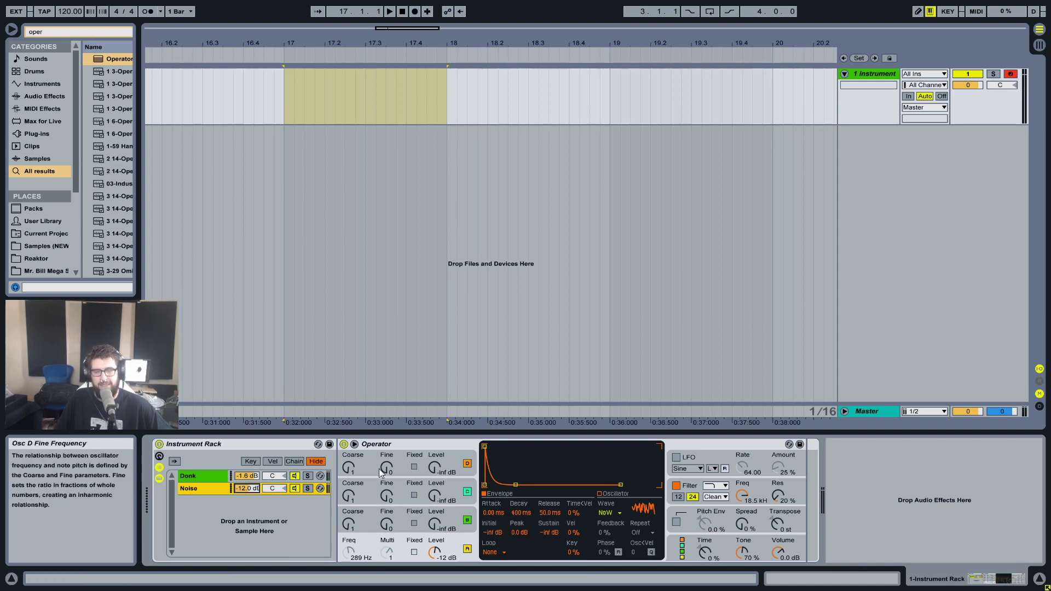
Set the Donk chain's oscillator A envelope decay to about 331 ms
{"action": "left_click", "coordinate": [205, 475]}
{"action": "left_click_drag", "start_coordinate": [520, 513], "coordinate": [521, 523]}
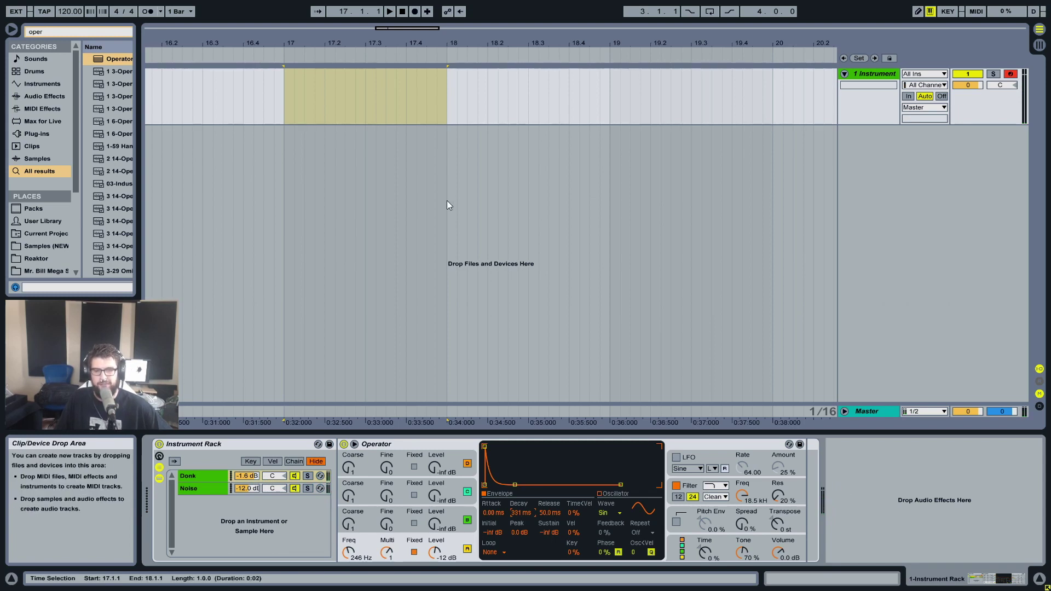
Add a Reverb after the Operator in the Noise chain
{"action": "left_click", "coordinate": [211, 486]}
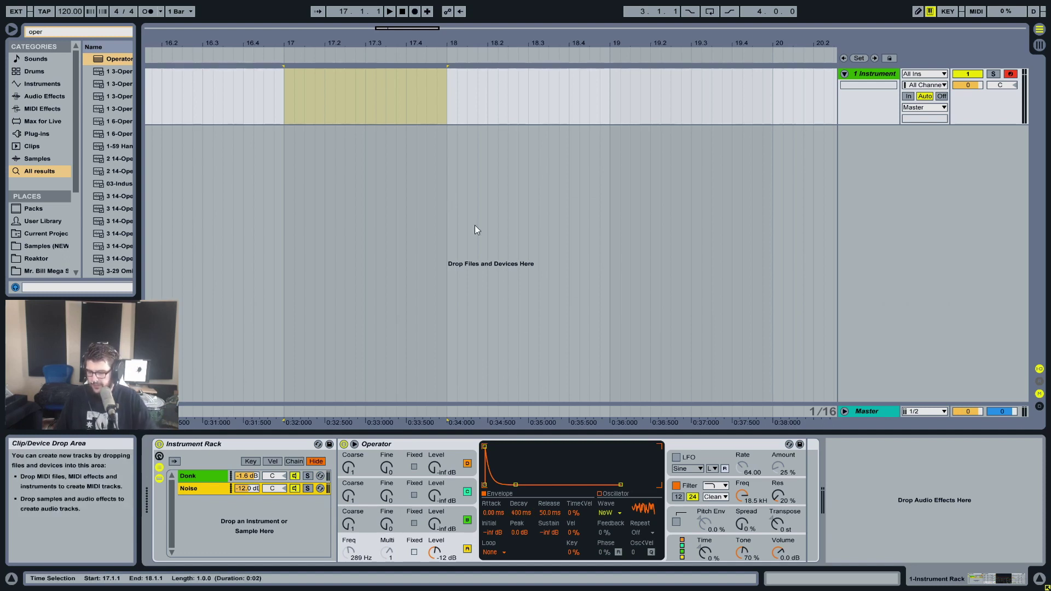
{"action": "key", "text": "ctrl+f"}
{"action": "type", "text": "reverb"}
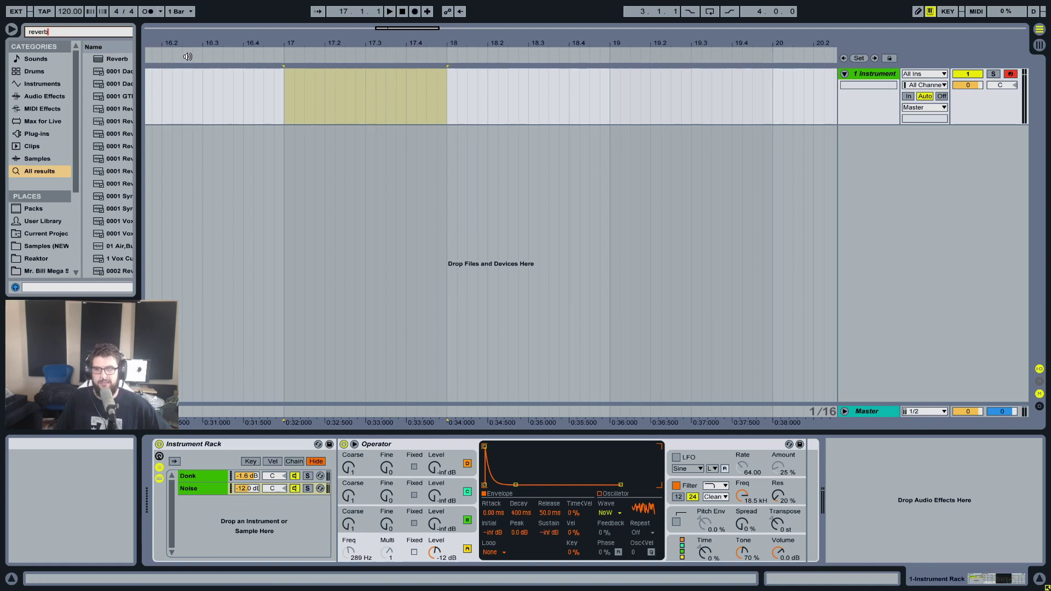
{"action": "mouse_move", "coordinate": [119, 59]}
{"action": "left_mouse_down"}
{"action": "mouse_move", "coordinate": [526, 373]}
{"action": "mouse_move", "coordinate": [786, 533]}
{"action": "left_mouse_up"}
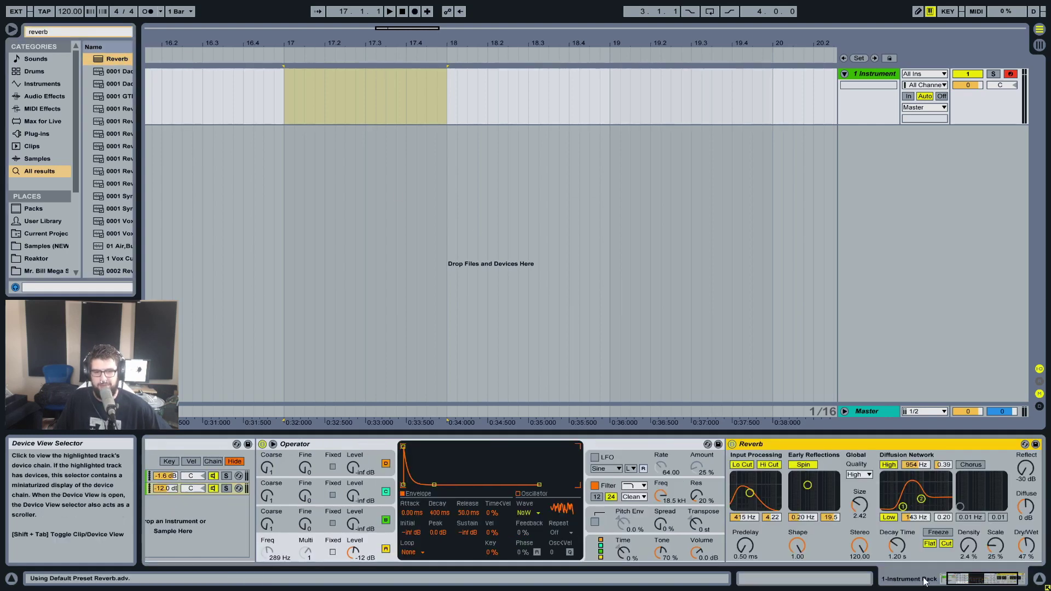
Solo the Noise chain and set its Reverb's Dry/Wet to 100%
{"action": "left_click", "coordinate": [307, 489]}
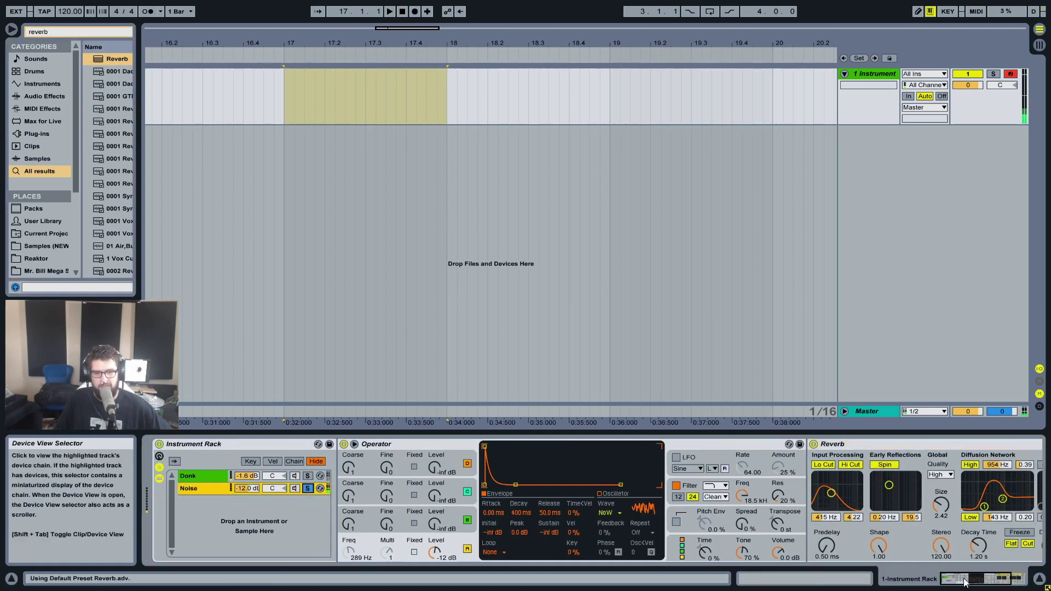
{"action": "mouse_move", "coordinate": [964, 579]}
{"action": "left_mouse_down"}
{"action": "mouse_move", "coordinate": [982, 578]}
{"action": "mouse_move", "coordinate": [968, 579]}
{"action": "left_mouse_up"}
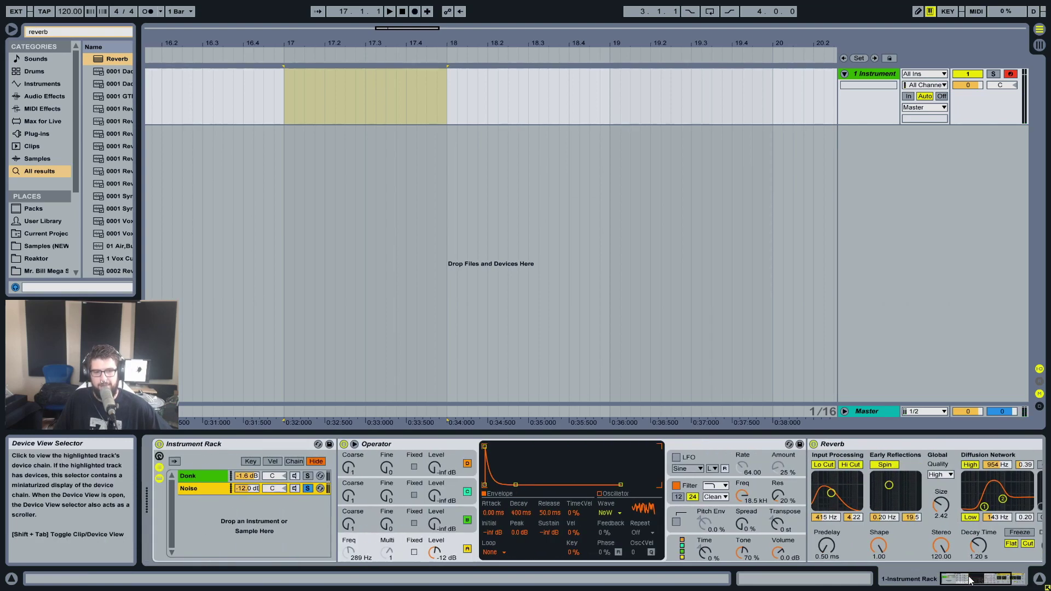
{"action": "left_click", "coordinate": [814, 445]}
{"action": "left_click", "coordinate": [814, 444]}
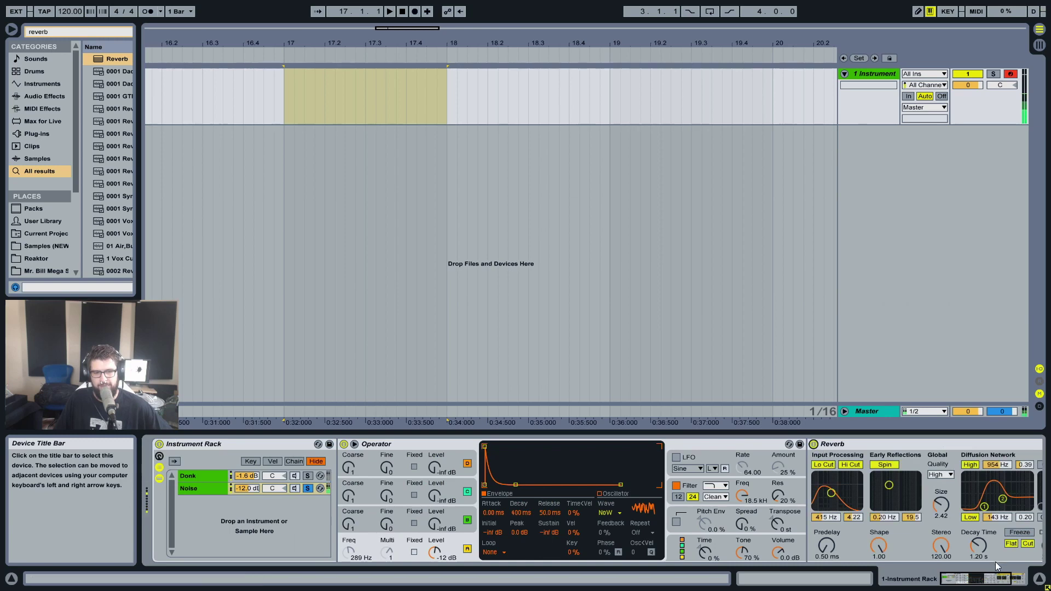
{"action": "left_click_drag", "start_coordinate": [941, 545], "coordinate": [941, 515]}
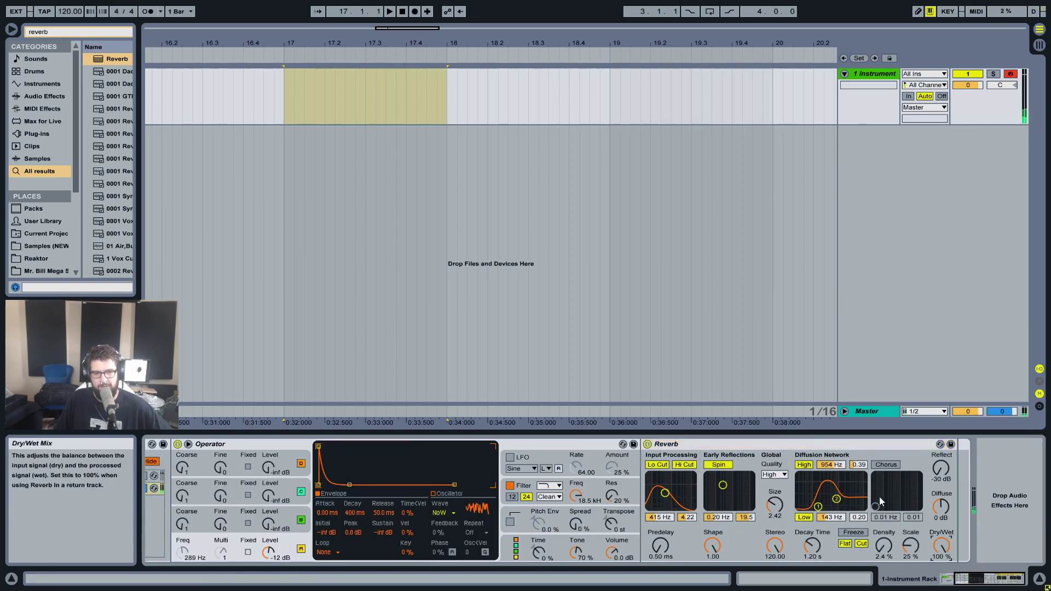
{"action": "key", "text": "ctrl+f"}
{"action": "type", "text": "uti"}
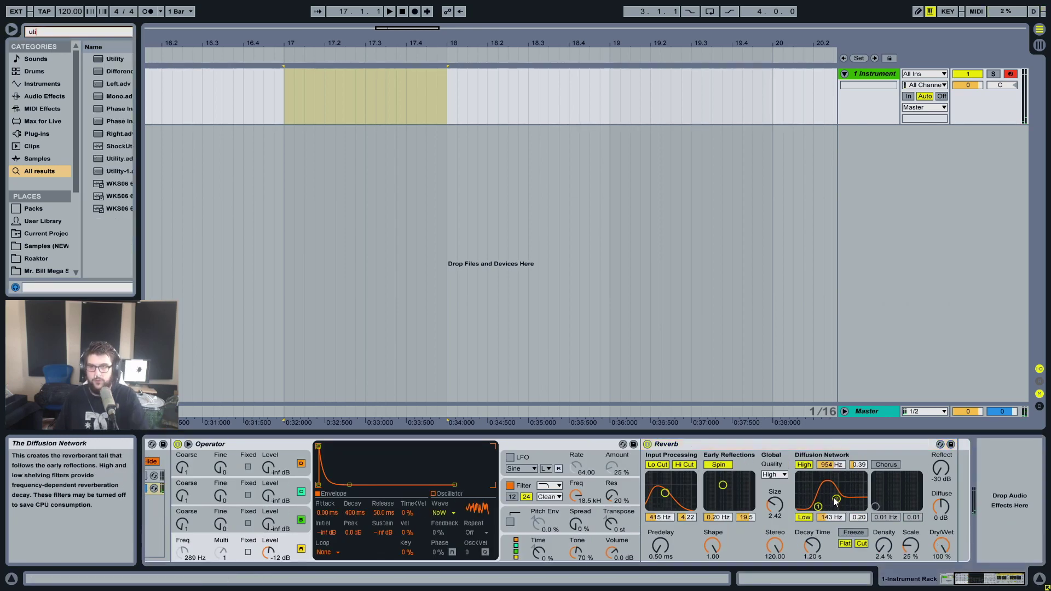
{"action": "left_click", "coordinate": [112, 60]}
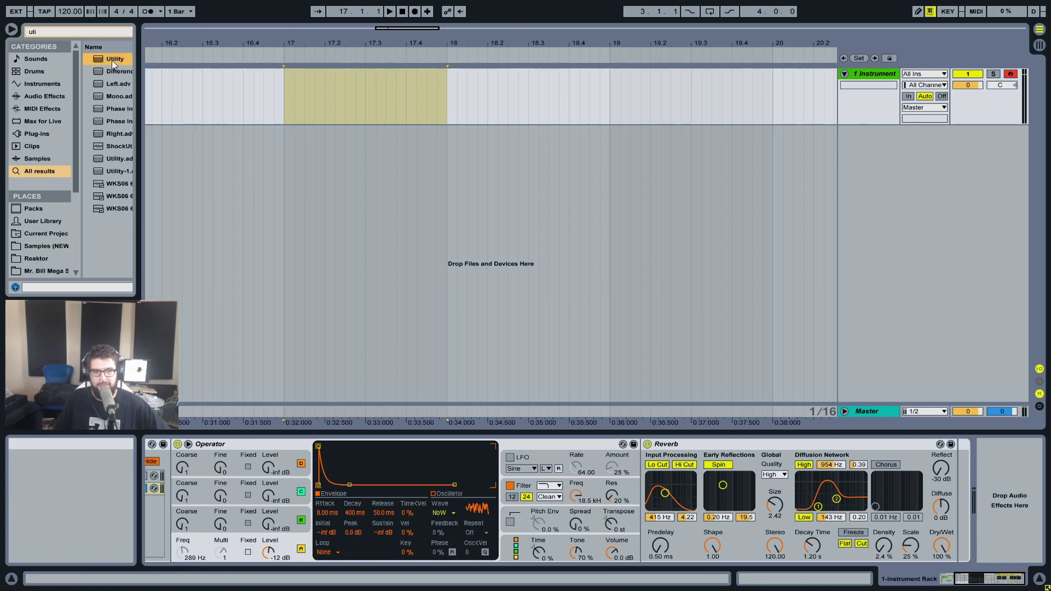
Add a Glue Compressor after the Reverb with threshold -40.0 dB, makeup 19.2 dB and range 5.85 dB
{"action": "key", "text": "ctrl+f"}
{"action": "type", "text": "glue c"}
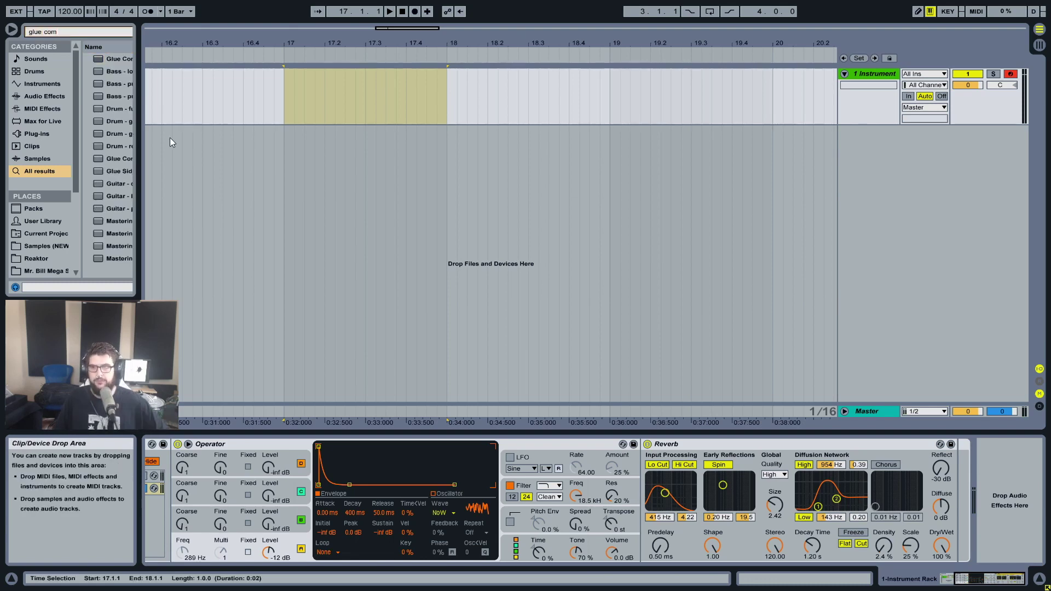
{"action": "type", "text": "om"}
{"action": "key", "text": "Return"}
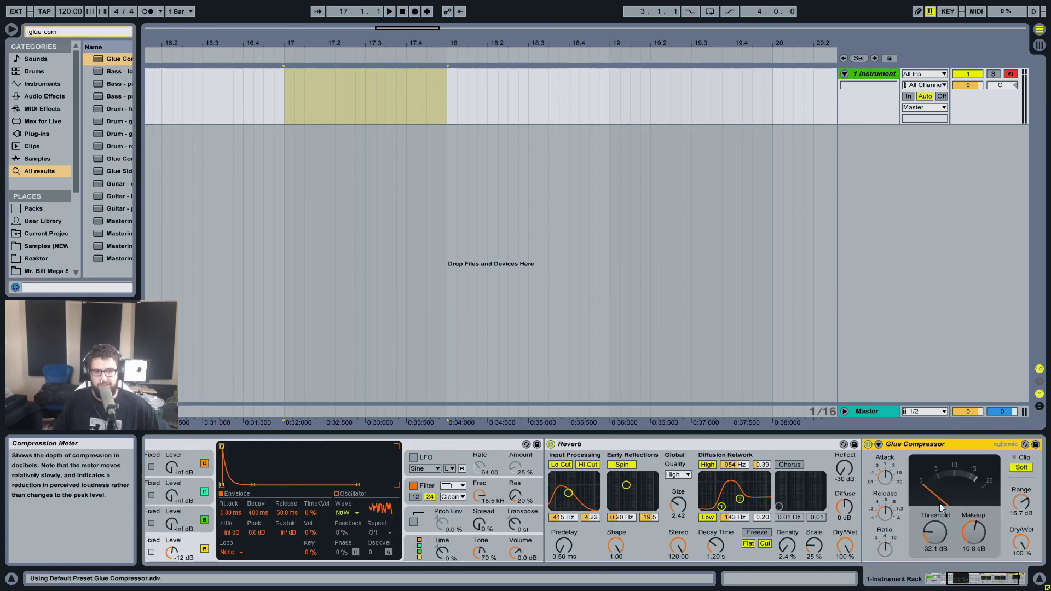
{"action": "left_click_drag", "start_coordinate": [1021, 502], "coordinate": [1021, 503]}
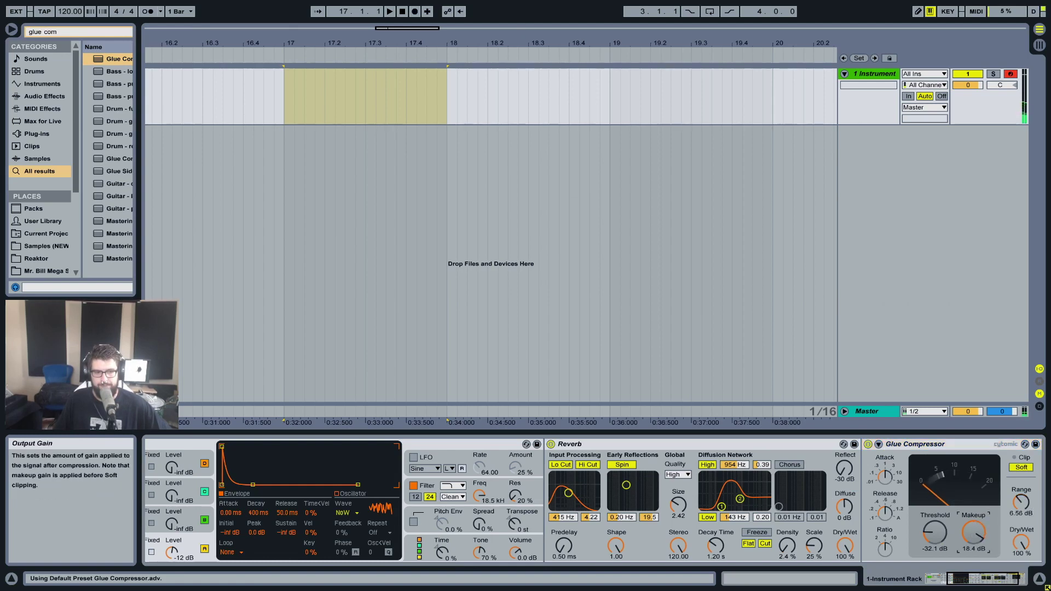
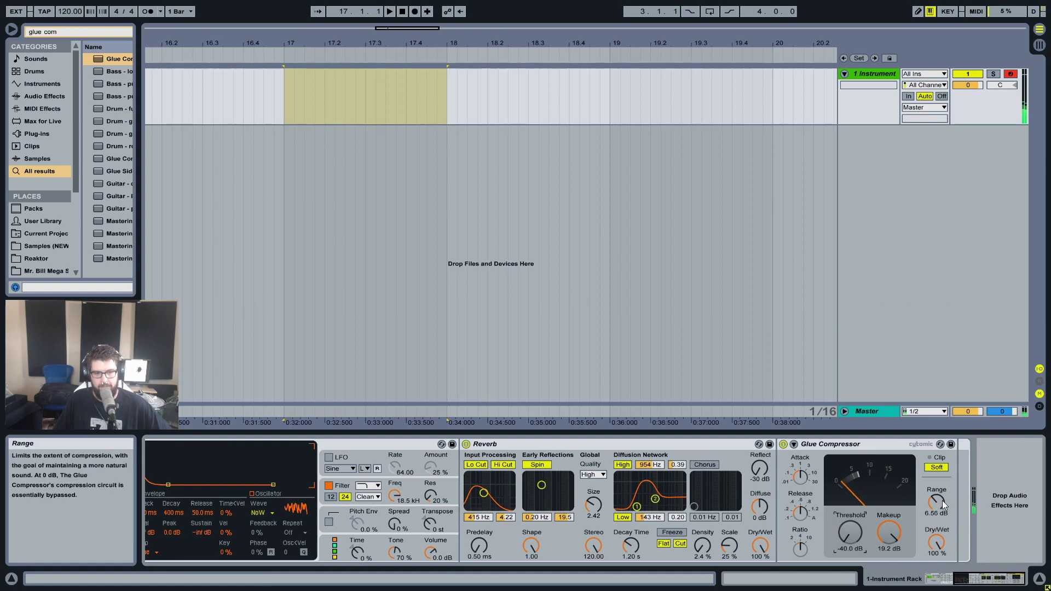
{"action": "mouse_move", "coordinate": [936, 502]}
{"action": "left_mouse_down"}
{"action": "mouse_move", "coordinate": [936, 517]}
{"action": "mouse_move", "coordinate": [936, 497]}
{"action": "left_mouse_up"}
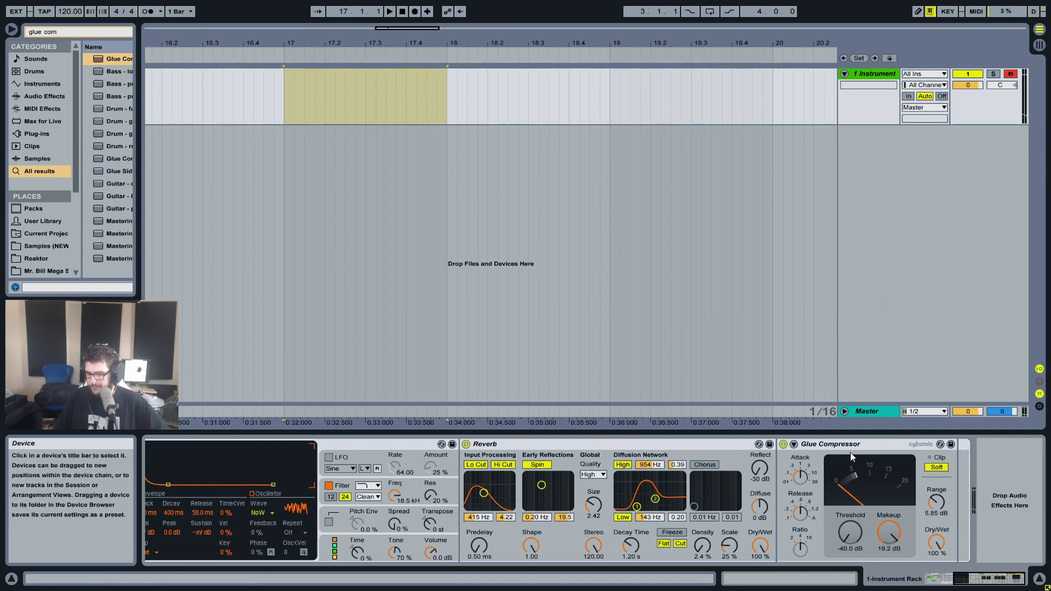
Add a Utility after the Glue Compressor and set its gain to 5.22 dB
{"action": "key", "text": "ctrl+f"}
{"action": "type", "text": "uti"}
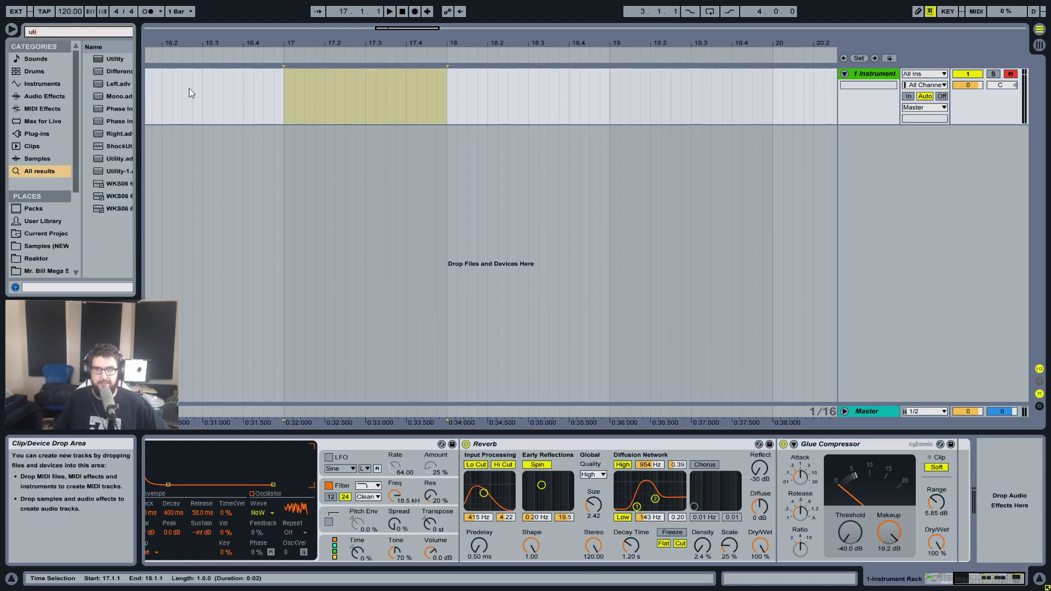
{"action": "left_click_drag", "start_coordinate": [120, 58], "coordinate": [966, 480]}
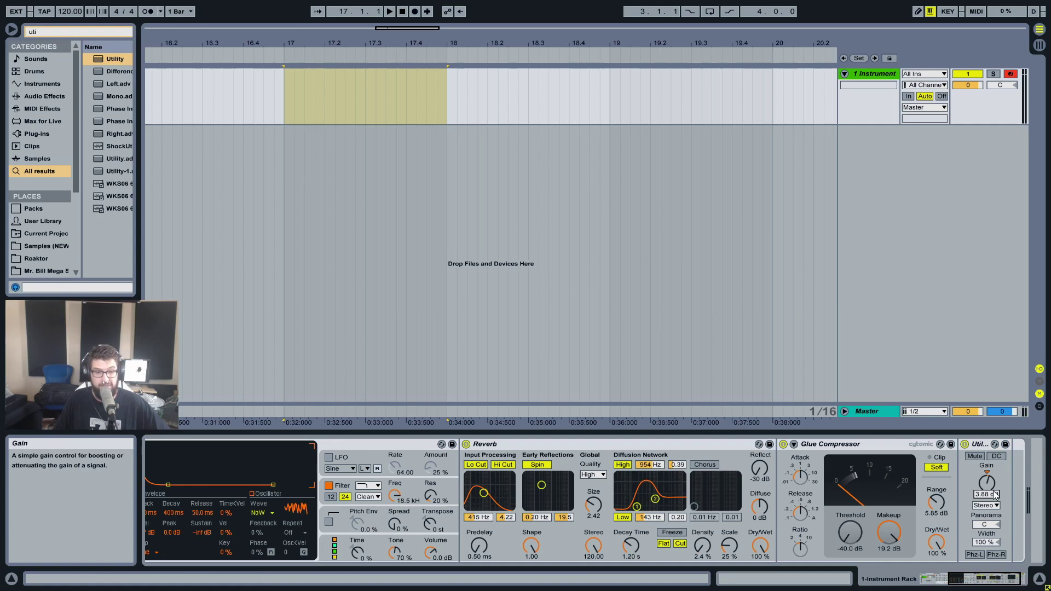
{"action": "left_click_drag", "start_coordinate": [992, 493], "coordinate": [993, 489]}
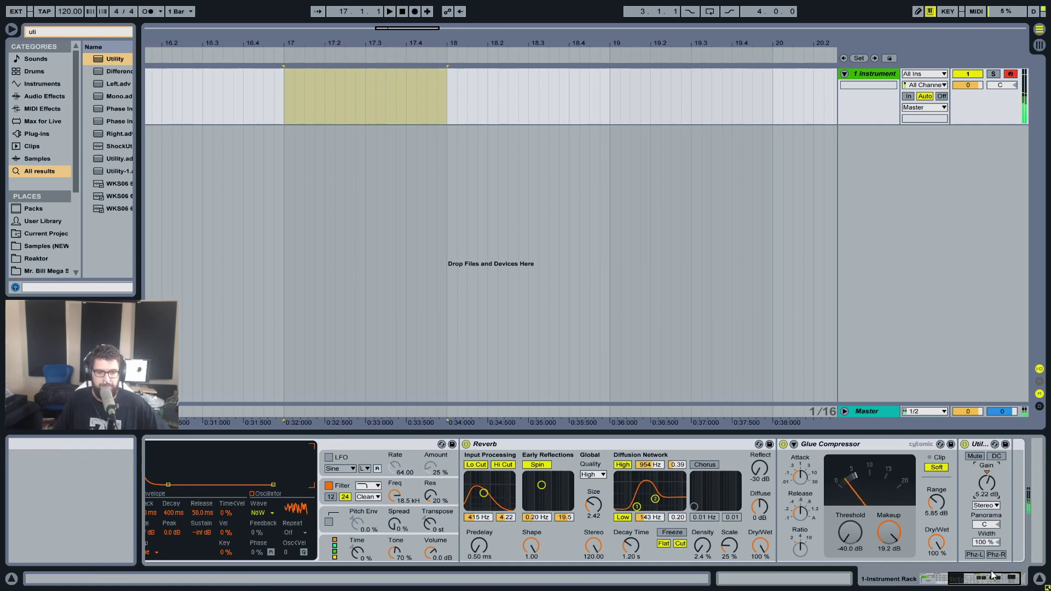
Add an EQ Eight after the Utility and make its band 1 a low cut at about 457 Hz
{"action": "key", "text": "ctrl+f"}
{"action": "type", "text": "eq ei"}
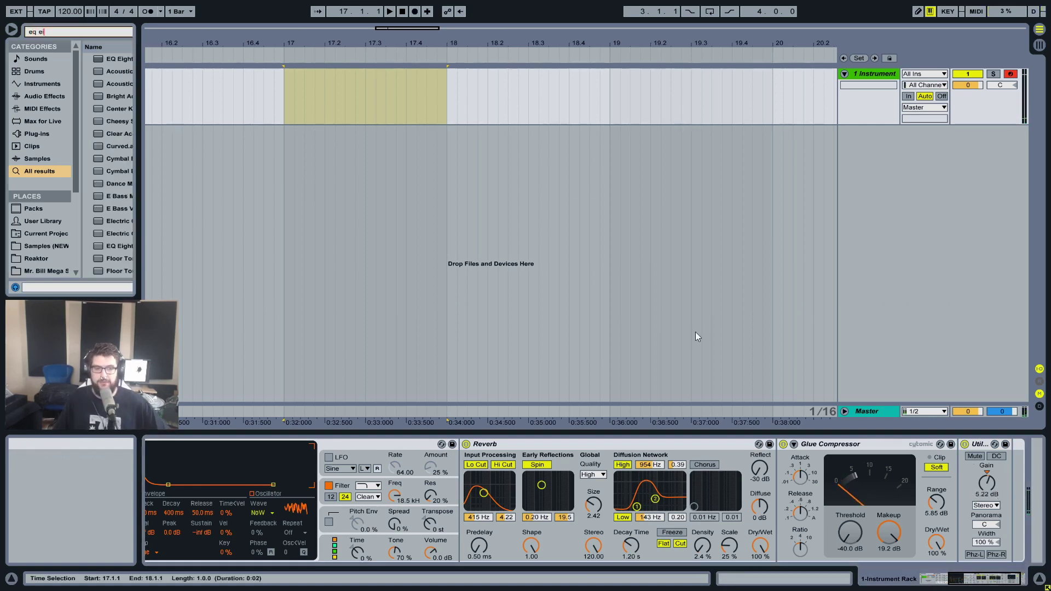
{"action": "left_click_drag", "start_coordinate": [116, 58], "coordinate": [1008, 498]}
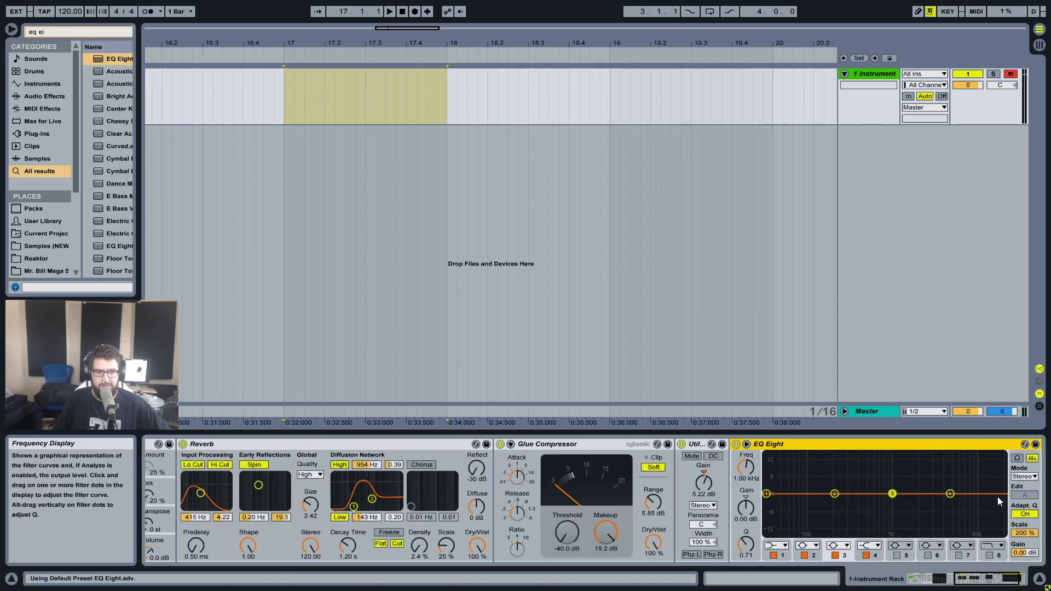
{"action": "left_click", "coordinate": [772, 545]}
{"action": "left_click", "coordinate": [772, 480]}
{"action": "left_click_drag", "start_coordinate": [766, 502], "coordinate": [859, 504]}
{"action": "left_click_drag", "start_coordinate": [746, 468], "coordinate": [745, 466]}
Group the Reverb, Glue Compressor, Utility and EQ Eight into an Audio Effect Rack and create a second, empty chain in it
{"action": "left_click", "coordinate": [799, 444]}
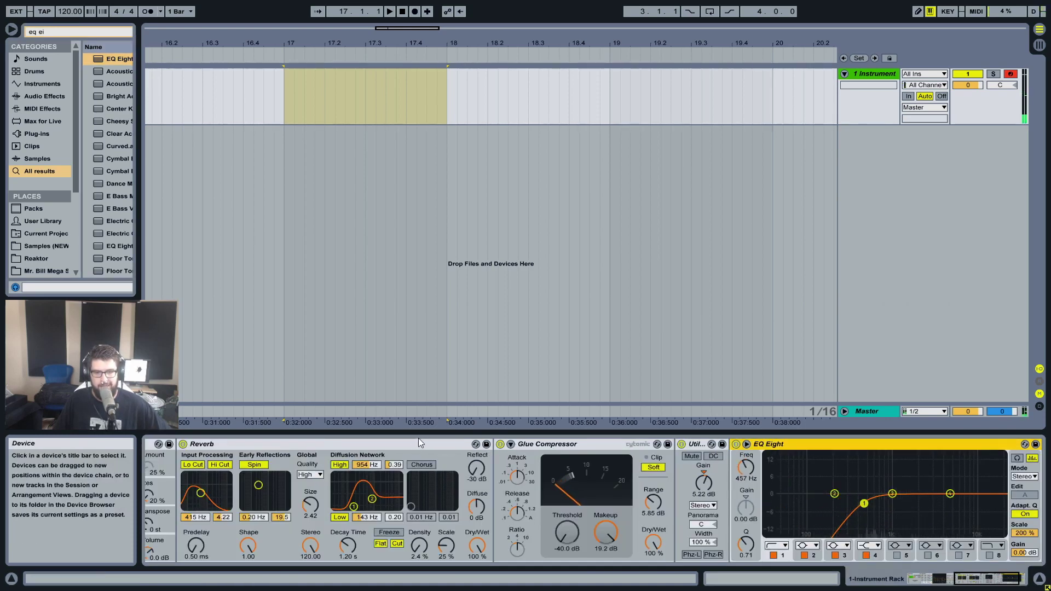
{"action": "left_click", "coordinate": [405, 448], "text": "shift"}
{"action": "key", "text": "ctrl+g"}
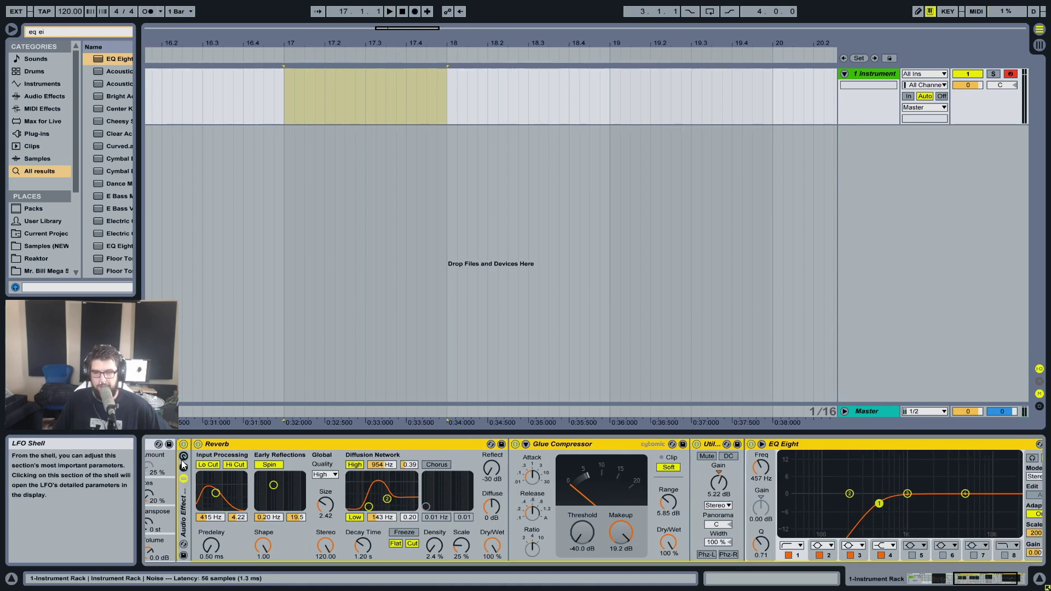
{"action": "right_click", "coordinate": [220, 486]}
{"action": "left_click", "coordinate": [227, 494]}
Rename the effect rack's first chain to Clap and its empty second chain to Dry Noise
{"action": "left_click", "coordinate": [225, 475]}
{"action": "key", "text": "ctrl+r"}
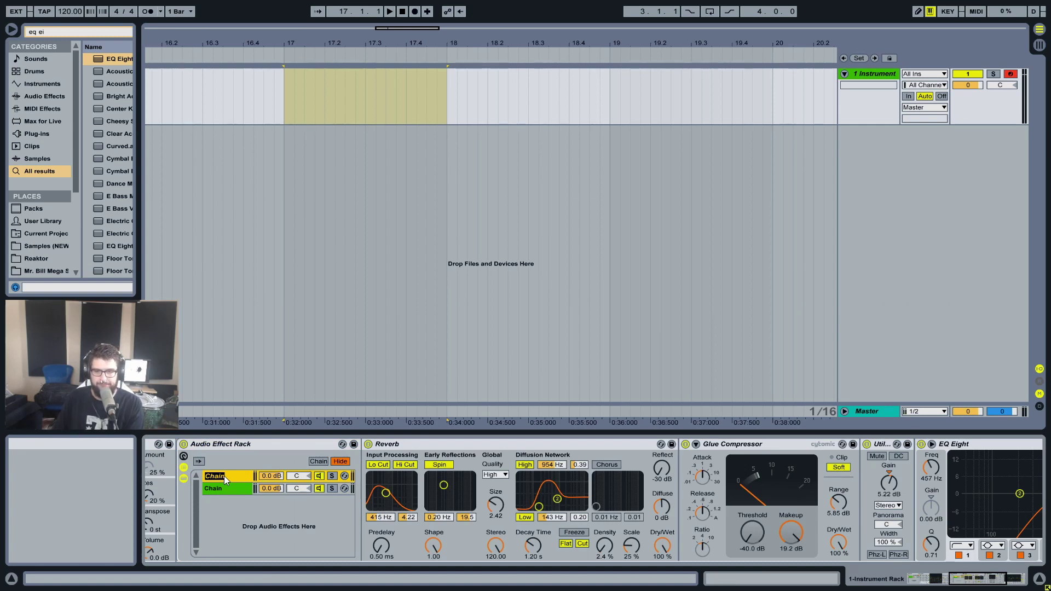
{"action": "type", "text": "Clap"}
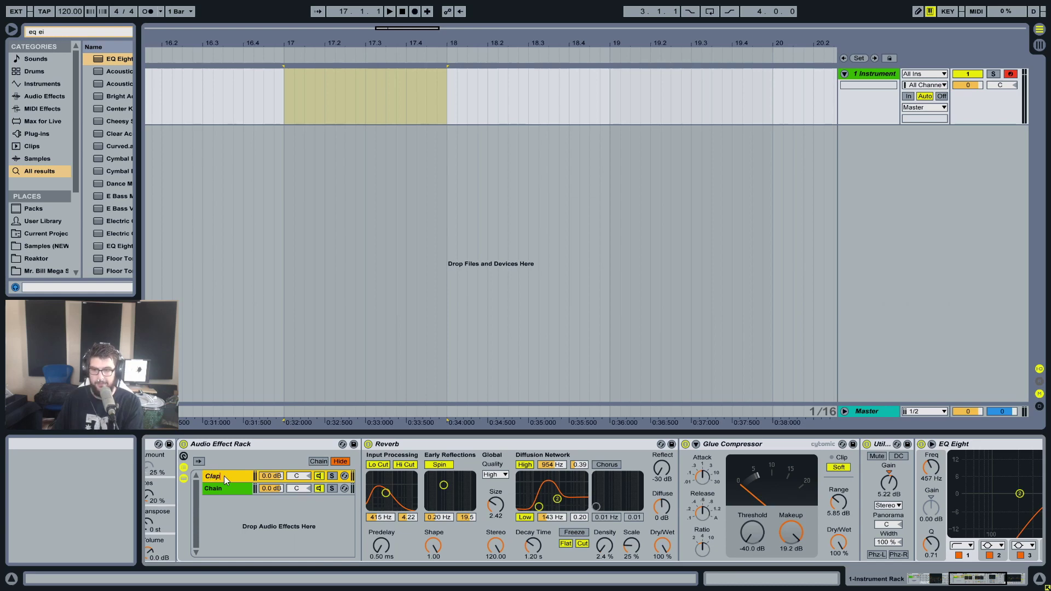
{"action": "key", "text": "Tab"}
{"action": "type", "text": "Noise"}
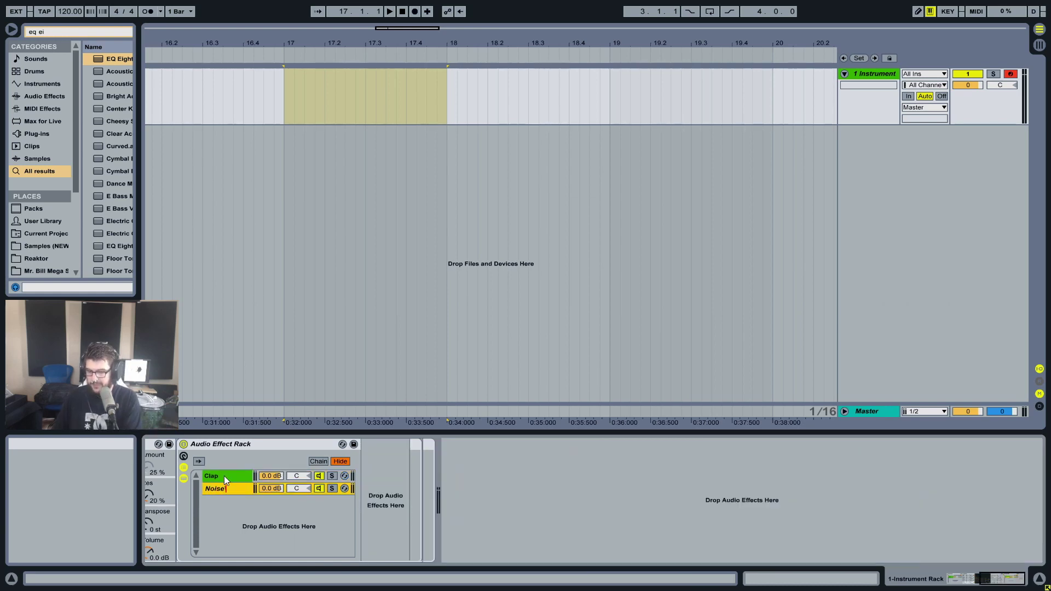
{"action": "key", "text": "BackSpace"}
{"action": "key", "text": "BackSpace"}
{"action": "key", "text": "BackSpace"}
{"action": "key", "text": "BackSpace"}
{"action": "key", "text": "BackSpace"}
{"action": "type", "text": "Dry Noise"}
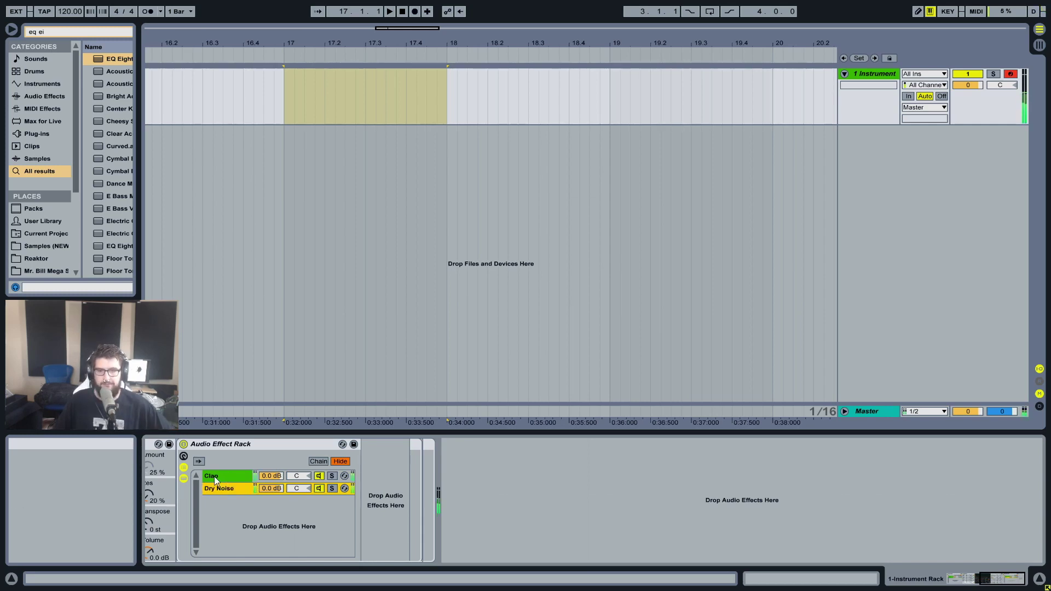
{"action": "key", "text": "Return"}
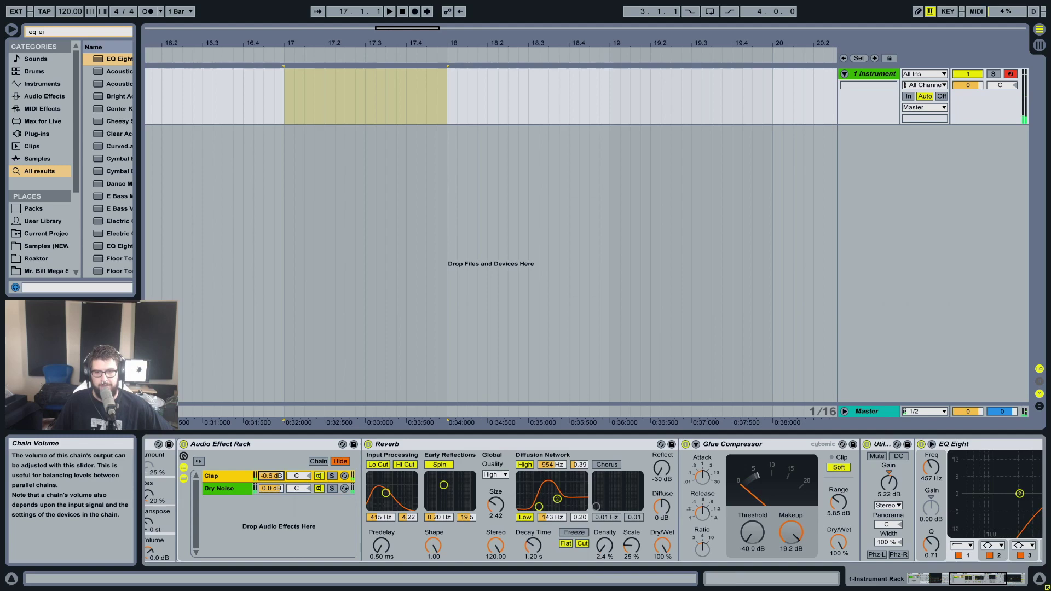
Lower the Clap chain's volume to about -8.4 dB and set its Reverb's decay time to 851 ms
{"action": "left_click_drag", "start_coordinate": [271, 475], "coordinate": [270, 466]}
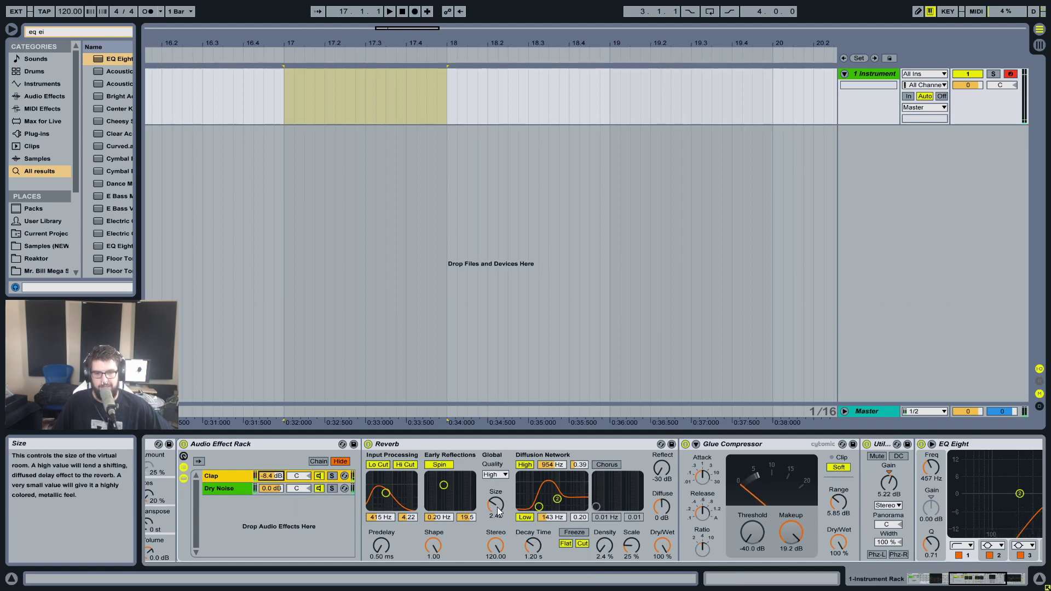
{"action": "left_click", "coordinate": [383, 546]}
{"action": "left_click_drag", "start_coordinate": [662, 545], "coordinate": [662, 564]}
{"action": "left_click_drag", "start_coordinate": [530, 553], "coordinate": [530, 561]}
Set the Reverb's input filter to 1.13 kHz with width 3.51, and its diffusion filters to 376 Hz high and 72.2 Hz low
{"action": "left_click", "coordinate": [402, 466]}
{"action": "left_click_drag", "start_coordinate": [402, 485], "coordinate": [408, 487]}
{"action": "left_click", "coordinate": [524, 465]}
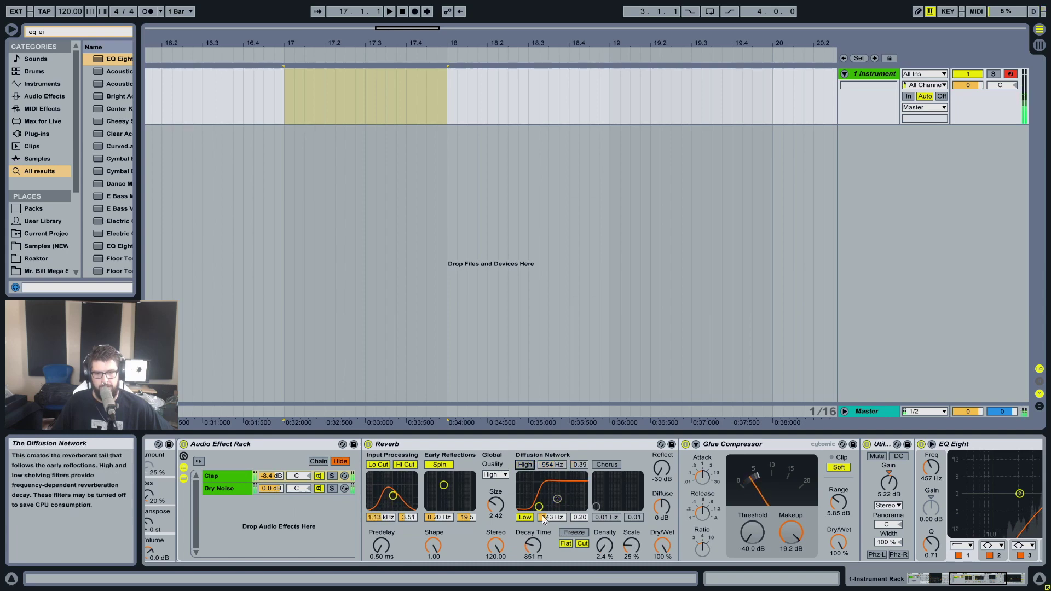
{"action": "left_click_drag", "start_coordinate": [540, 504], "coordinate": [547, 504]}
{"action": "left_click", "coordinate": [524, 465]}
Set the Clap chain's volume to -18.4 dB and unsolo the Noise chain in the Instrument Rack
{"action": "left_click_drag", "start_coordinate": [271, 475], "coordinate": [271, 496]}
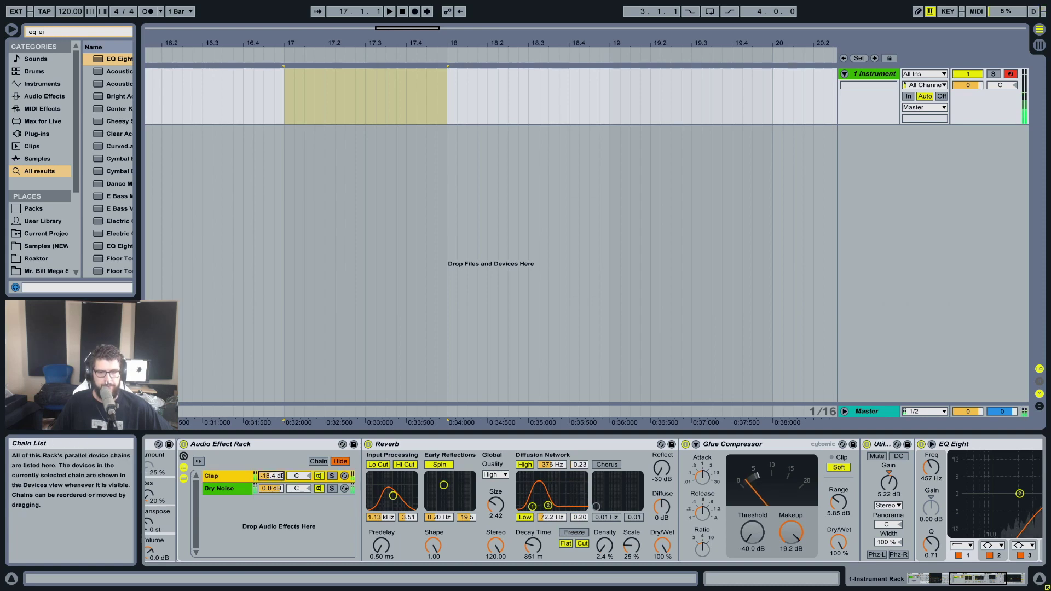
{"action": "left_click_drag", "start_coordinate": [974, 578], "coordinate": [788, 552]}
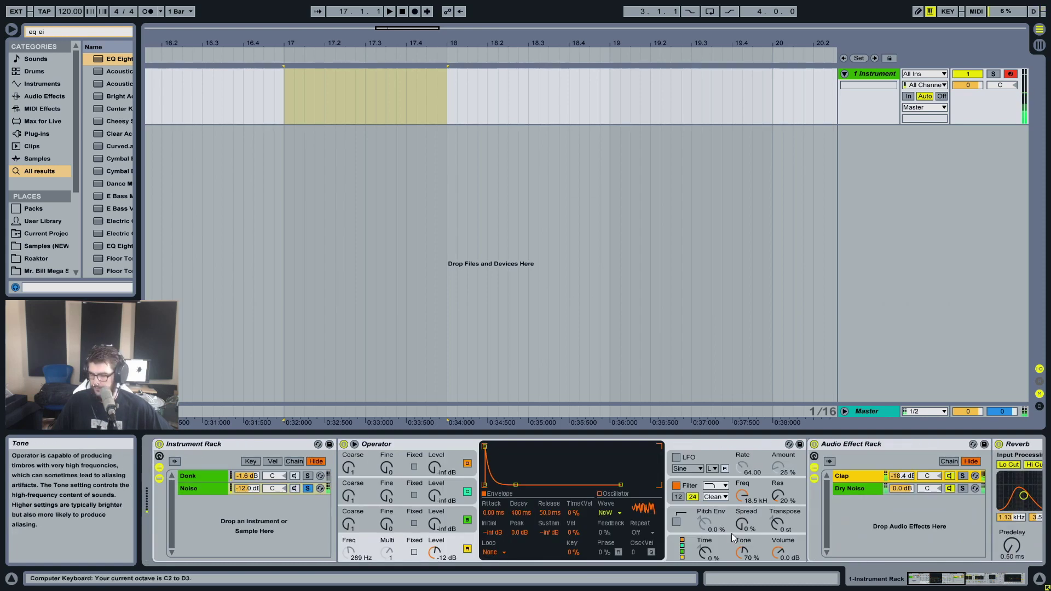
{"action": "left_click", "coordinate": [308, 488]}
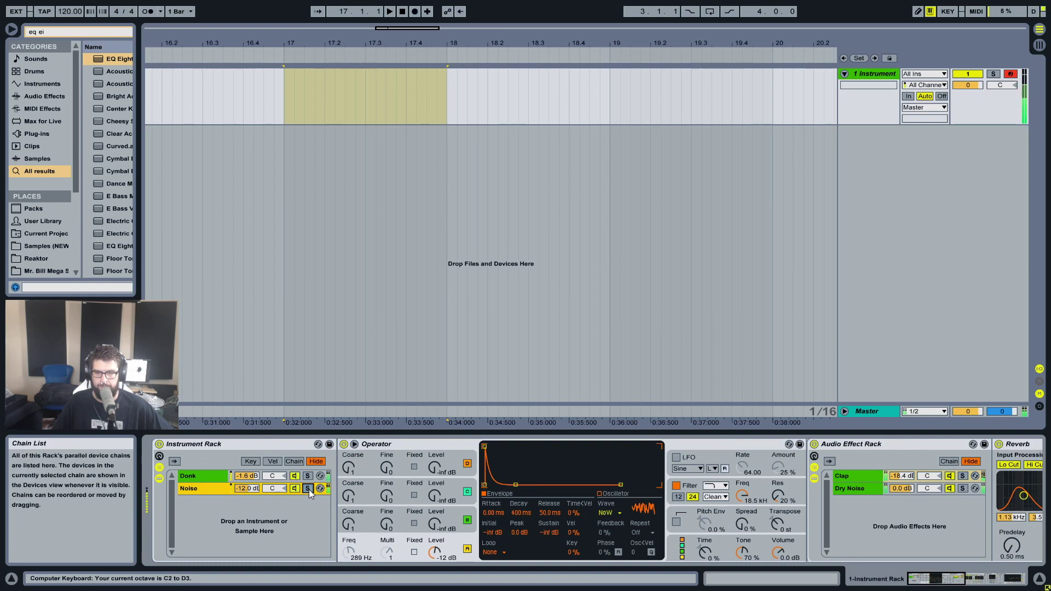
Set the volume of the Clap chain inside the Noise chain's effect rack to -29.0 dB
{"action": "left_click", "coordinate": [221, 476]}
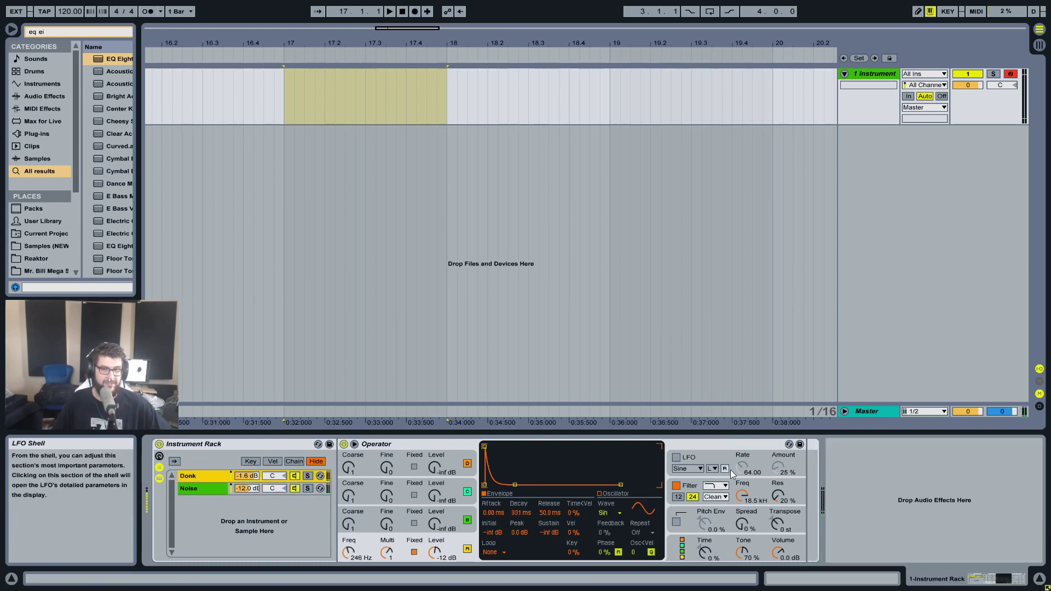
{"action": "left_click", "coordinate": [225, 489]}
{"action": "left_click_drag", "start_coordinate": [900, 480], "coordinate": [900, 498]}
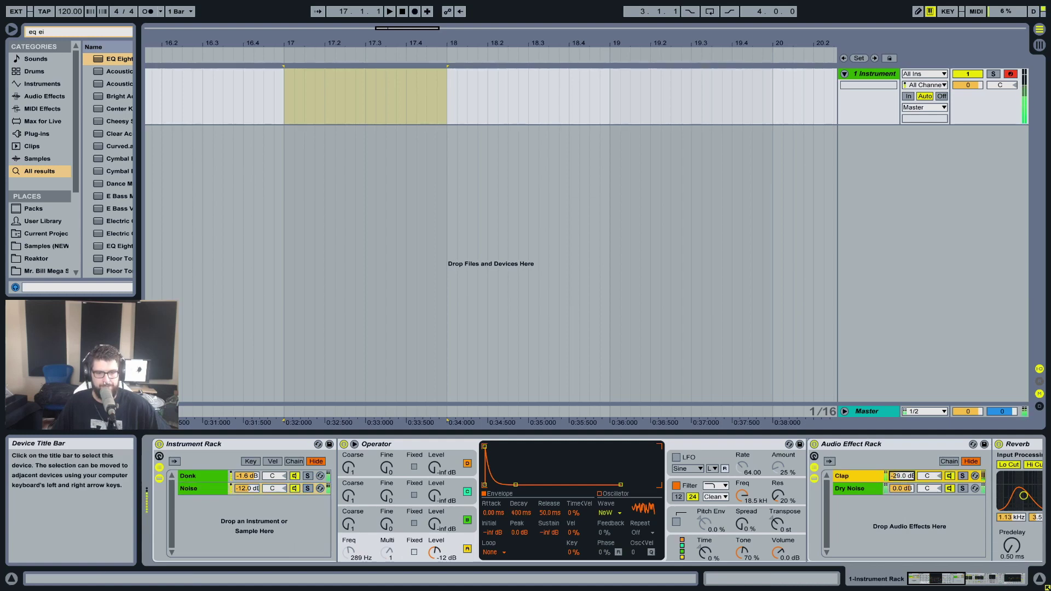
{"action": "left_click", "coordinate": [251, 488]}
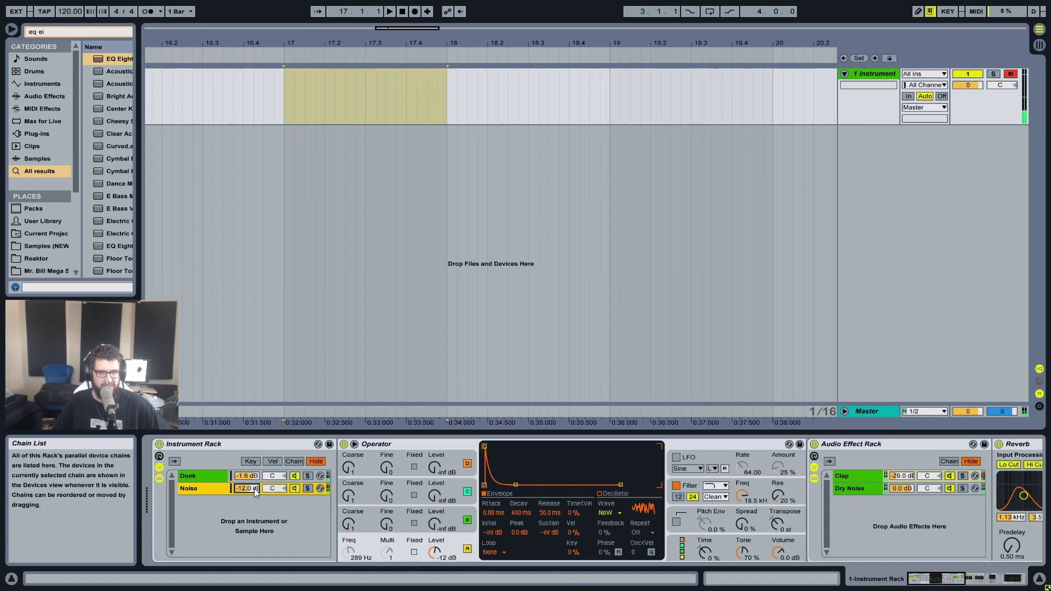
Add a Saturator after the Donk chain's Operator and set its drive to 22.3 dB and output to -10.3 dB
{"action": "left_click", "coordinate": [249, 476]}
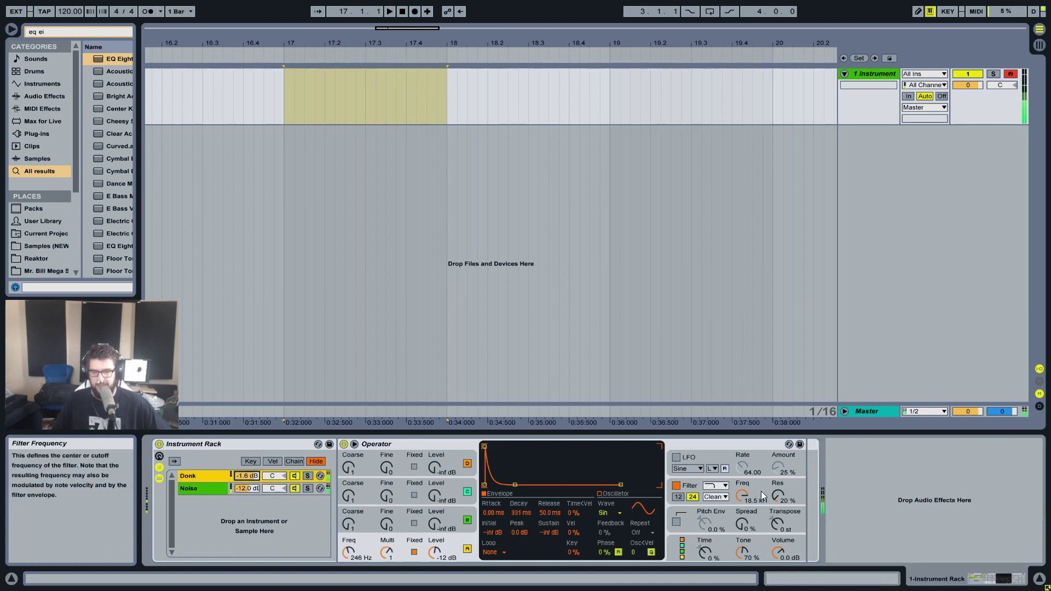
{"action": "key", "text": "ctrl+f"}
{"action": "type", "text": "satur"}
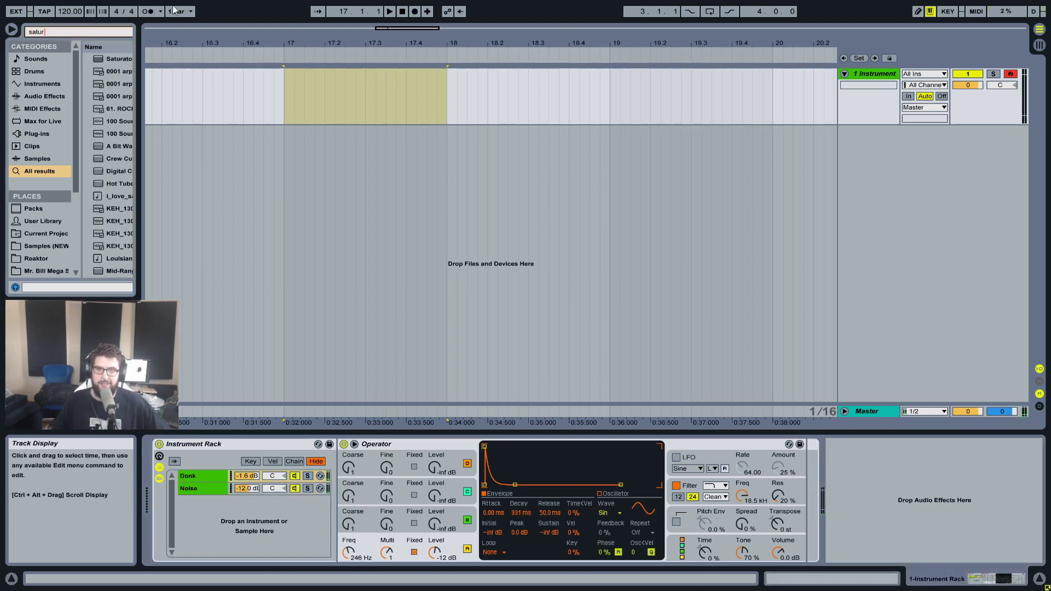
{"action": "left_click_drag", "start_coordinate": [115, 59], "coordinate": [827, 493]}
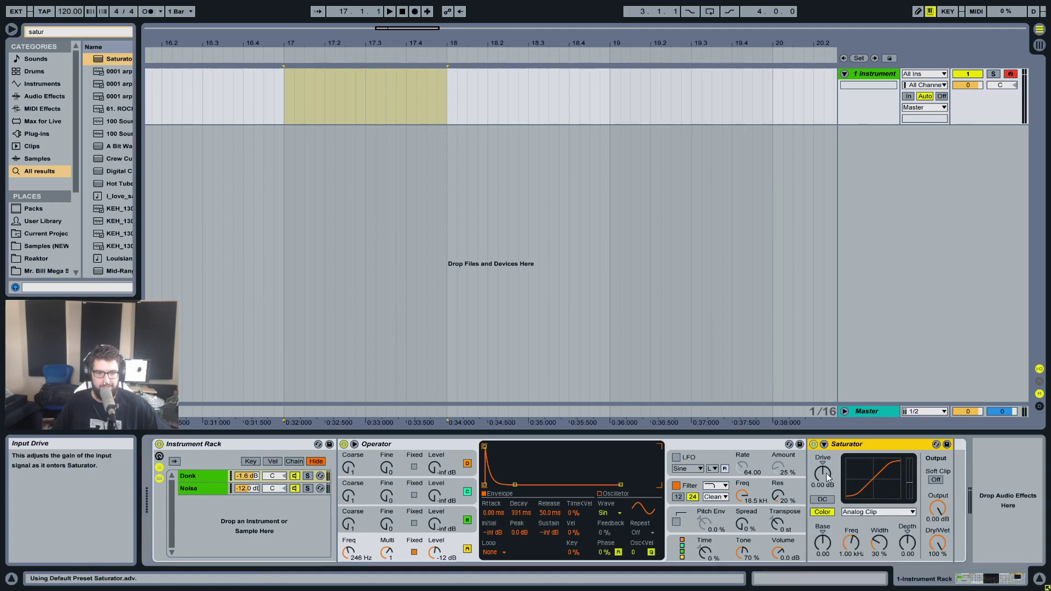
{"action": "left_click_drag", "start_coordinate": [936, 508], "coordinate": [937, 514]}
{"action": "left_click_drag", "start_coordinate": [822, 473], "coordinate": [822, 472]}
Set the Donk Operator's fixed frequency to 243 Hz and its envelope decay to 174 ms
{"action": "left_click_drag", "start_coordinate": [348, 552], "coordinate": [348, 559]}
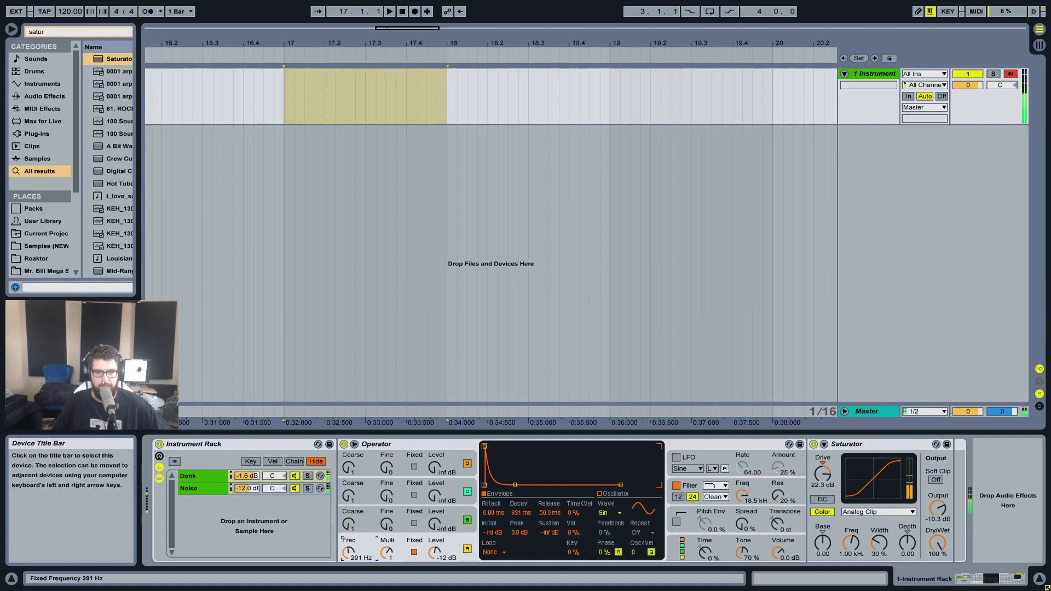
{"action": "left_click_drag", "start_coordinate": [354, 549], "coordinate": [355, 551]}
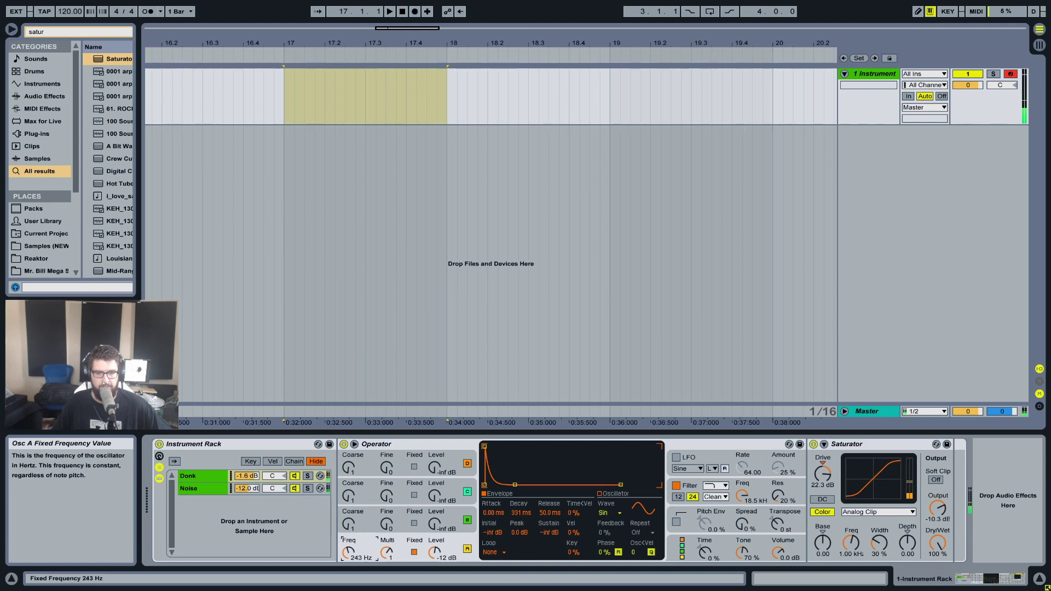
{"action": "left_click_drag", "start_coordinate": [508, 513], "coordinate": [507, 525]}
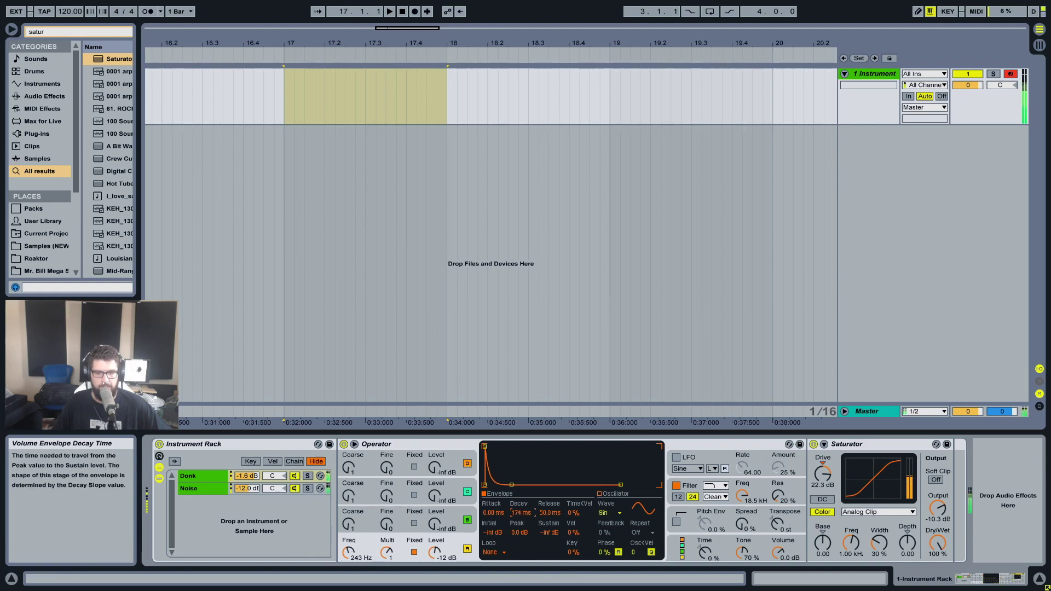
Set the Donk Saturator's drive to 24.6 dB, base to -9.71 and output to -12.3 dB
{"action": "left_click_drag", "start_coordinate": [823, 474], "coordinate": [823, 465]}
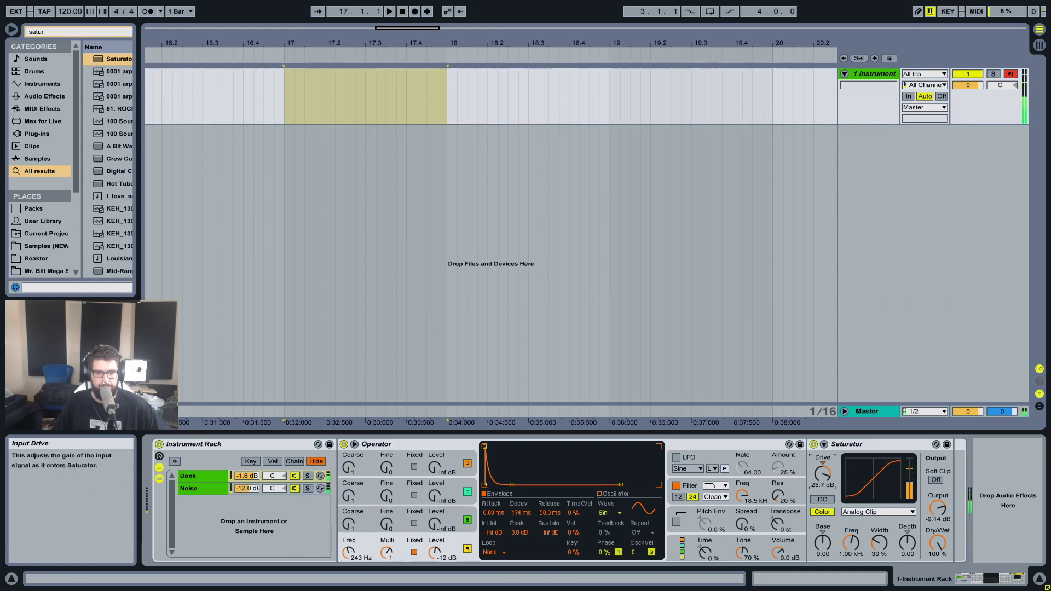
{"action": "left_click_drag", "start_coordinate": [823, 543], "coordinate": [822, 533]}
{"action": "mouse_move", "coordinate": [937, 508]}
{"action": "left_mouse_down"}
{"action": "mouse_move", "coordinate": [937, 519]}
{"action": "mouse_move", "coordinate": [937, 504]}
{"action": "left_mouse_up"}
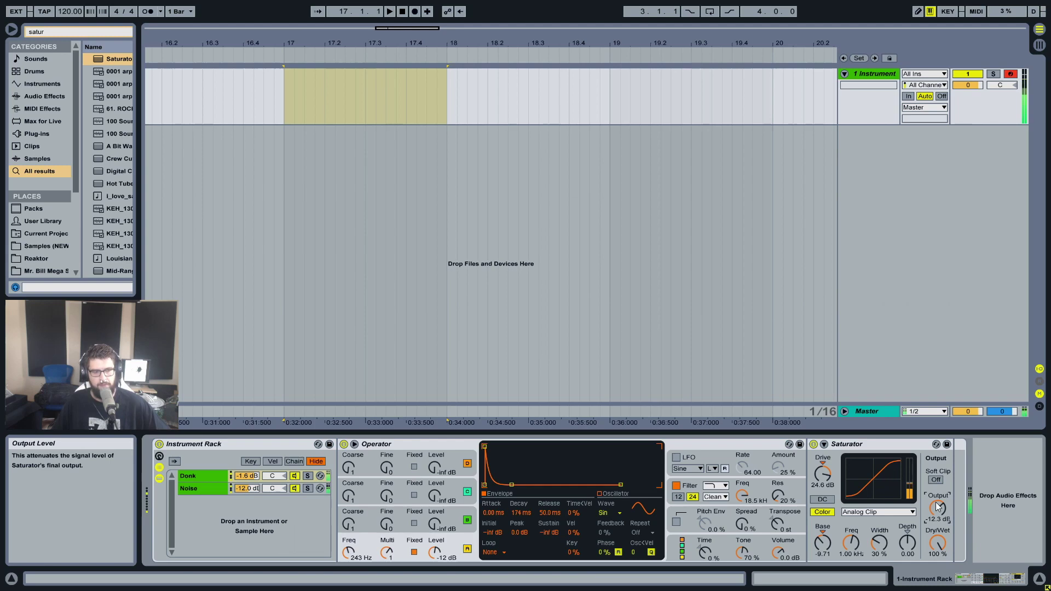
Add a Glue Compressor after the whole Instrument Rack and set its range to 13.0 dB
{"action": "key", "text": "ctrl+f"}
{"action": "type", "text": "glue com"}
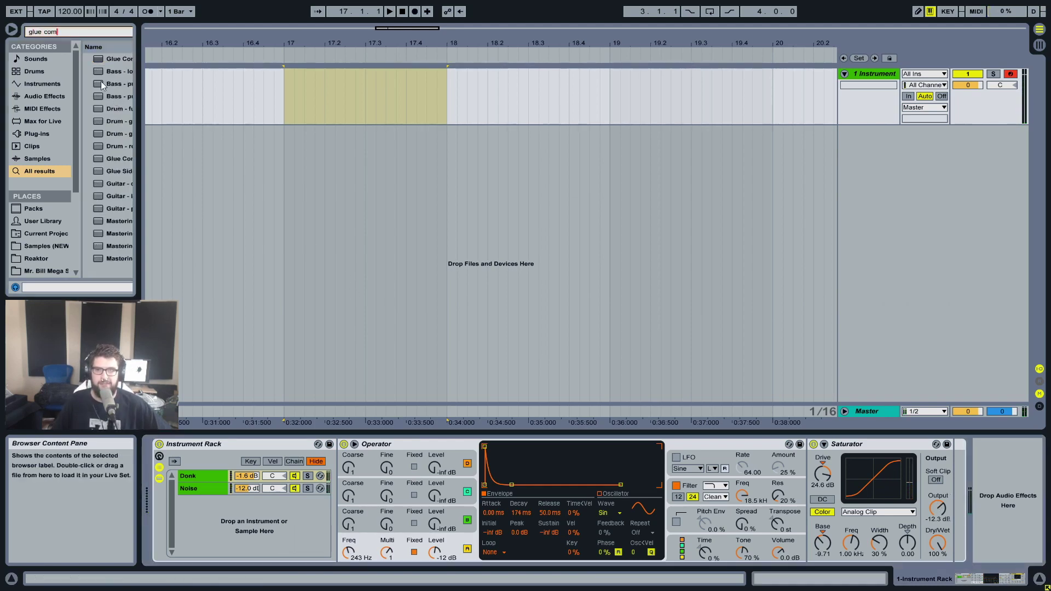
{"action": "double_click", "coordinate": [116, 61]}
{"action": "left_click_drag", "start_coordinate": [1020, 501], "coordinate": [1019, 512]}
Insert a second Saturator between the Instrument Rack and the Glue Compressor
{"action": "key", "text": "ctrl+f"}
{"action": "type", "text": "sat"}
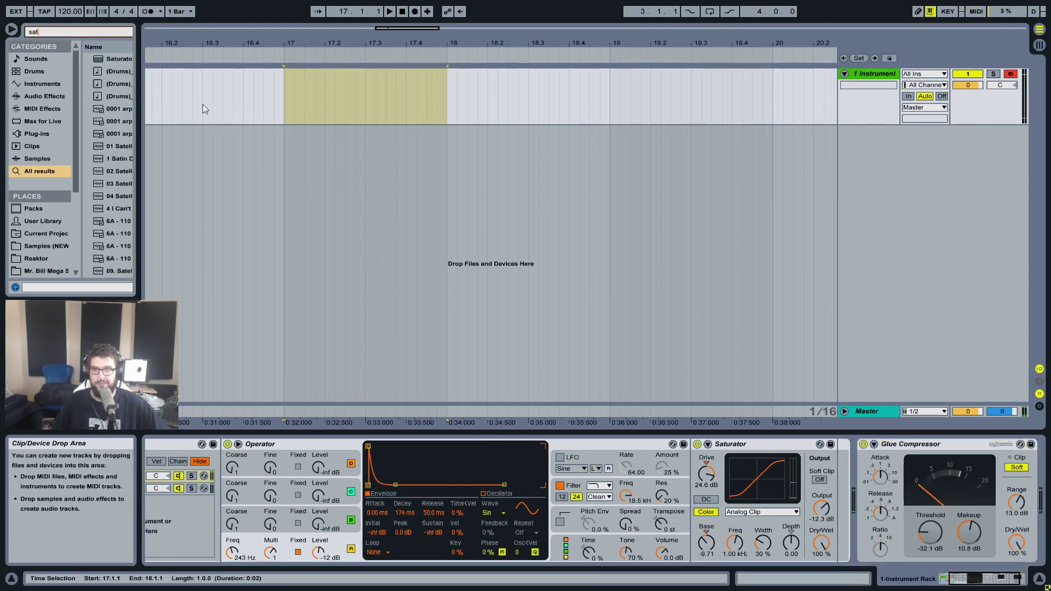
{"action": "mouse_move", "coordinate": [117, 57]}
{"action": "left_mouse_down"}
{"action": "mouse_move", "coordinate": [796, 487]}
{"action": "mouse_move", "coordinate": [855, 484]}
{"action": "left_mouse_up"}
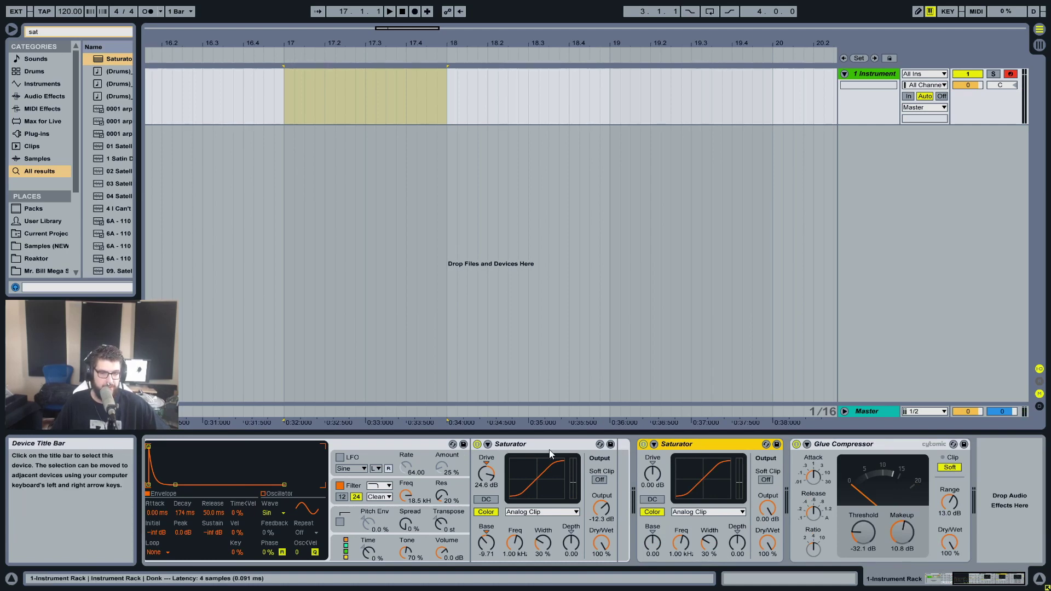
{"action": "left_click", "coordinate": [566, 446]}
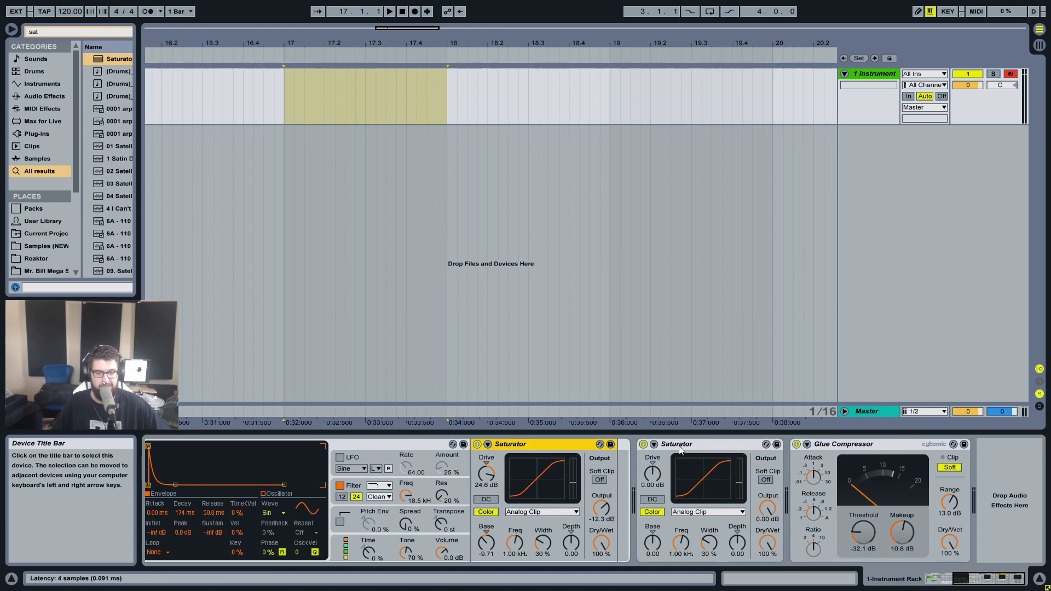
{"action": "scroll", "coordinate": [328, 493], "scroll_direction": "left", "scroll_amount": 5}
{"action": "left_click", "coordinate": [190, 487]}
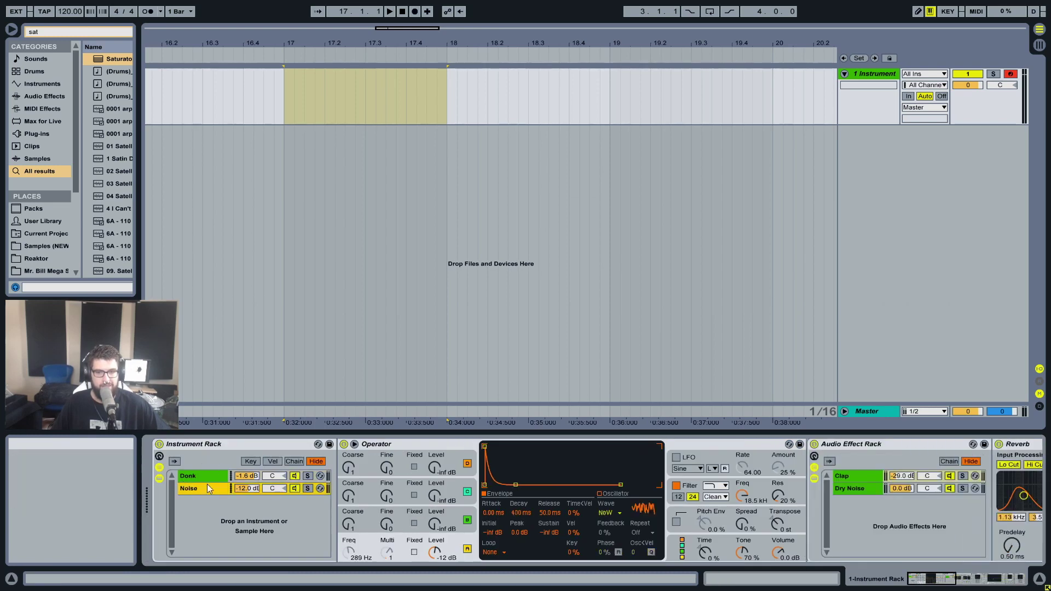
{"action": "mouse_move", "coordinate": [914, 576]}
{"action": "left_mouse_down"}
{"action": "mouse_move", "coordinate": [929, 565]}
{"action": "mouse_move", "coordinate": [1009, 577]}
{"action": "mouse_move", "coordinate": [916, 574]}
{"action": "left_mouse_up"}
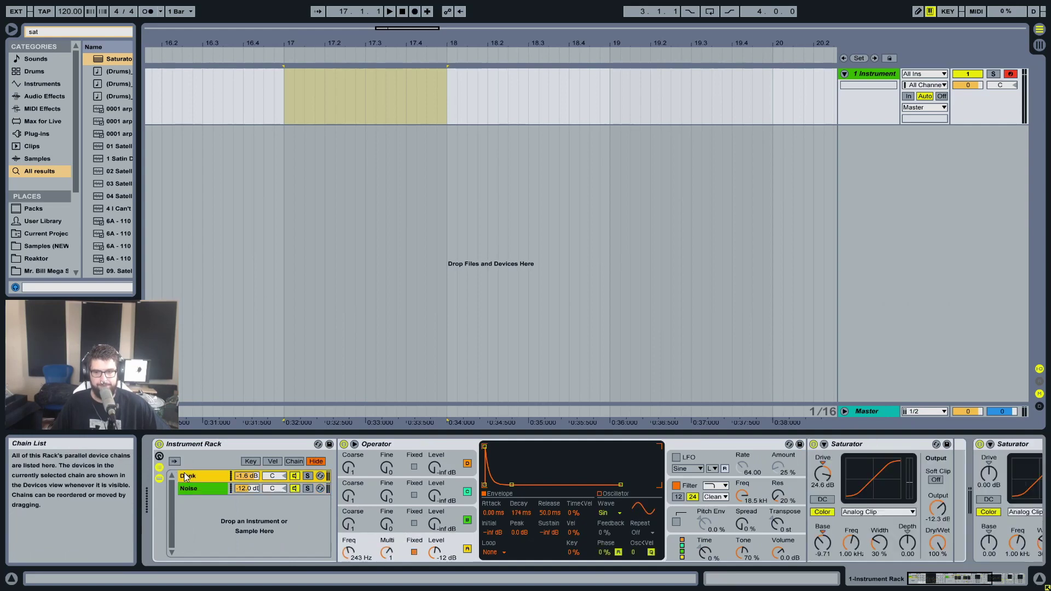
Fold the Instrument Rack, bypass the Glue Compressor, and set the Saturator after the rack to 17.1 dB drive and -9.43 dB output
{"action": "double_click", "coordinate": [212, 443]}
{"action": "left_click", "coordinate": [216, 447]}
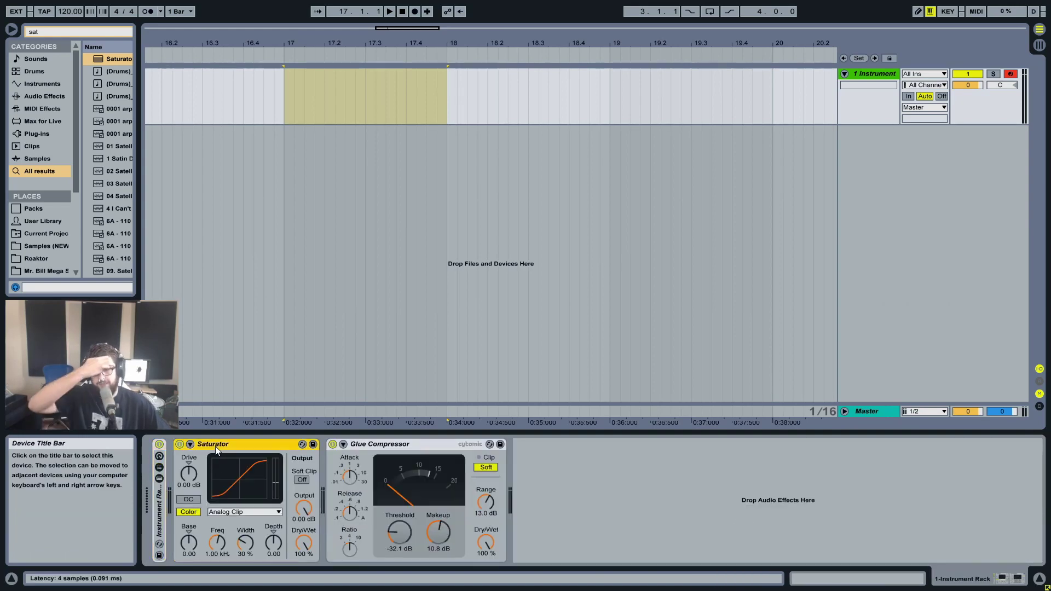
{"action": "left_click", "coordinate": [333, 445]}
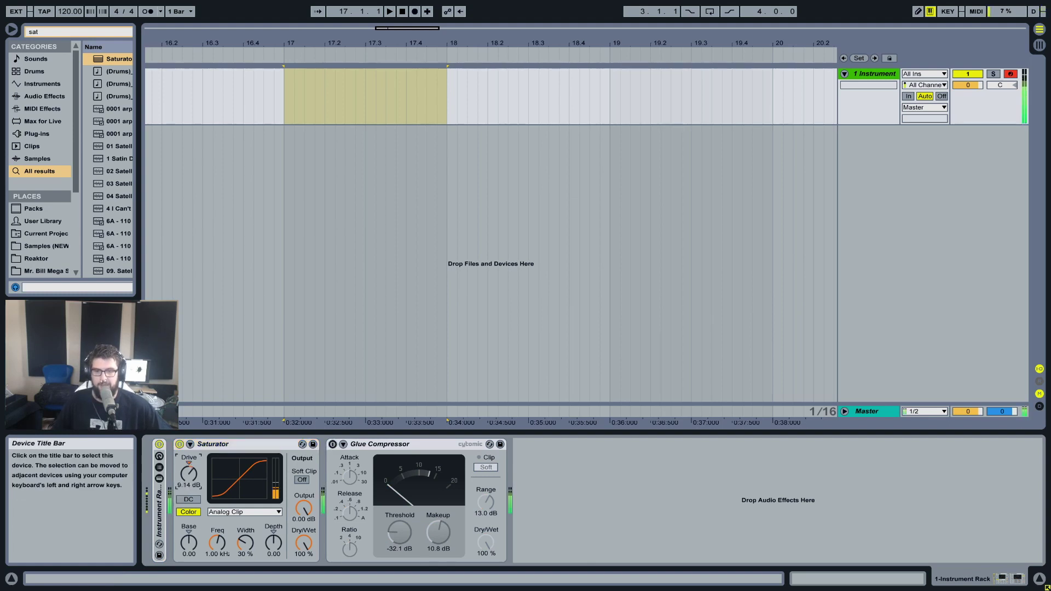
{"action": "mouse_move", "coordinate": [184, 482]}
{"action": "left_mouse_down"}
{"action": "mouse_move", "coordinate": [193, 457]}
{"action": "mouse_move", "coordinate": [189, 468]}
{"action": "left_mouse_up"}
{"action": "left_click", "coordinate": [304, 509]}
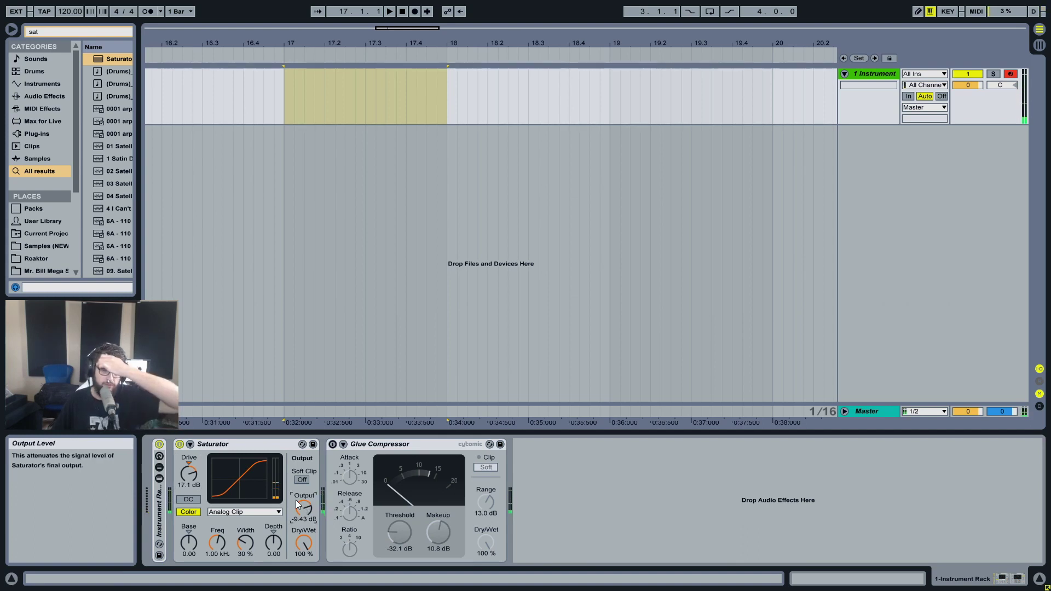
Re-enable the Glue Compressor and set its threshold to -33.3 dB, range to 5.51 dB and makeup to 6.83 dB
{"action": "left_click", "coordinate": [333, 444]}
{"action": "left_click_drag", "start_coordinate": [399, 531], "coordinate": [431, 531]}
{"action": "left_click", "coordinate": [484, 501]}
{"action": "left_click_drag", "start_coordinate": [485, 502], "coordinate": [438, 542]}
Enable Soft Clip on the Saturator after the rack and adjust the Glue Compressor's attack and release times
{"action": "left_click", "coordinate": [302, 480]}
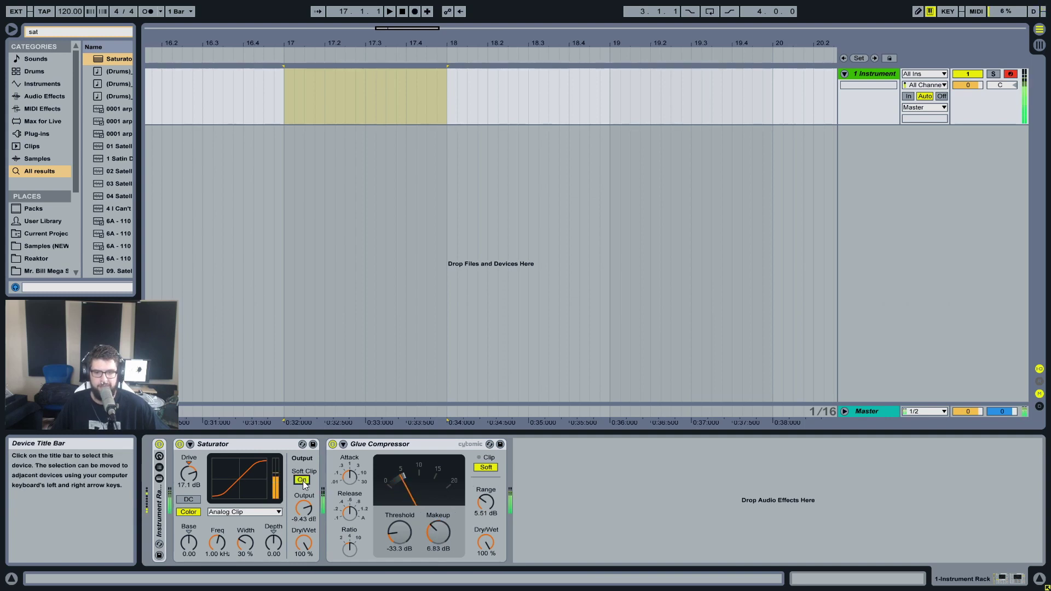
{"action": "left_click_drag", "start_coordinate": [350, 478], "coordinate": [350, 446]}
{"action": "left_click_drag", "start_coordinate": [350, 478], "coordinate": [349, 466]}
{"action": "left_click_drag", "start_coordinate": [349, 514], "coordinate": [350, 500]}
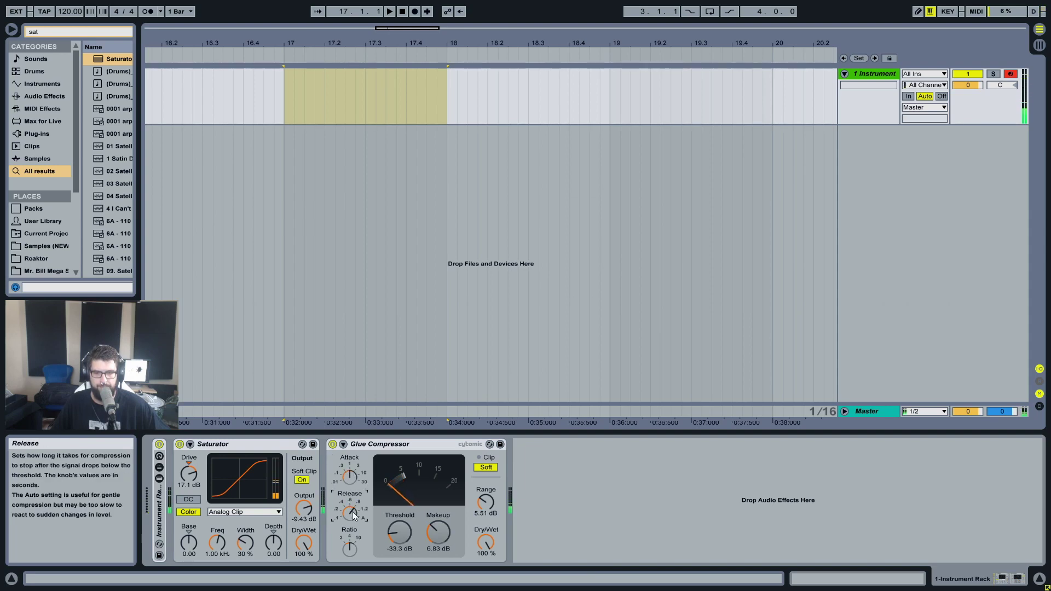
Unfold the Instrument Rack, then set the Donk Operator's fixed frequency to 235 Hz and the Donk chain's volume to -4.6 dB
{"action": "double_click", "coordinate": [161, 500]}
{"action": "double_click", "coordinate": [224, 478]}
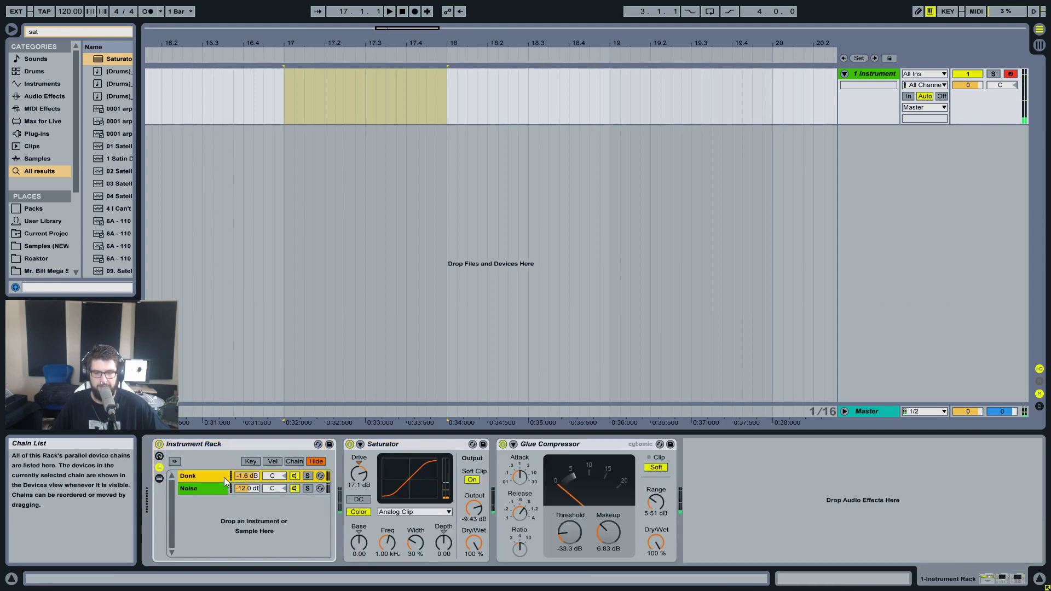
{"action": "left_click", "coordinate": [356, 556]}
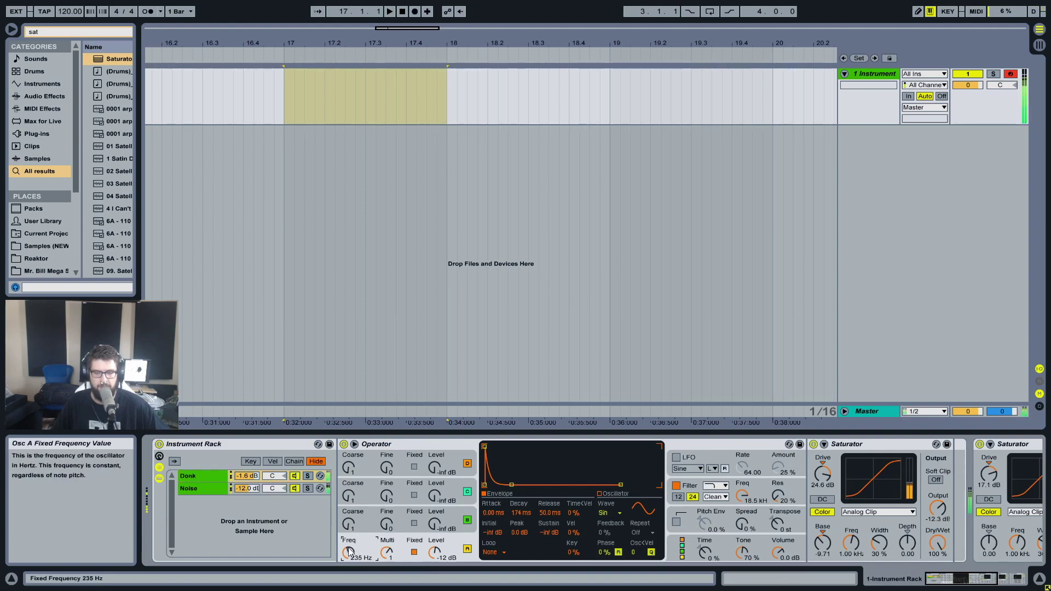
{"action": "left_click_drag", "start_coordinate": [246, 476], "coordinate": [246, 479]}
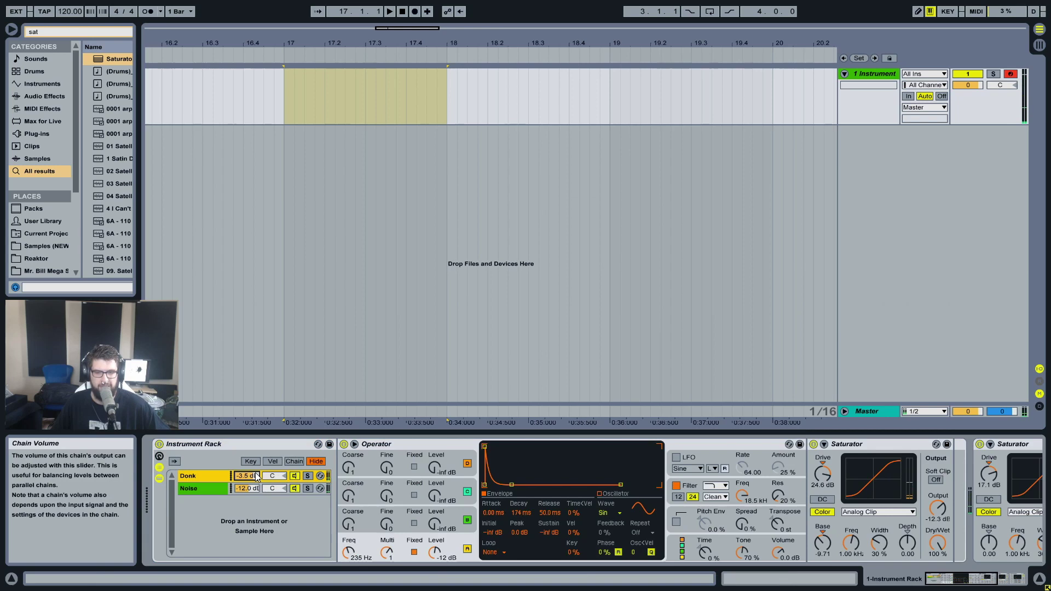
{"action": "left_click_drag", "start_coordinate": [247, 476], "coordinate": [246, 478]}
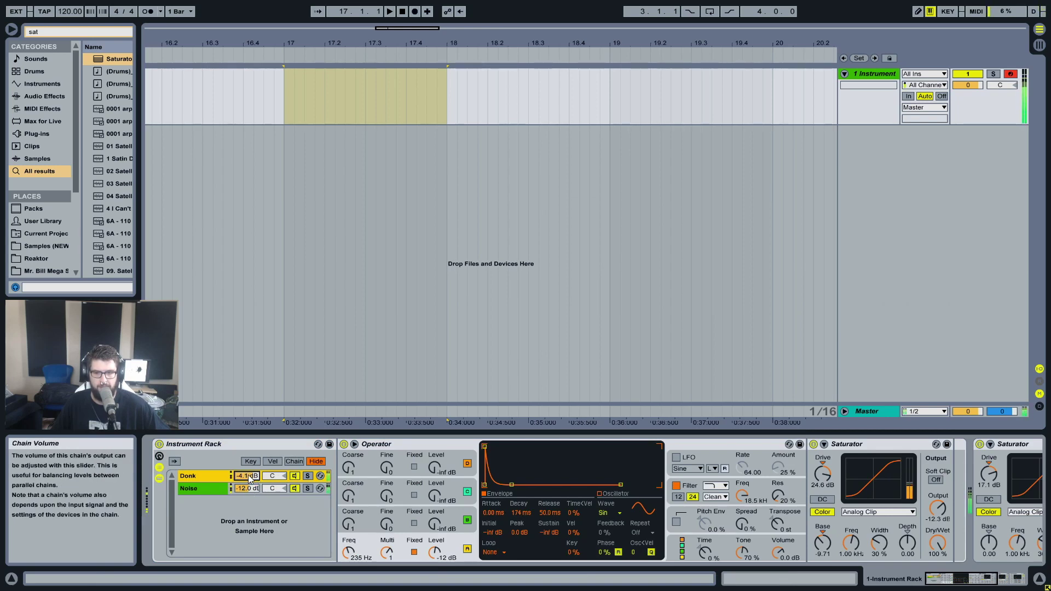
{"action": "left_click_drag", "start_coordinate": [249, 475], "coordinate": [249, 478]}
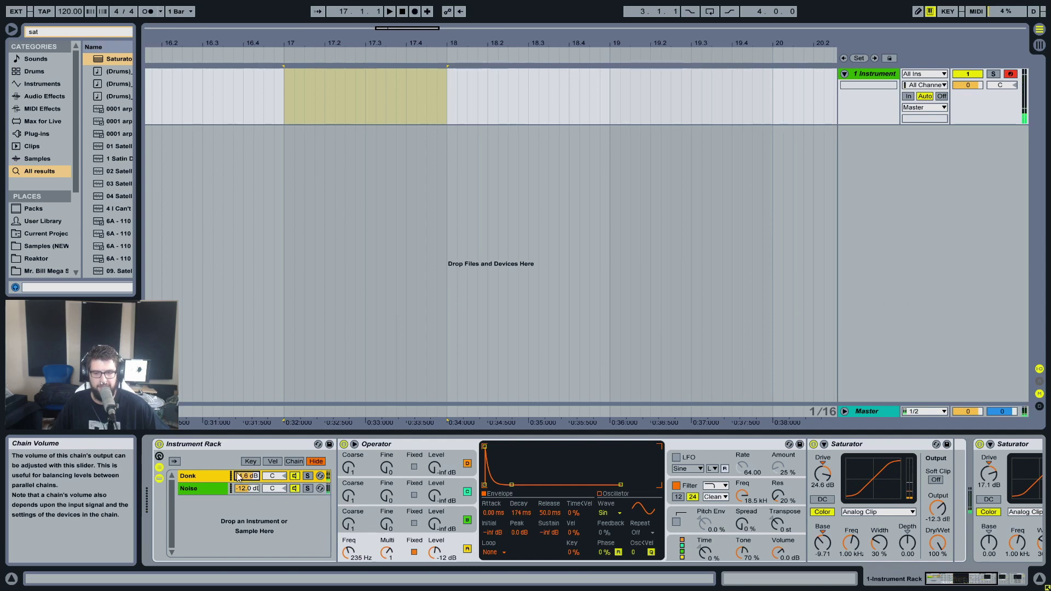
Set the decay time of the Clap chain's Reverb to 649 ms, muting the chain briefly for comparison
{"action": "left_click_drag", "start_coordinate": [973, 578], "coordinate": [1011, 578]}
{"action": "left_click", "coordinate": [684, 447]}
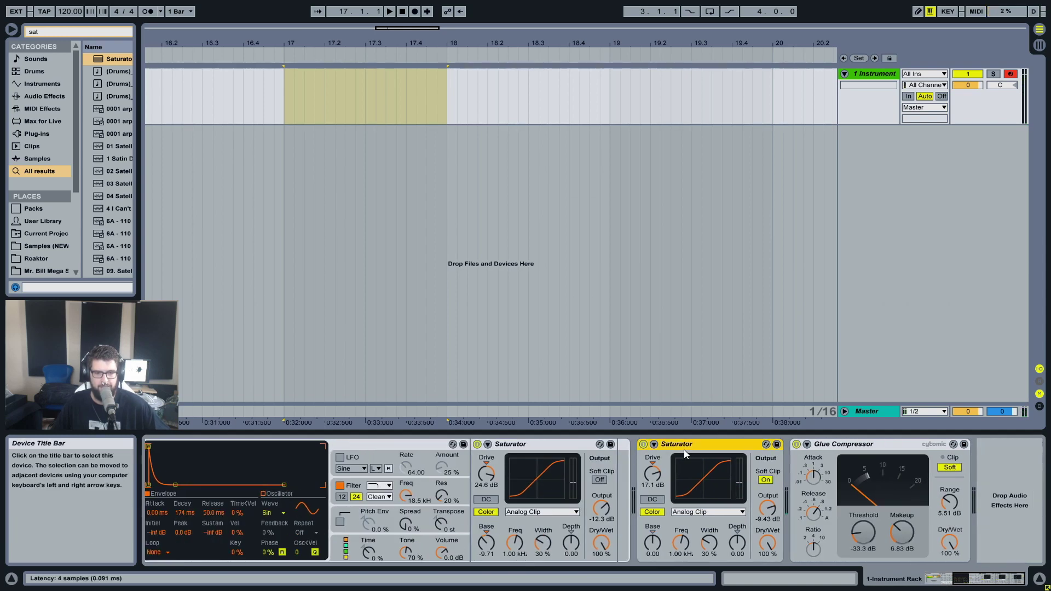
{"action": "left_click", "coordinate": [930, 578]}
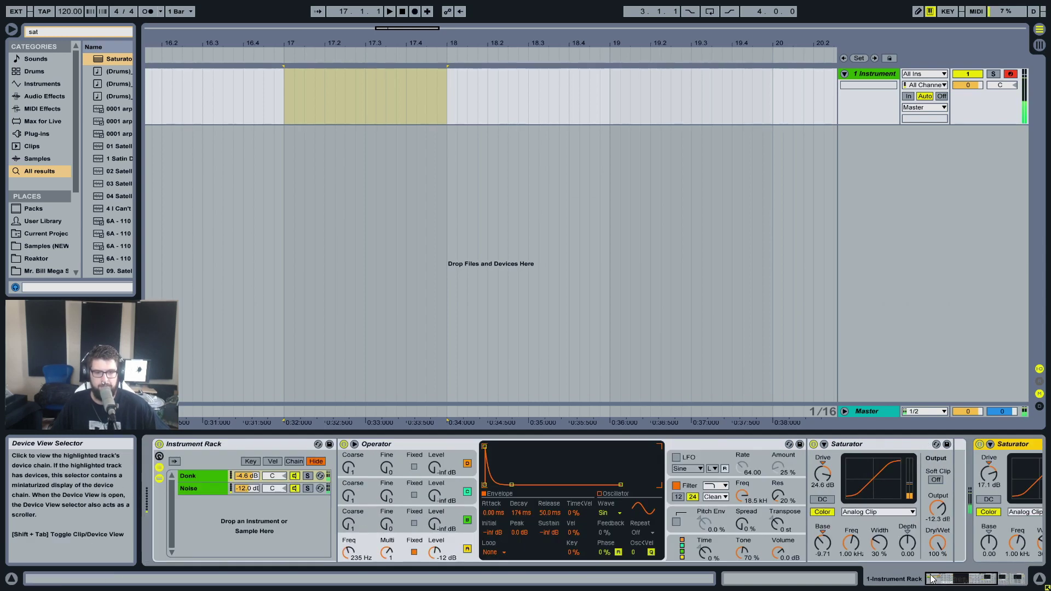
{"action": "left_click", "coordinate": [181, 488]}
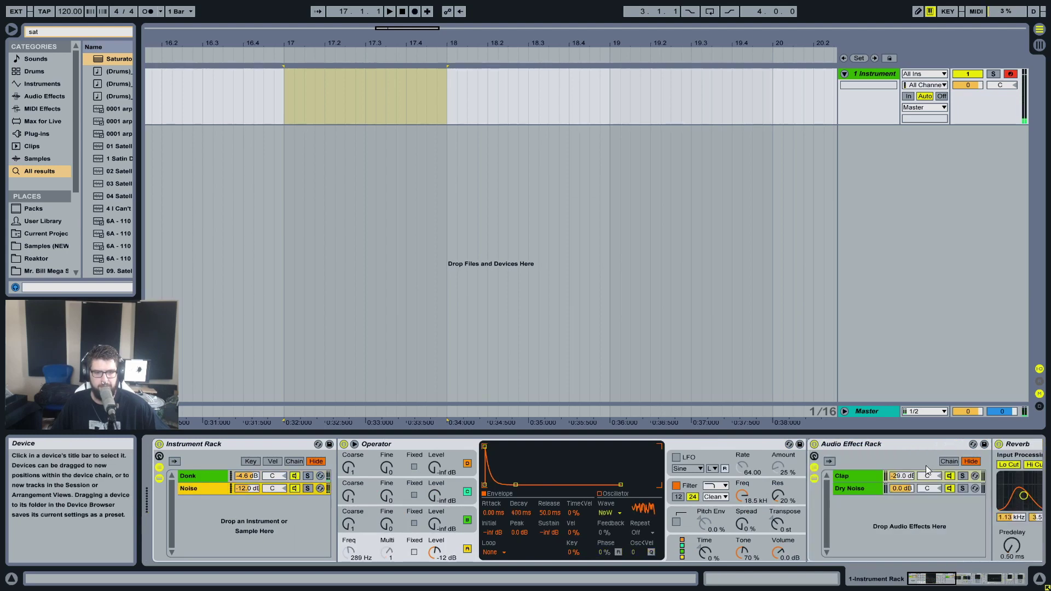
{"action": "left_click", "coordinate": [944, 580]}
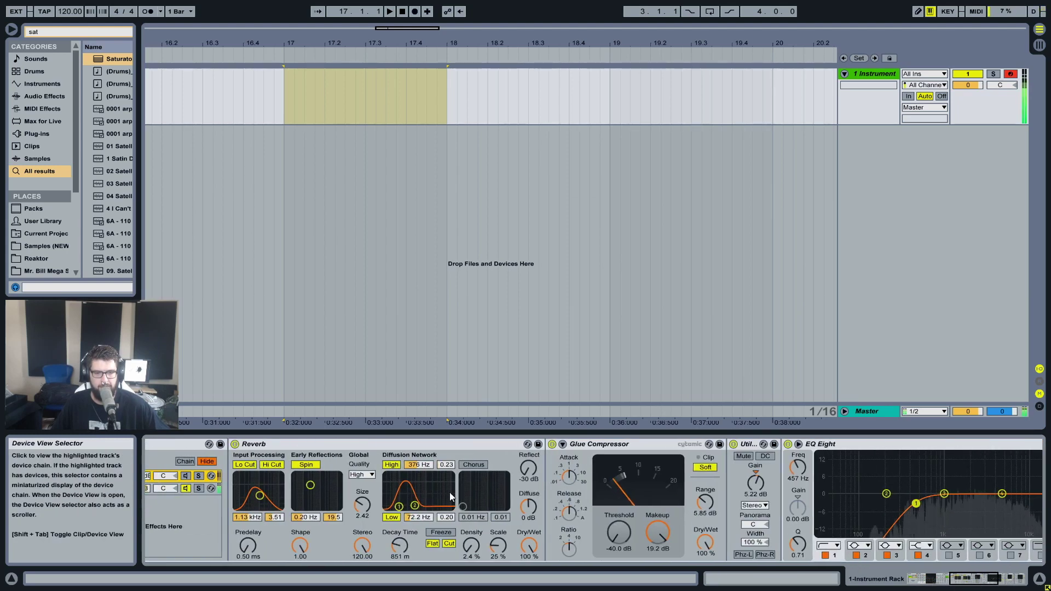
{"action": "left_click", "coordinate": [959, 578]}
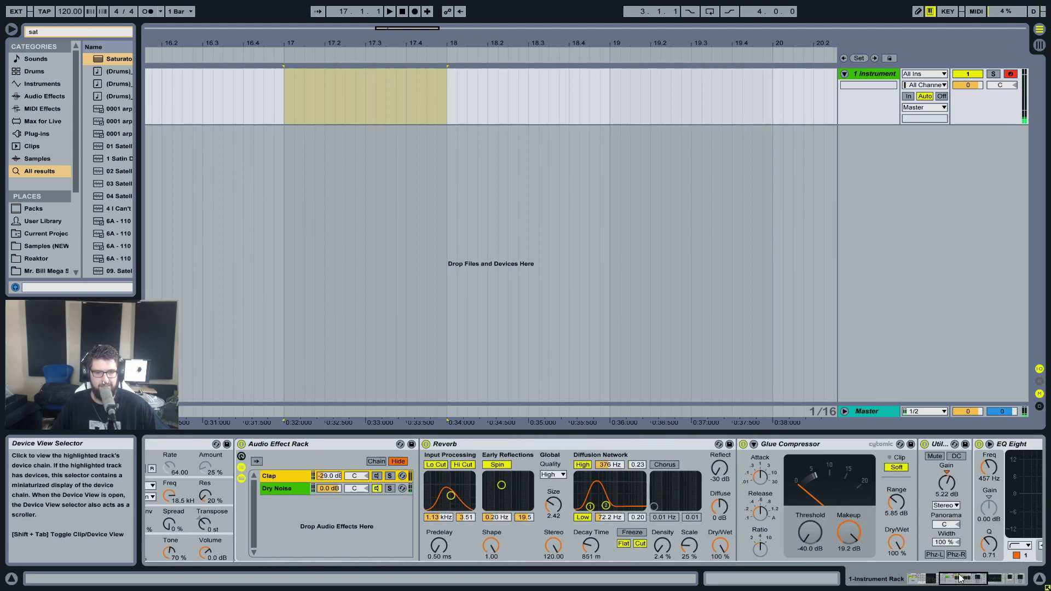
{"action": "left_click", "coordinate": [377, 476]}
{"action": "left_click_drag", "start_coordinate": [590, 546], "coordinate": [590, 558]}
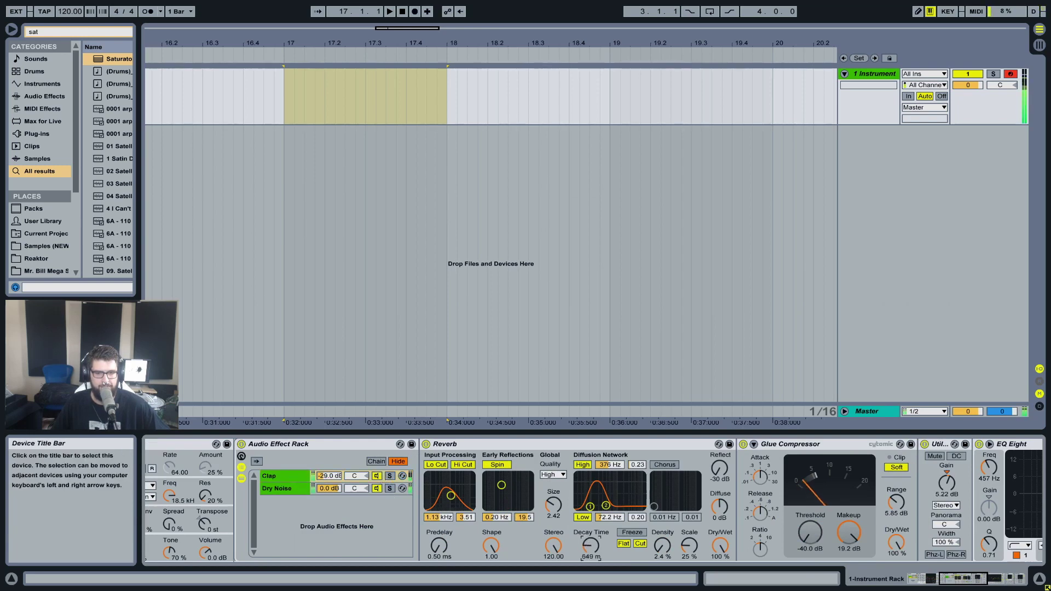
Lower the Clap chain's volume further, comparing against the muted chain, and return to the Saturator and Glue Compressor after the rack
{"action": "left_click", "coordinate": [330, 477]}
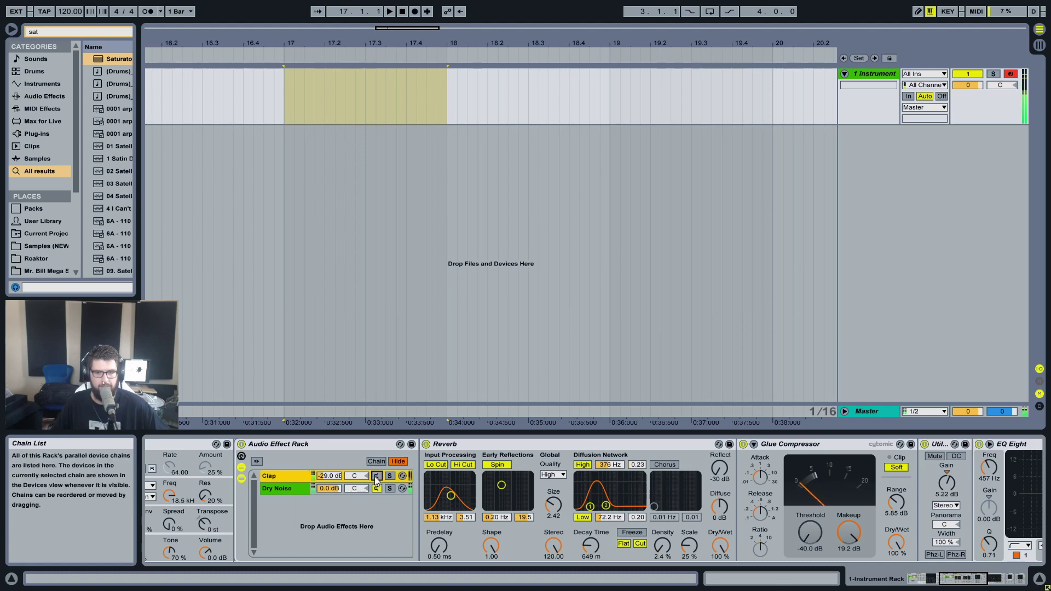
{"action": "left_click_drag", "start_coordinate": [331, 479], "coordinate": [331, 486]}
{"action": "left_click", "coordinate": [1011, 578]}
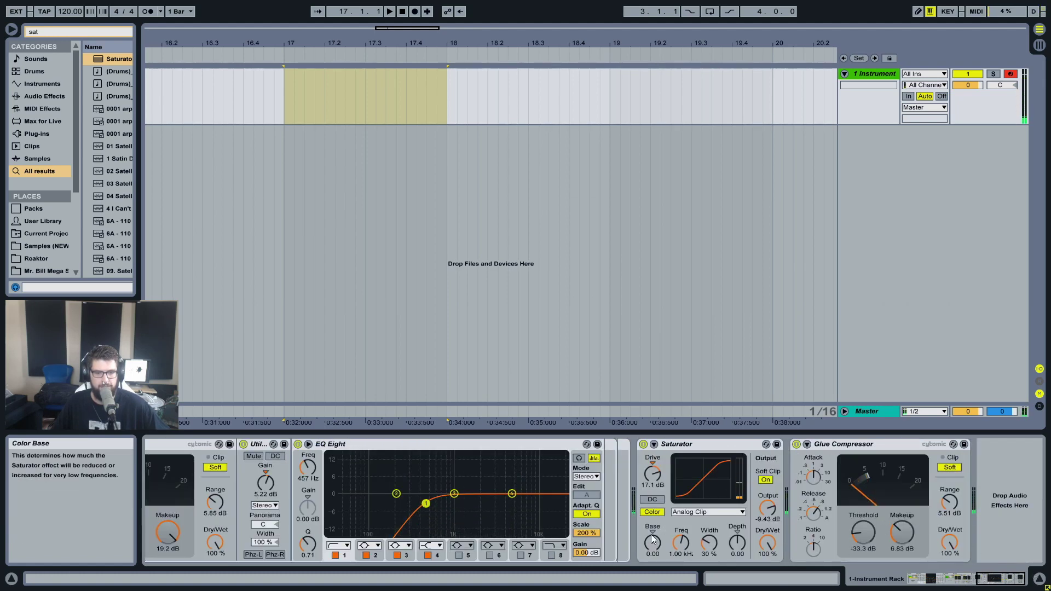
Fold the Instrument Rack, then set the Glue Compressor's threshold to -25.7 dB and the Saturator's drive to 14.3 dB
{"action": "left_click_drag", "start_coordinate": [1001, 578], "coordinate": [646, 526]}
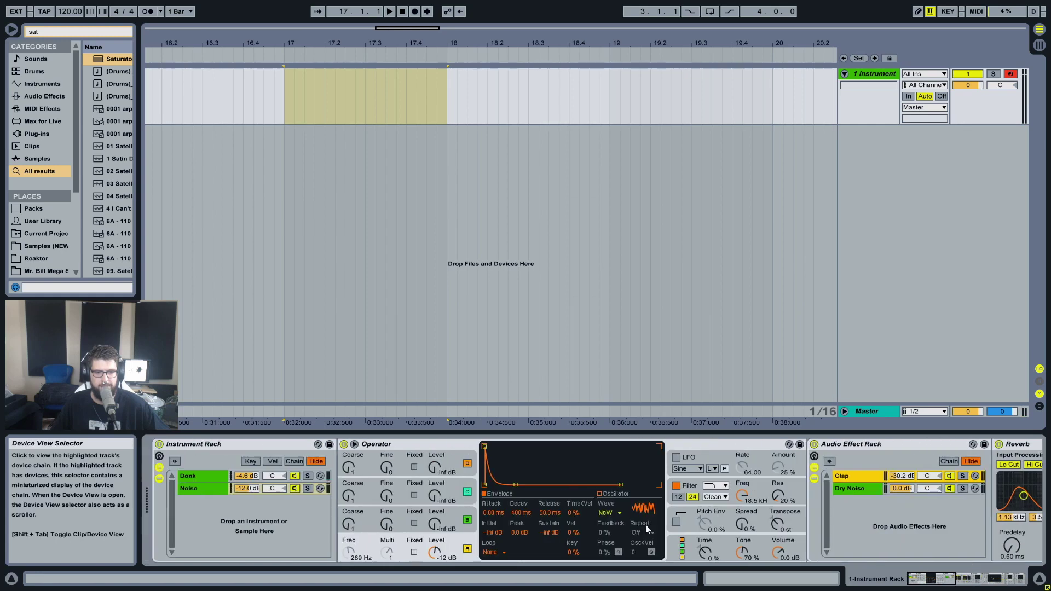
{"action": "double_click", "coordinate": [191, 445]}
{"action": "left_click_drag", "start_coordinate": [399, 529], "coordinate": [399, 526]}
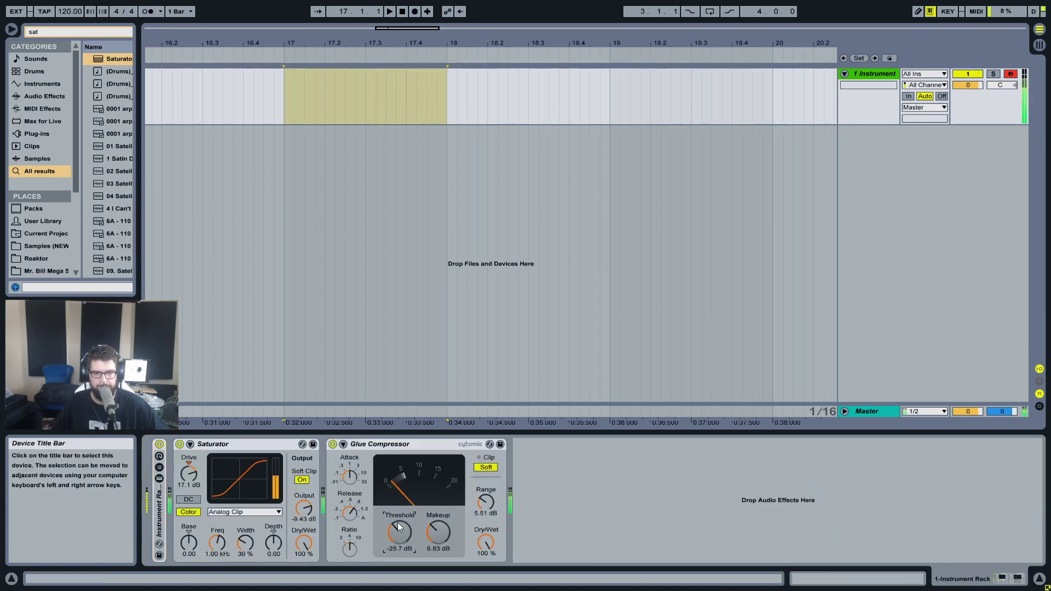
{"action": "mouse_move", "coordinate": [189, 474]}
{"action": "left_mouse_down"}
{"action": "mouse_move", "coordinate": [189, 465]}
{"action": "mouse_move", "coordinate": [189, 487]}
{"action": "left_mouse_up"}
Add Multiband Dynamics after the Glue Compressor and raise the output gain of its compressed mid band to 15.9 dB
{"action": "key", "text": "ctrl+f"}
{"action": "type", "text": "multi"}
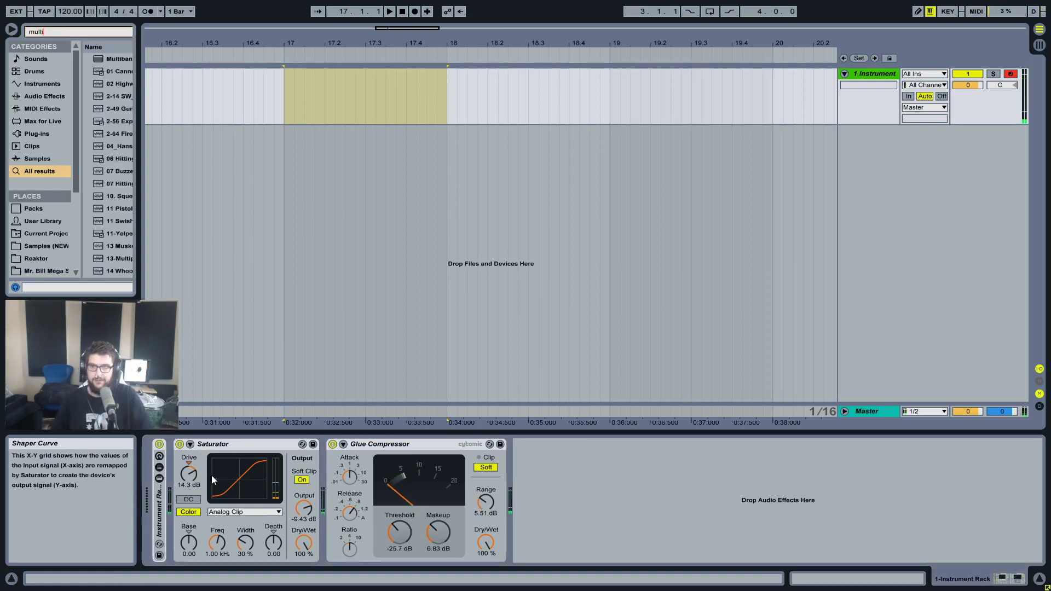
{"action": "double_click", "coordinate": [111, 59]}
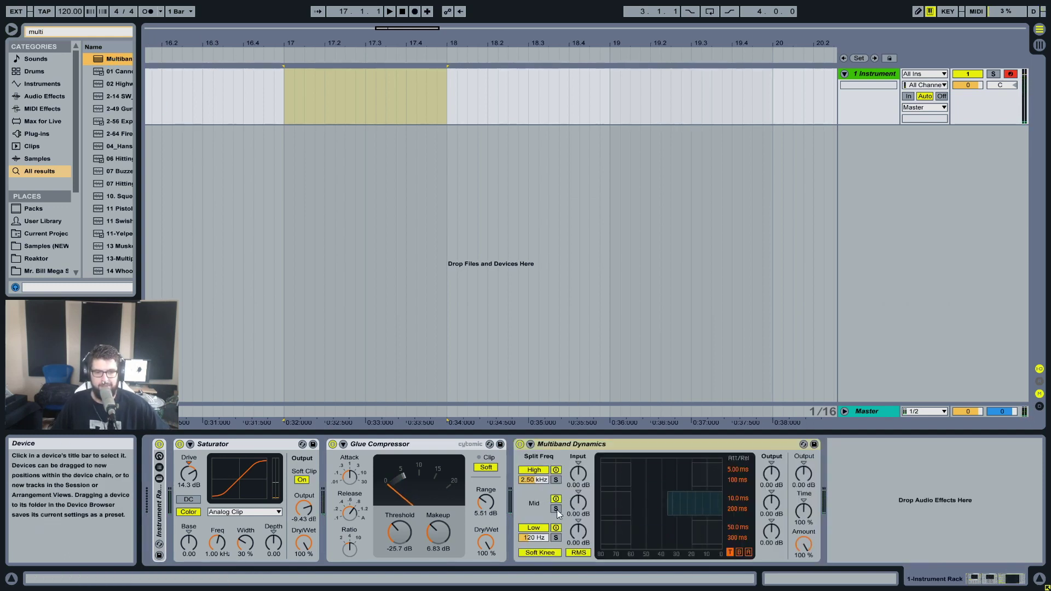
{"action": "left_click_drag", "start_coordinate": [769, 504], "coordinate": [771, 490]}
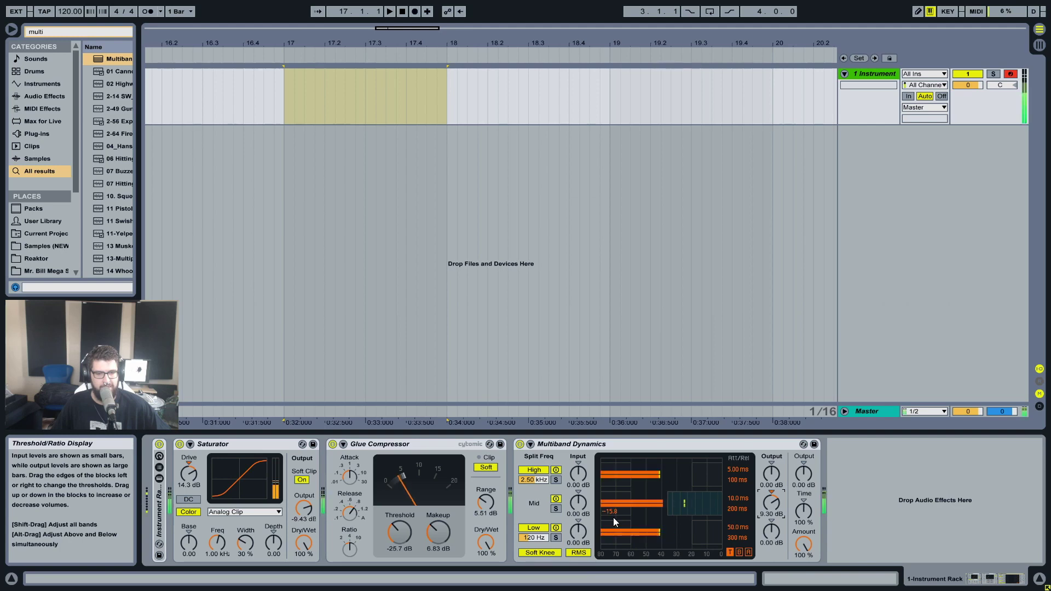
{"action": "left_click_drag", "start_coordinate": [771, 502], "coordinate": [771, 499]}
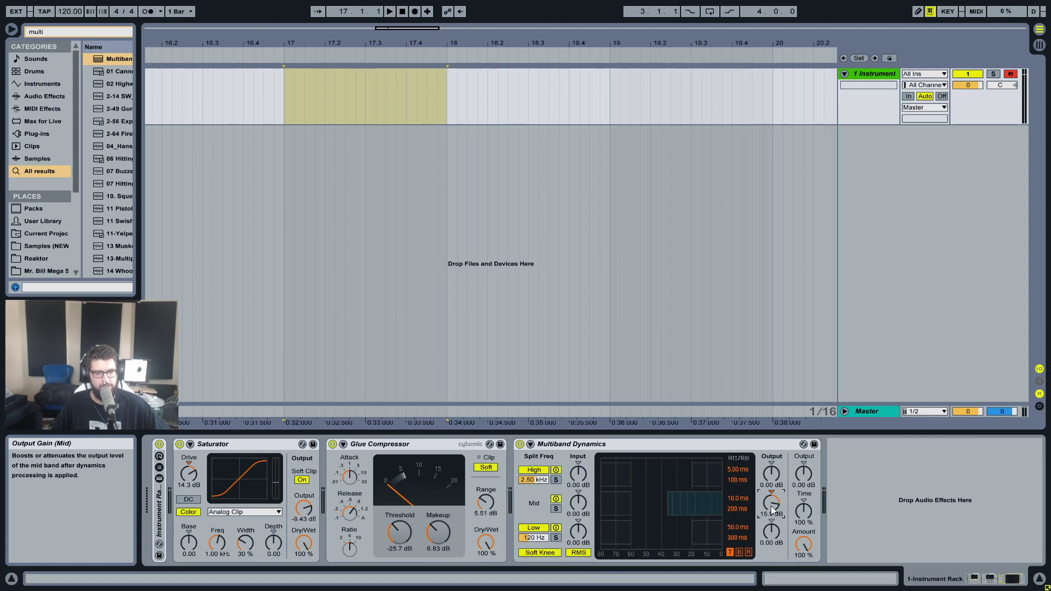
Set the mid band's attack to 132 ms and release to 47.8 ms in Multiband Dynamics
{"action": "left_click", "coordinate": [738, 551]}
{"action": "left_click", "coordinate": [747, 552]}
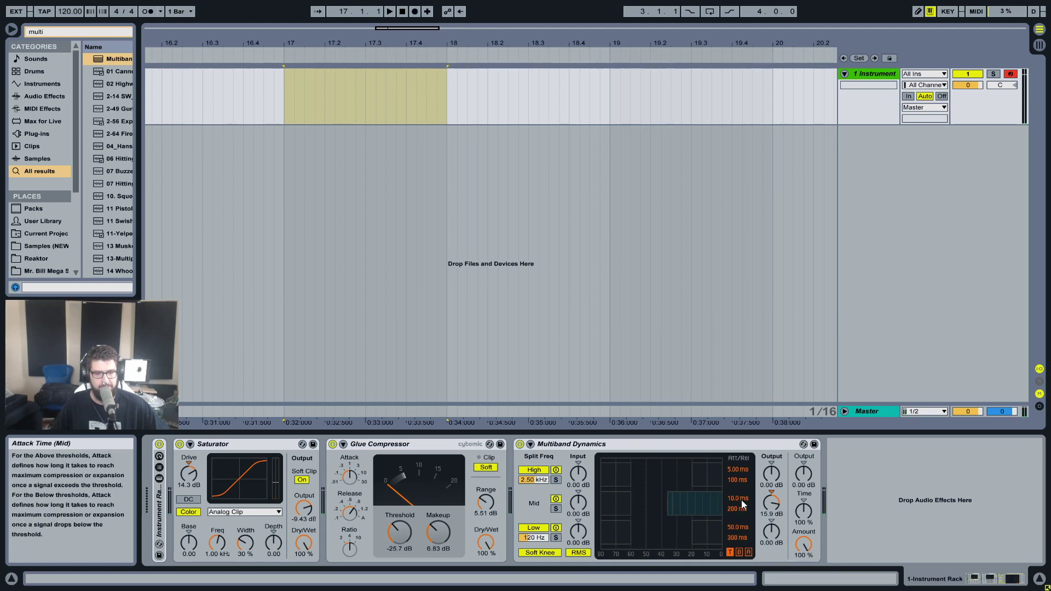
{"action": "left_click_drag", "start_coordinate": [739, 498], "coordinate": [739, 498]}
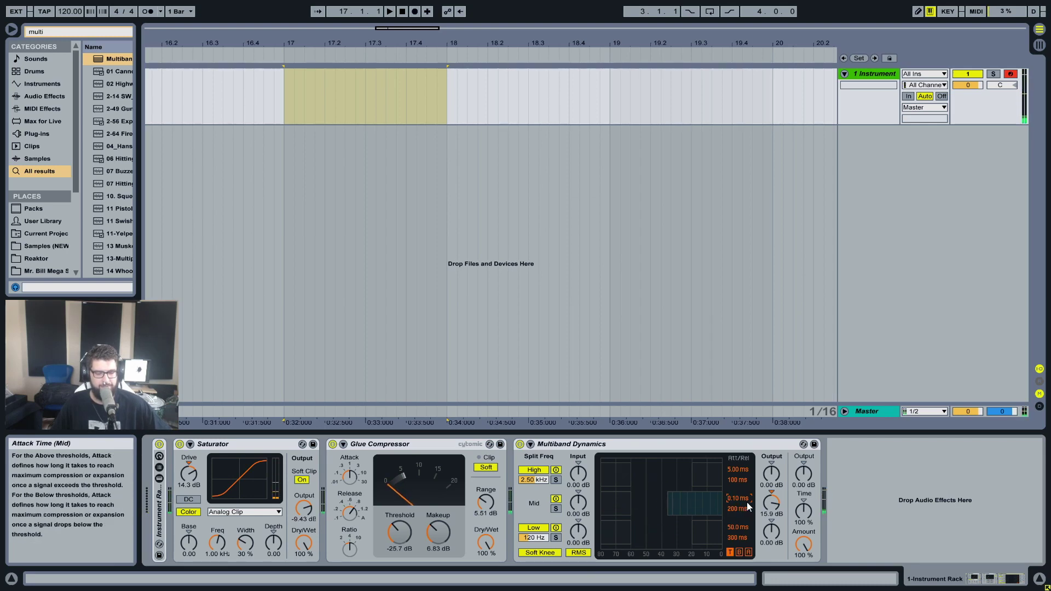
{"action": "left_click_drag", "start_coordinate": [746, 501], "coordinate": [739, 518]}
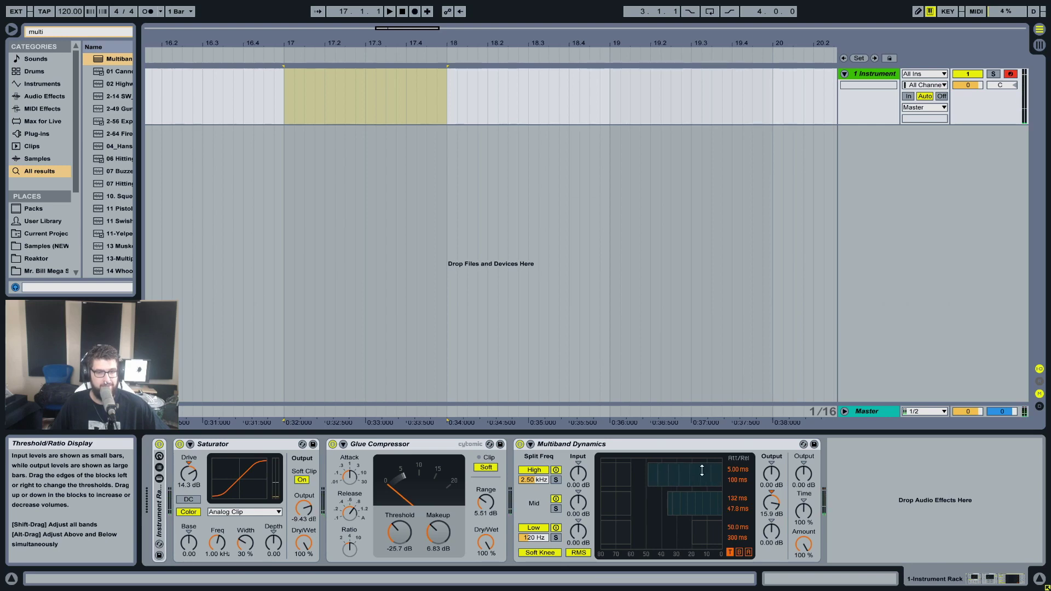
Compress the high band with a 3.48 ms release and 9.23 dB output gain, and set the mid band's output gain to 13.7 dB
{"action": "left_click_drag", "start_coordinate": [771, 474], "coordinate": [777, 499]}
{"action": "left_click", "coordinate": [778, 498]}
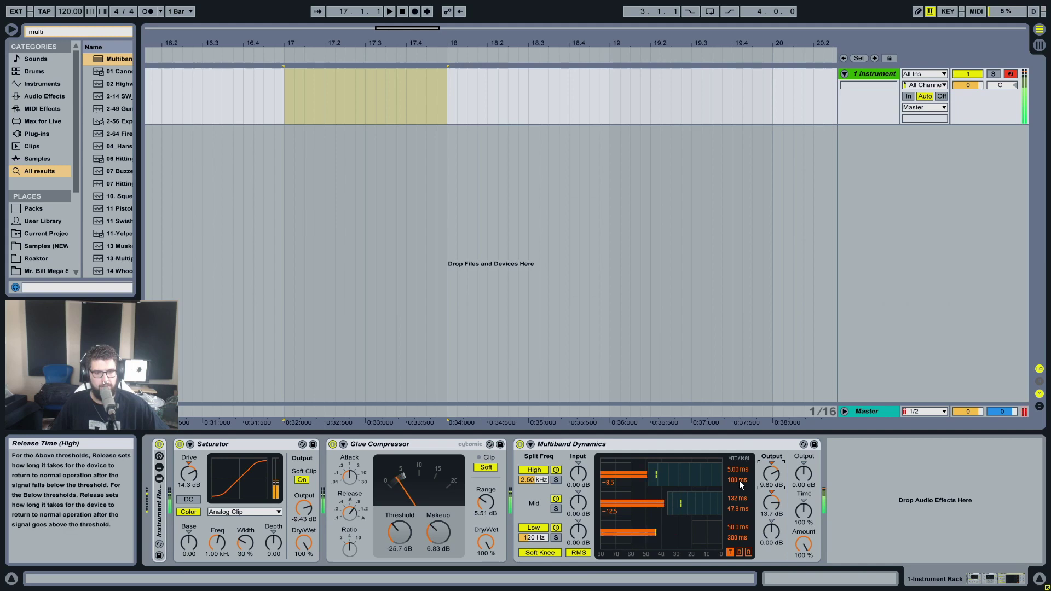
{"action": "mouse_move", "coordinate": [737, 480]}
{"action": "left_mouse_down"}
{"action": "mouse_move", "coordinate": [736, 493]}
{"action": "mouse_move", "coordinate": [739, 473]}
{"action": "left_mouse_up"}
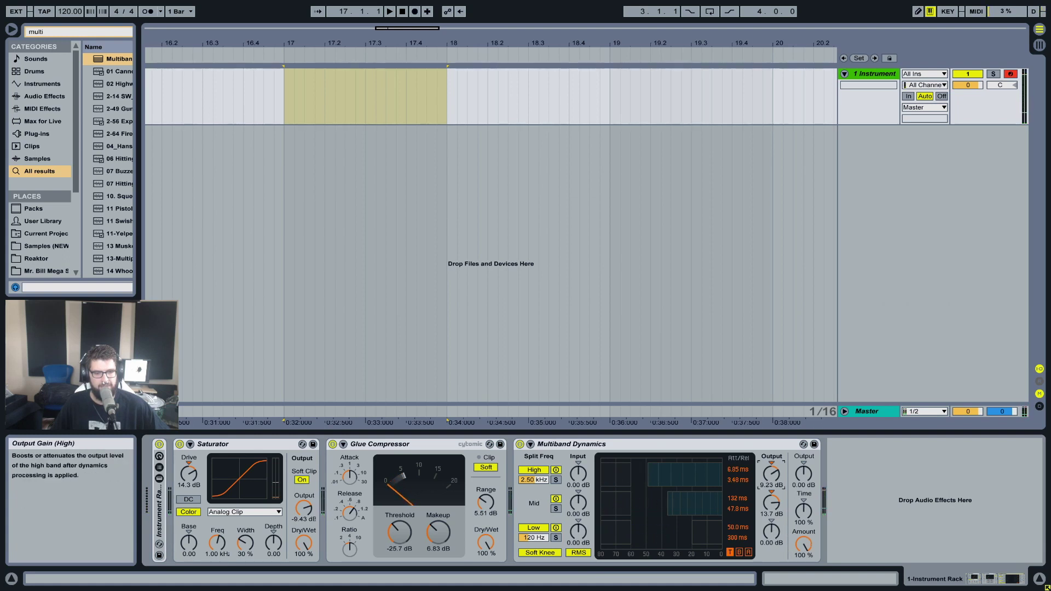
Compare Multiband Dynamics at 0% amount, then set the amount to 58%, the high band's attack to 121 ms and its output gain to 8.85 dB
{"action": "left_click_drag", "start_coordinate": [803, 543], "coordinate": [803, 580]}
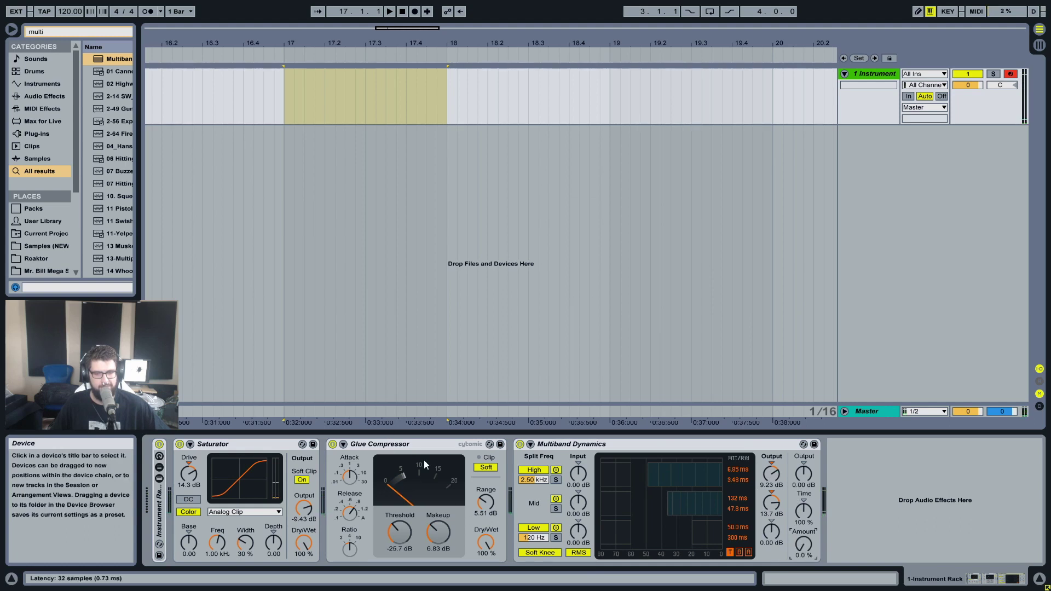
{"action": "left_click_drag", "start_coordinate": [796, 544], "coordinate": [796, 500]}
{"action": "left_click_drag", "start_coordinate": [803, 543], "coordinate": [803, 538]}
{"action": "left_click_drag", "start_coordinate": [771, 473], "coordinate": [737, 446]}
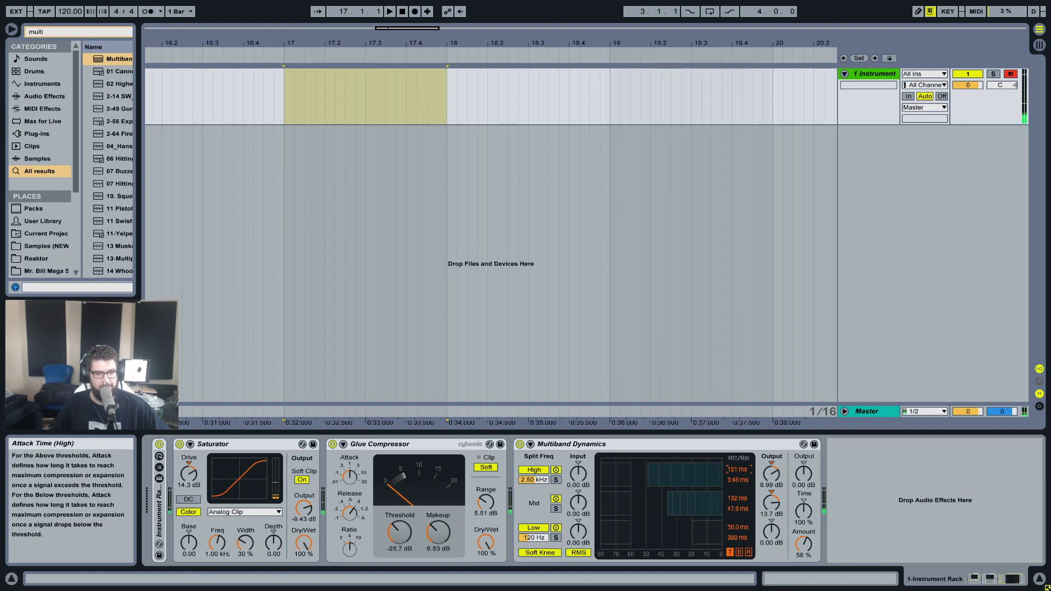
{"action": "left_click_drag", "start_coordinate": [769, 476], "coordinate": [768, 477]}
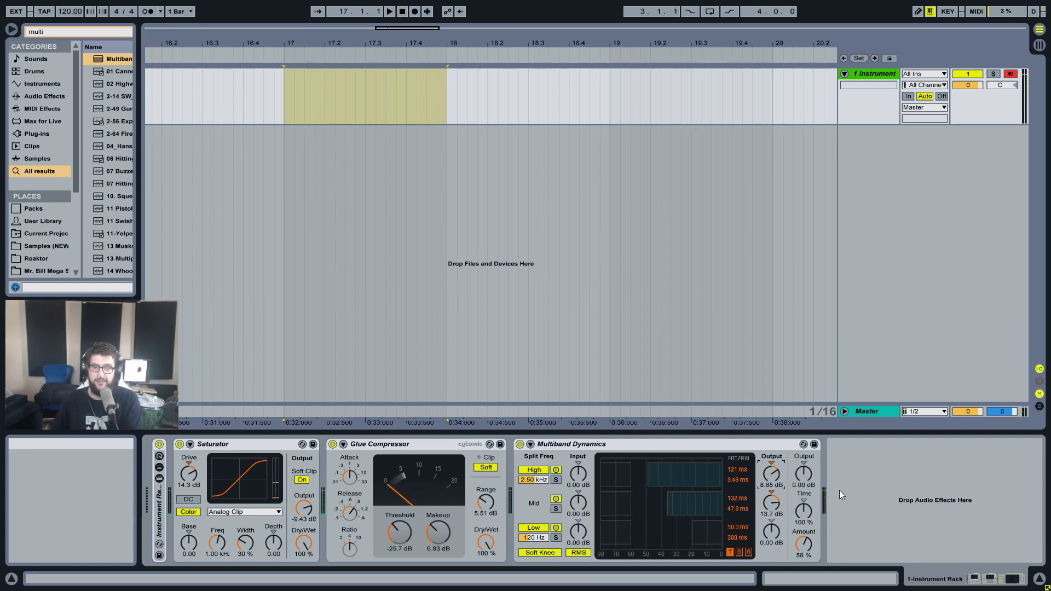
Add a Vocoder after Multiband Dynamics and choose Noise as its carrier
{"action": "key", "text": "ctrl+f"}
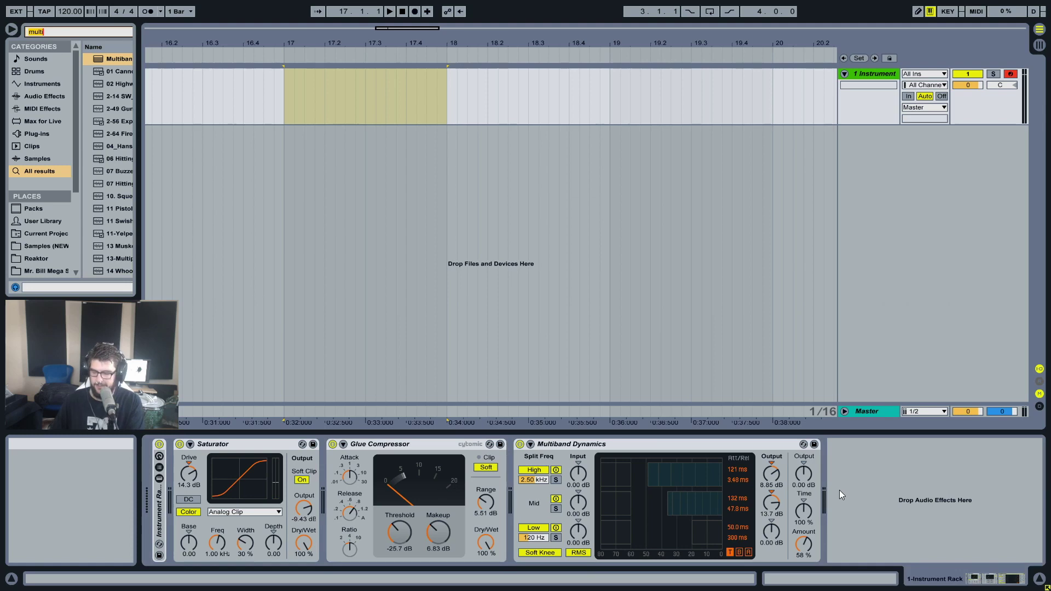
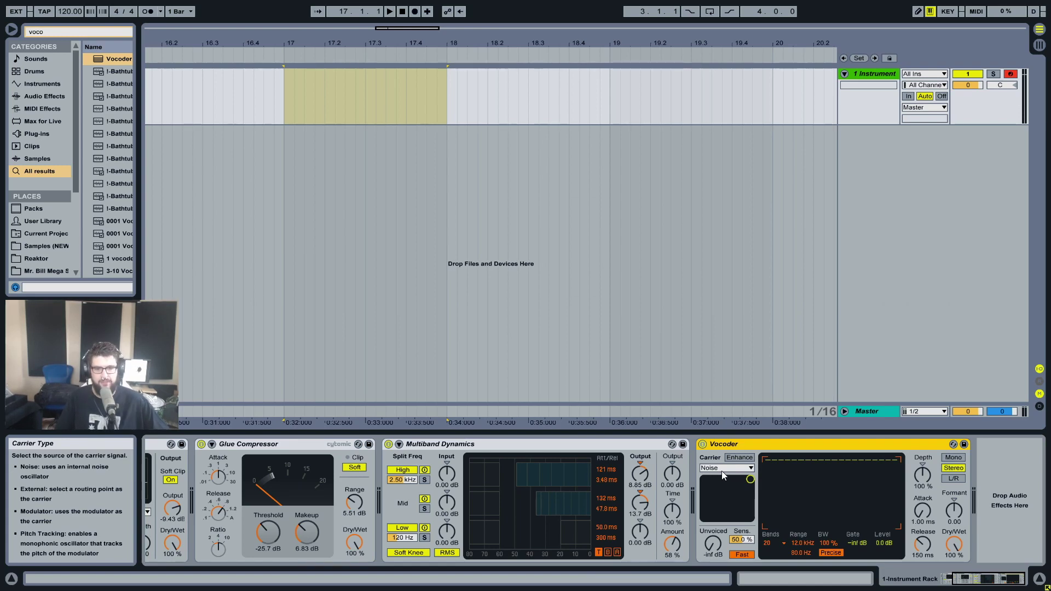
{"action": "left_click", "coordinate": [734, 468]}
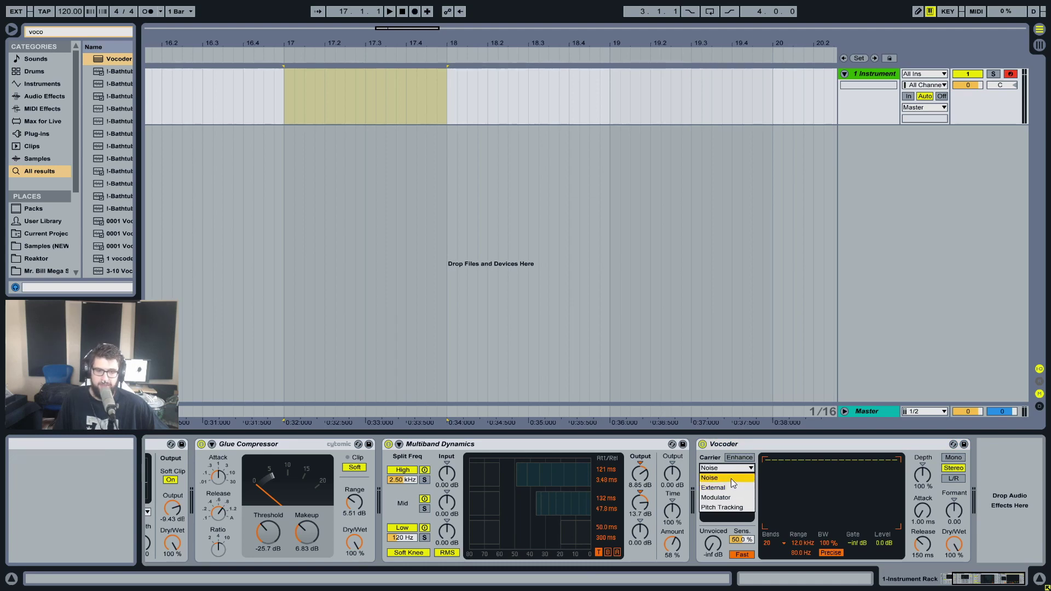
{"action": "left_click", "coordinate": [732, 478]}
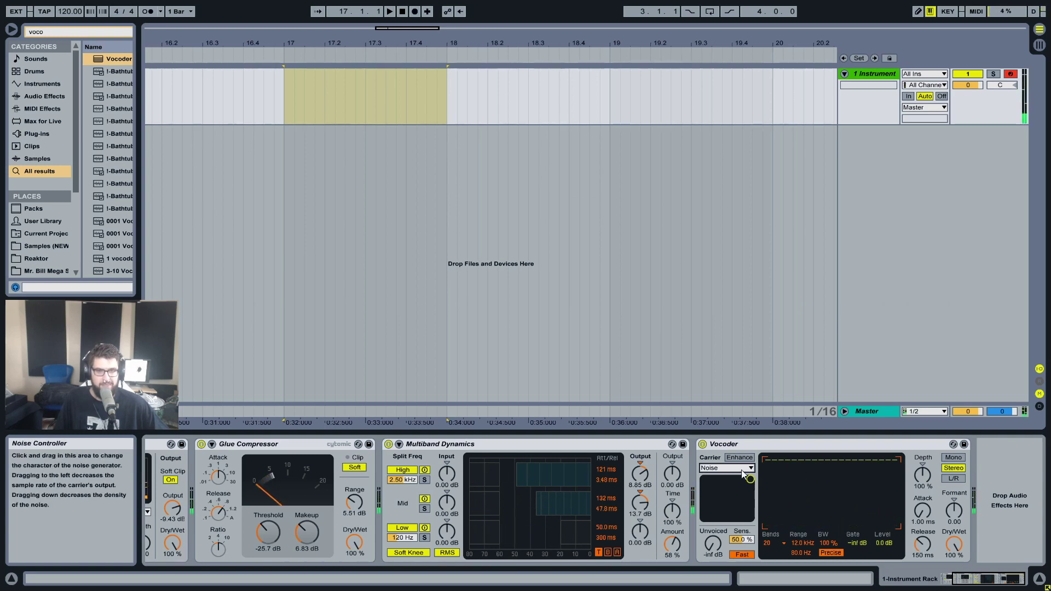
Set the Vocoder's depth to 103%, release to 112 ms, formant to -2.40 and upper range limit to 18.0 kHz
{"action": "left_click_drag", "start_coordinate": [979, 578], "coordinate": [756, 504]}
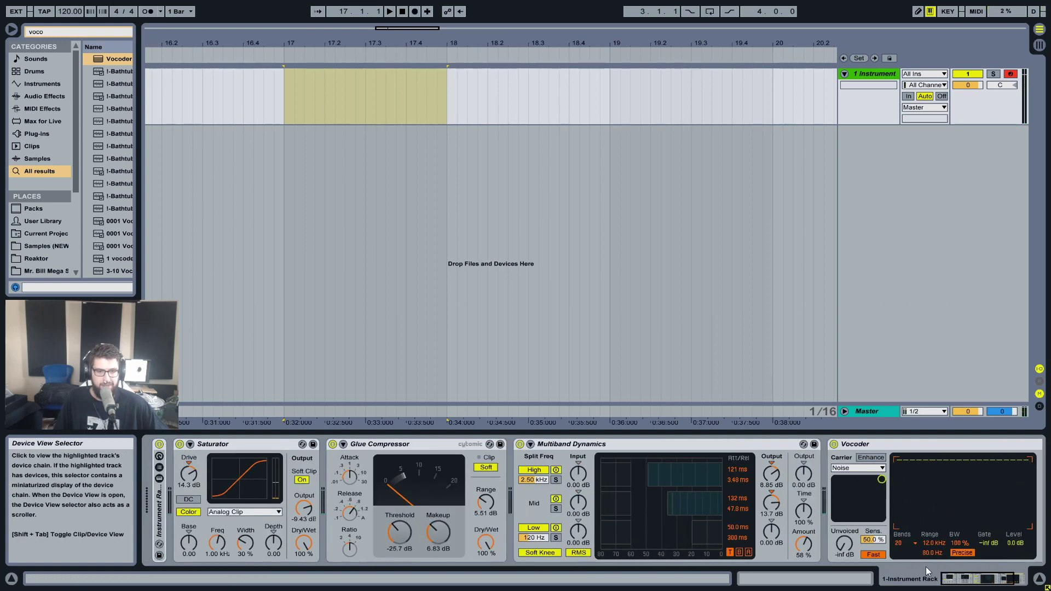
{"action": "scroll", "coordinate": [917, 564], "scroll_direction": "down", "scroll_amount": 3}
{"action": "left_click_drag", "start_coordinate": [920, 541], "coordinate": [919, 522]}
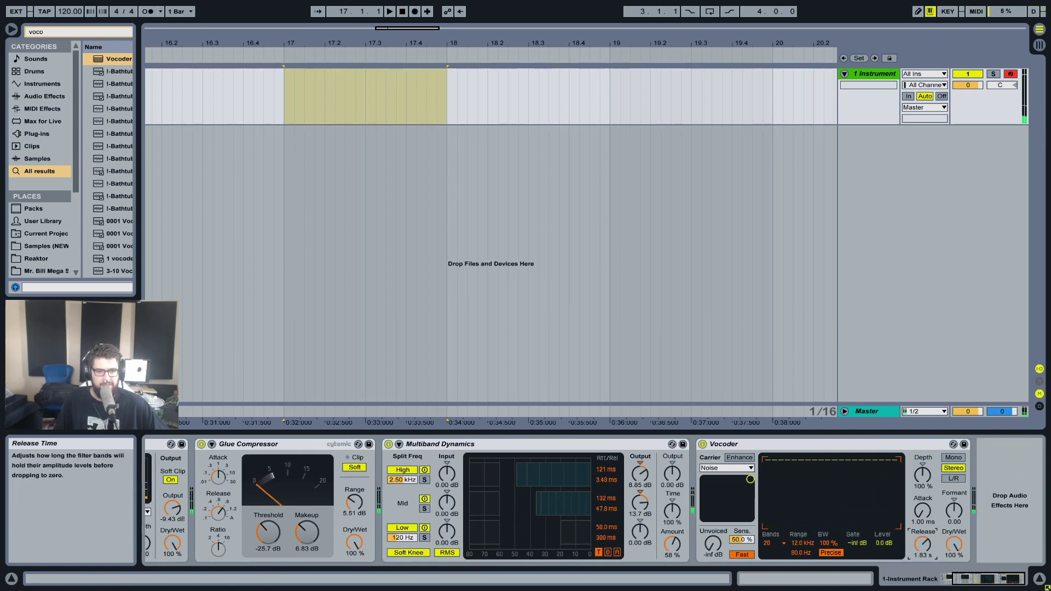
{"action": "left_click_drag", "start_coordinate": [922, 543], "coordinate": [922, 578]}
{"action": "left_click_drag", "start_coordinate": [954, 511], "coordinate": [954, 491]}
{"action": "left_click_drag", "start_coordinate": [922, 475], "coordinate": [922, 472]}
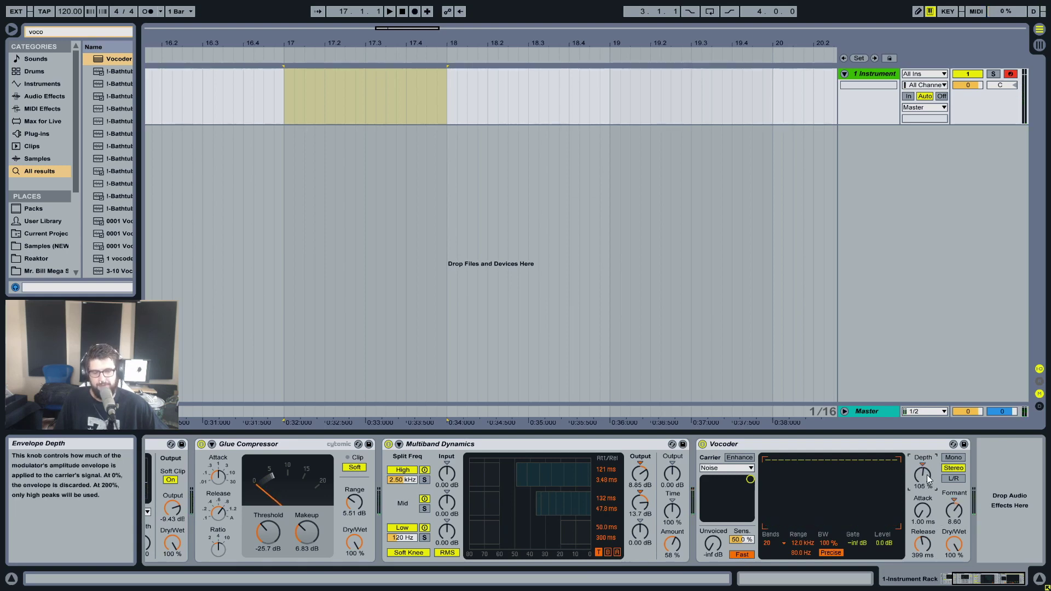
{"action": "left_click_drag", "start_coordinate": [953, 510], "coordinate": [923, 486]}
{"action": "left_click_drag", "start_coordinate": [923, 544], "coordinate": [923, 557]}
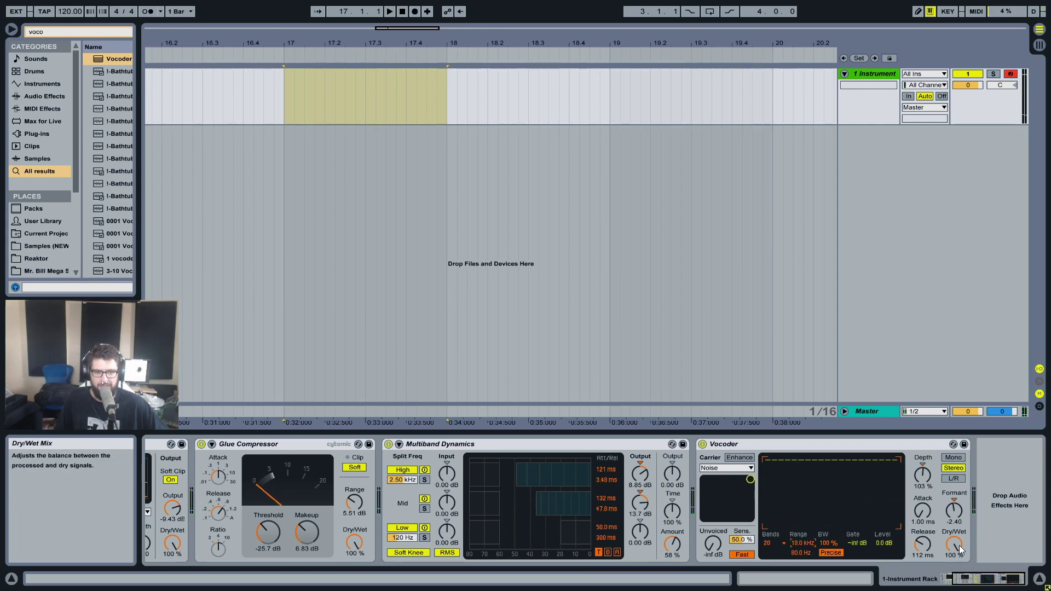
Set the Vocoder's release to 127 ms, try a 16.0% dry/wet mix, then restore 100% and shift the formant to -10.8
{"action": "left_click_drag", "start_coordinate": [953, 551], "coordinate": [953, 541]}
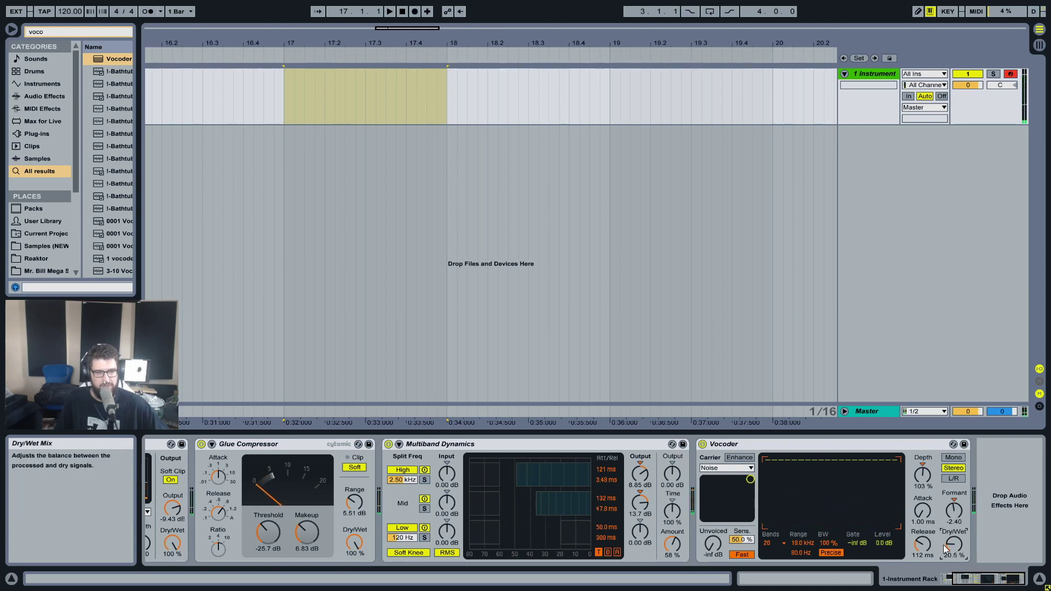
{"action": "left_click_drag", "start_coordinate": [922, 543], "coordinate": [954, 554]}
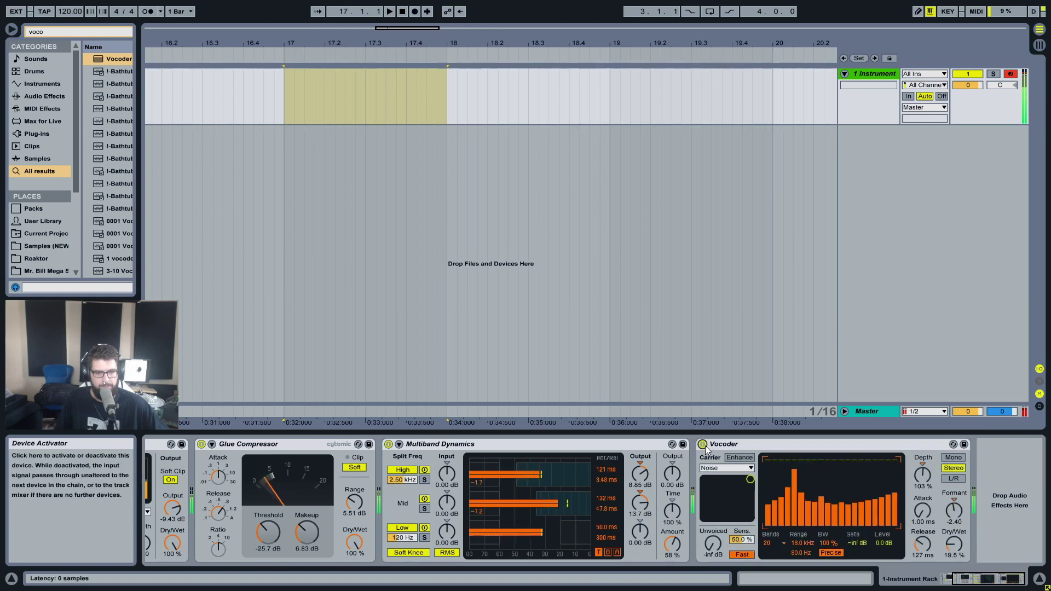
{"action": "left_click", "coordinate": [954, 543]}
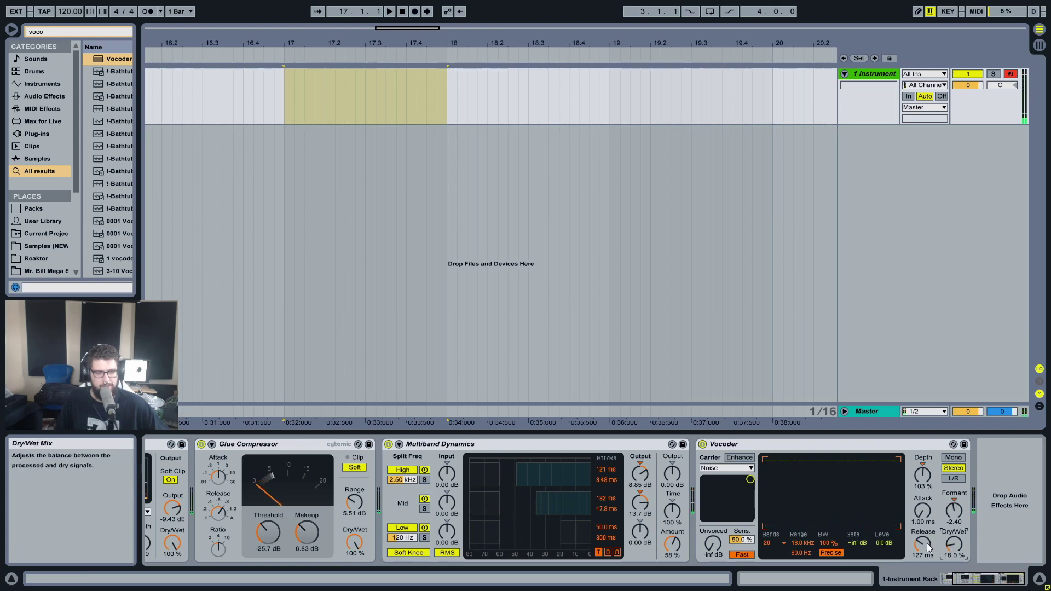
{"action": "mouse_move", "coordinate": [954, 510]}
{"action": "left_mouse_down"}
{"action": "mouse_move", "coordinate": [953, 525]}
{"action": "mouse_move", "coordinate": [953, 515]}
{"action": "left_mouse_up"}
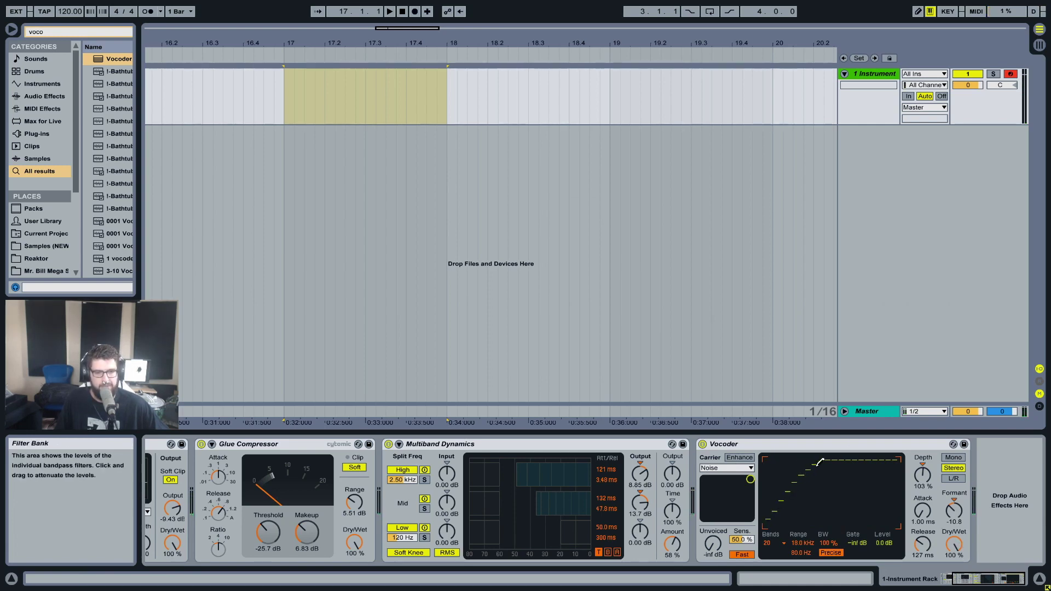
Try attenuating the low bands in the Vocoder's filter bank and switching it to 40 bands
{"action": "mouse_move", "coordinate": [841, 483]}
{"action": "left_mouse_down"}
{"action": "mouse_move", "coordinate": [870, 454]}
{"action": "mouse_move", "coordinate": [756, 454]}
{"action": "mouse_move", "coordinate": [858, 450]}
{"action": "left_mouse_up"}
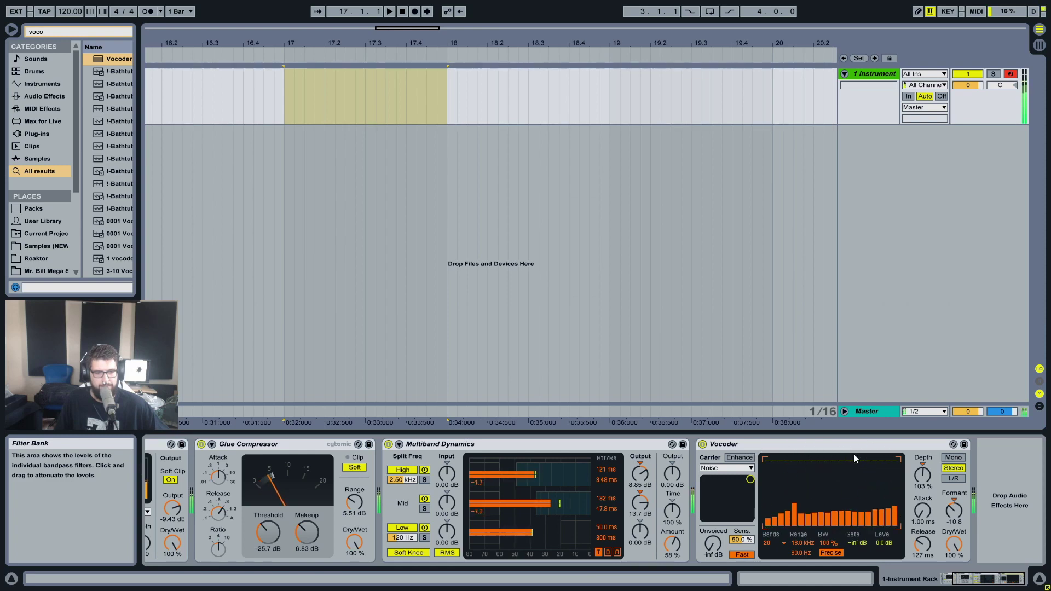
{"action": "left_click_drag", "start_coordinate": [790, 461], "coordinate": [789, 463]}
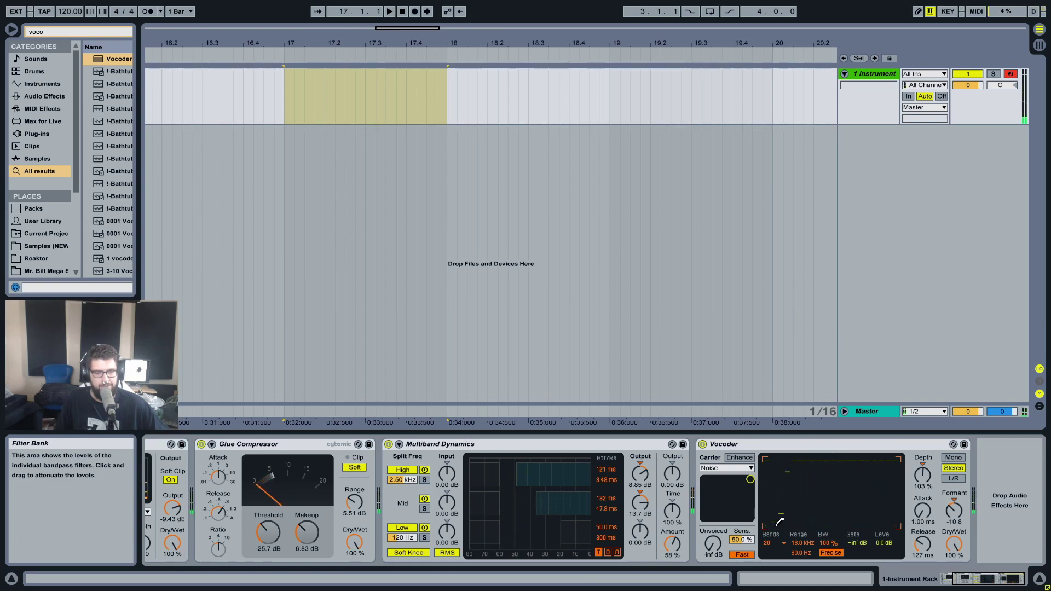
{"action": "left_click", "coordinate": [766, 542]}
{"action": "left_click", "coordinate": [773, 538]}
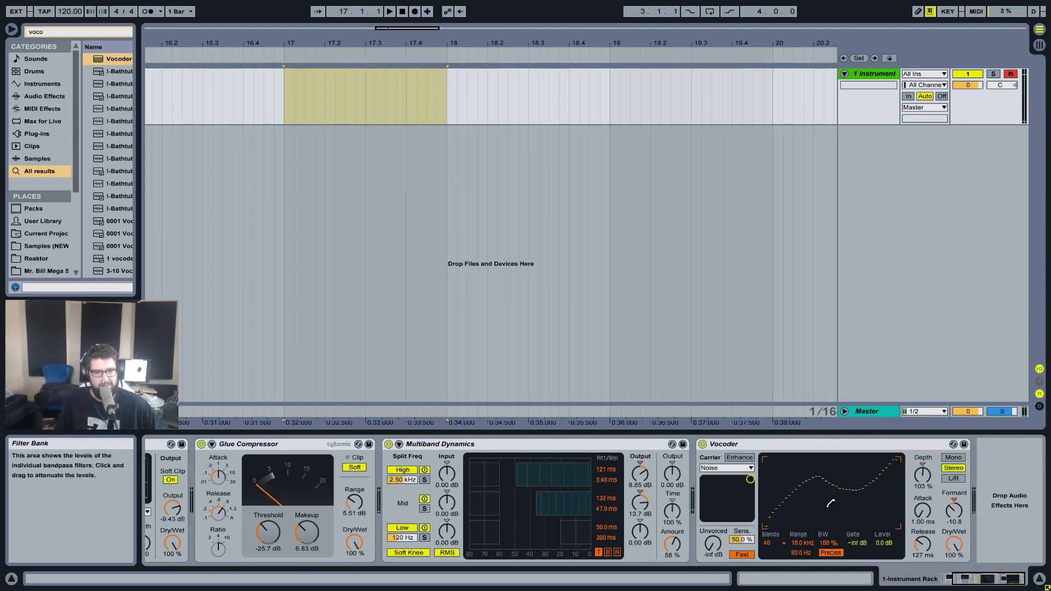
Reduce the Vocoder to 4 bands, attenuate the first and third bands, and set the dry/wet mix to 24.5%
{"action": "left_click", "coordinate": [764, 543]}
{"action": "left_click", "coordinate": [774, 449]}
{"action": "mouse_move", "coordinate": [799, 428]}
{"action": "left_mouse_down"}
{"action": "mouse_move", "coordinate": [871, 430]}
{"action": "mouse_move", "coordinate": [777, 440]}
{"action": "left_mouse_up"}
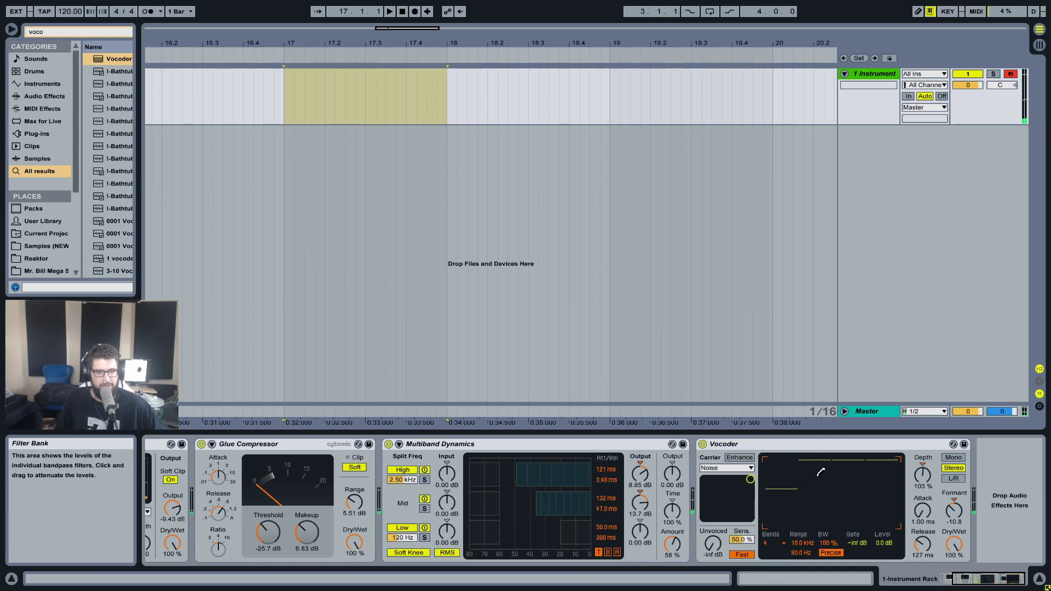
{"action": "mouse_move", "coordinate": [856, 483]}
{"action": "left_mouse_down"}
{"action": "mouse_move", "coordinate": [859, 508]}
{"action": "mouse_move", "coordinate": [860, 476]}
{"action": "left_mouse_up"}
{"action": "left_click_drag", "start_coordinate": [952, 536], "coordinate": [952, 572]}
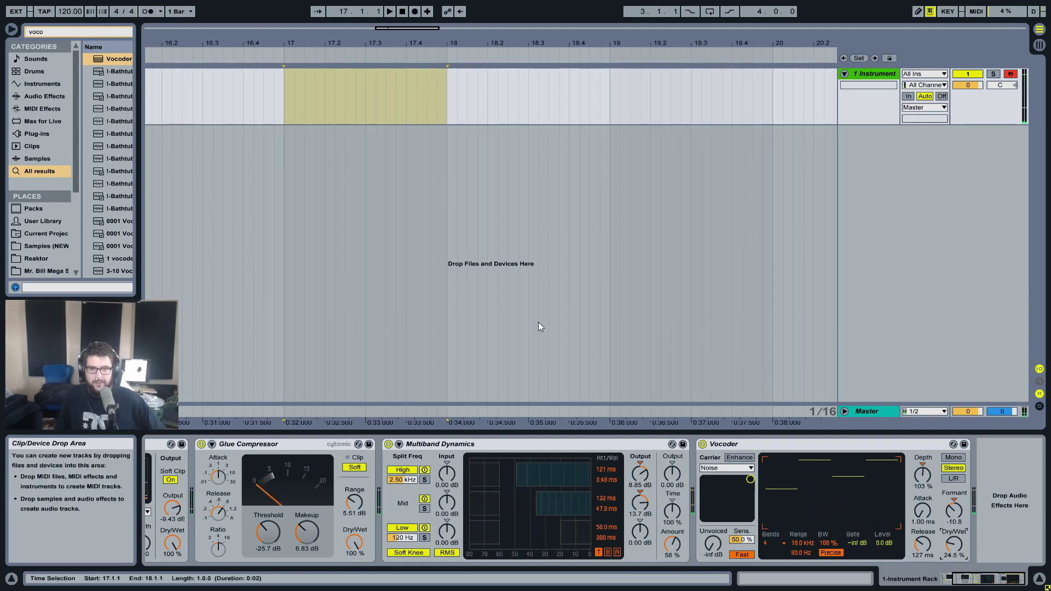
Duplicate the Glue Compressor after the Vocoder with a 3.93 dB range, then shorten the Vocoder's release and lower its dry/wet to 22.0%
{"action": "left_click_drag", "start_coordinate": [296, 443], "coordinate": [947, 478]}
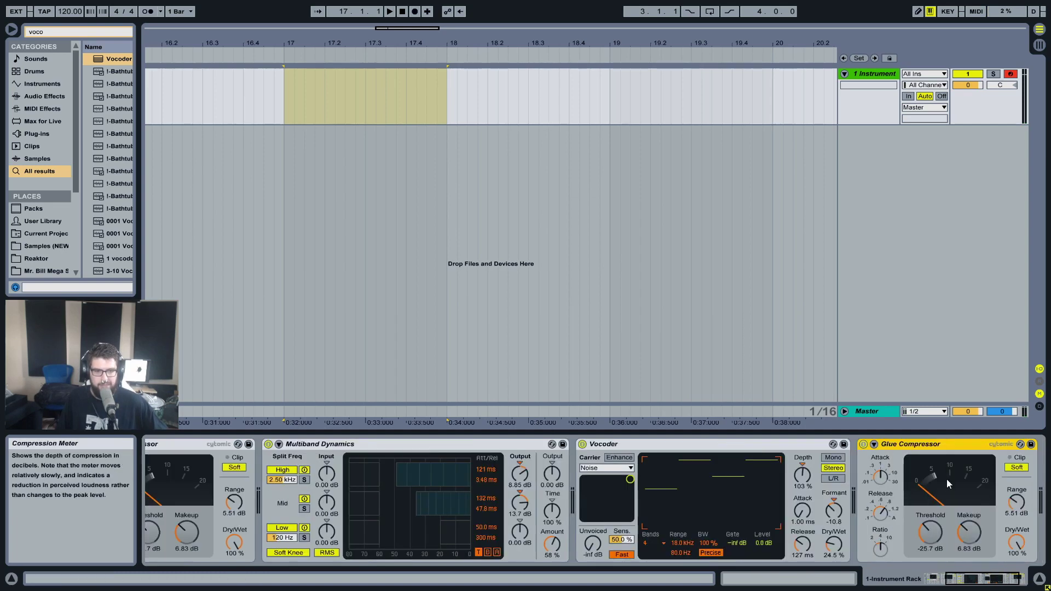
{"action": "left_click_drag", "start_coordinate": [1016, 502], "coordinate": [1016, 515]}
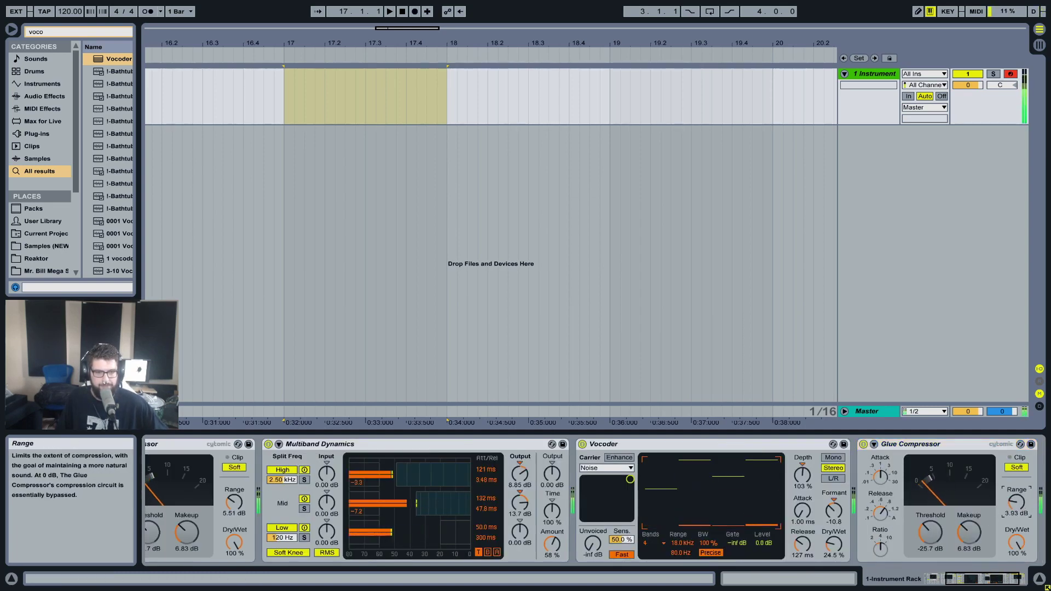
{"action": "left_click", "coordinate": [1017, 578]}
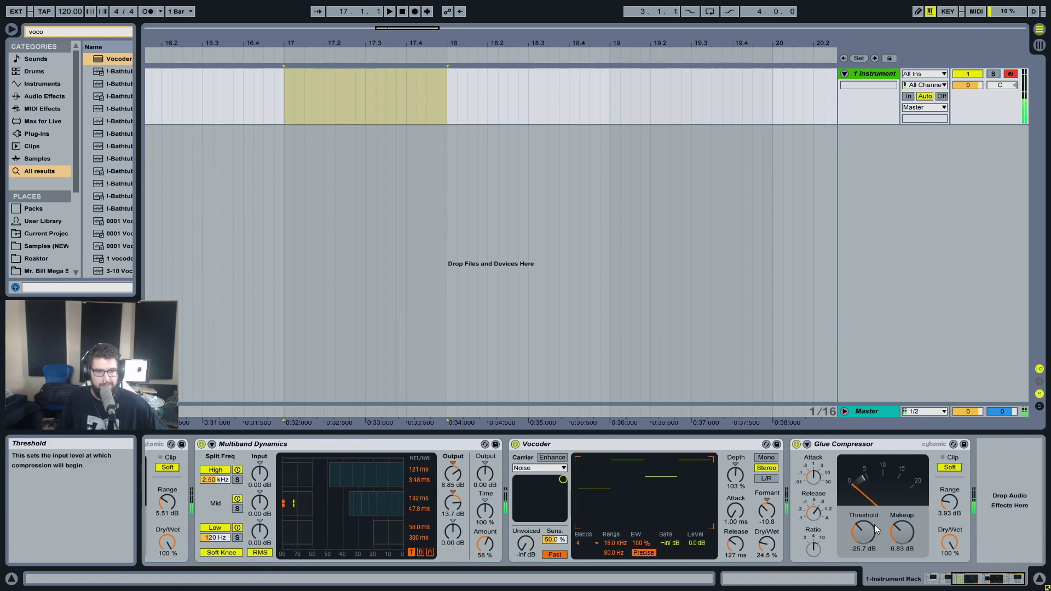
{"action": "left_click_drag", "start_coordinate": [732, 547], "coordinate": [765, 547]}
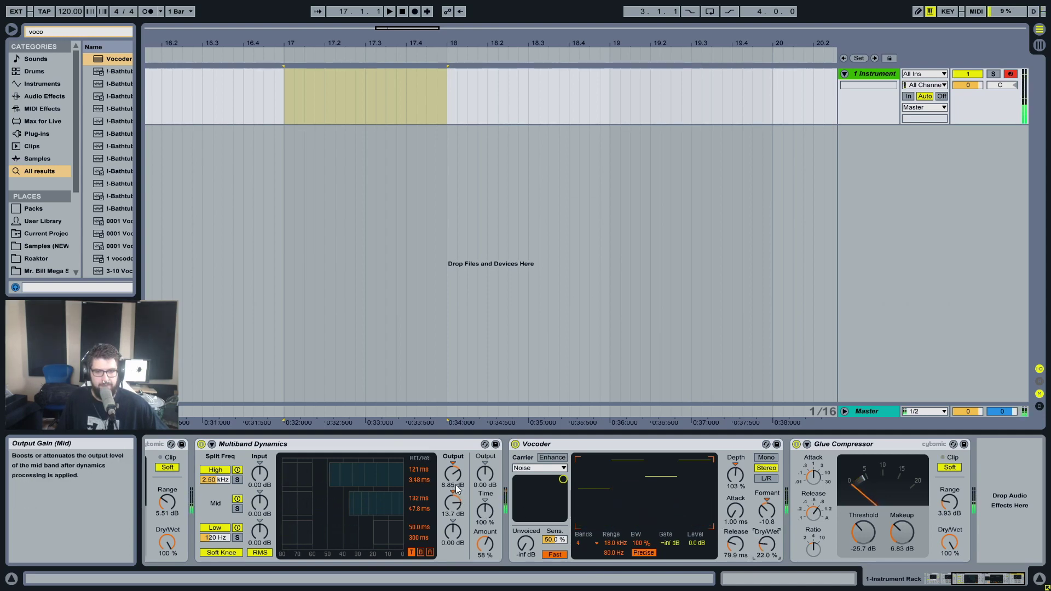
Lower the Multiband Dynamics high-band output to 7.34 dB and raise the last Glue Compressor's makeup to 7.19 dB
{"action": "left_click_drag", "start_coordinate": [453, 474], "coordinate": [453, 479]}
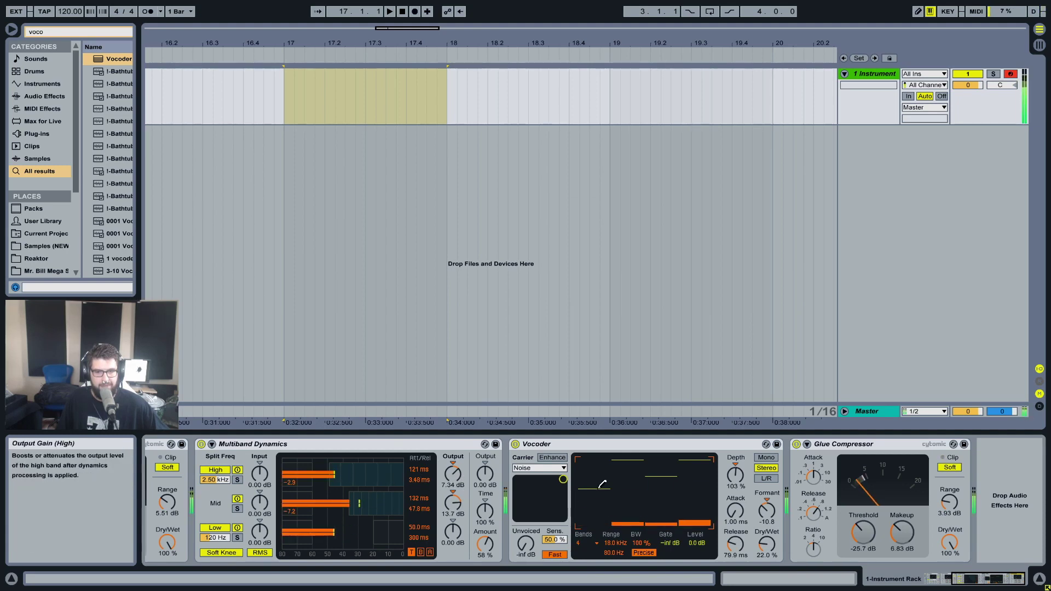
{"action": "left_click_drag", "start_coordinate": [904, 534], "coordinate": [904, 531]}
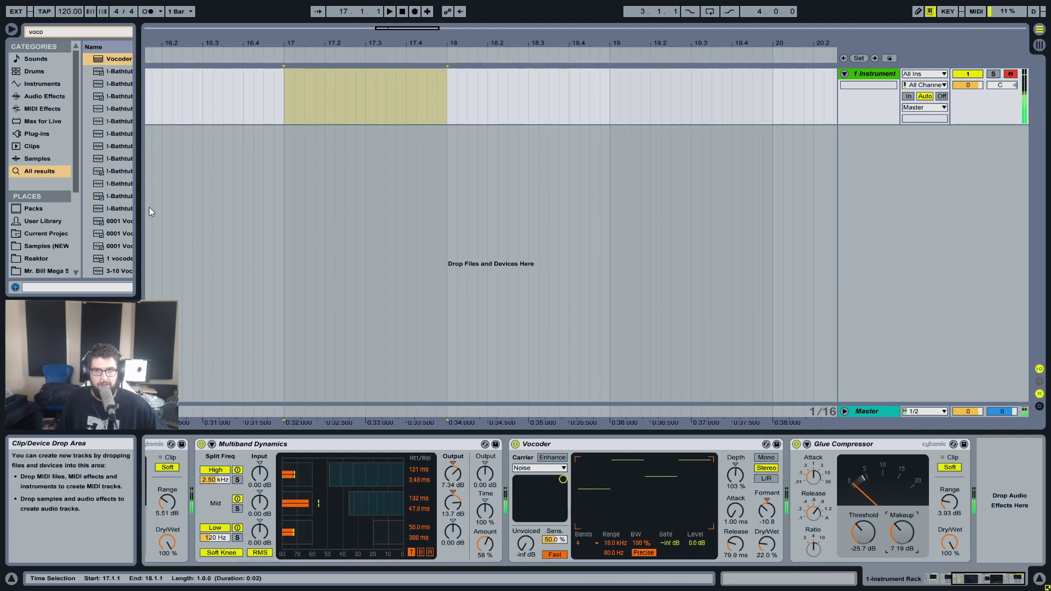
Find the Corpus device by searching for "corp" and add it after the last Glue Compressor
{"action": "key", "text": "ctrl+f"}
{"action": "type", "text": "f"}
{"action": "key", "text": "BackSpace"}
{"action": "type", "text": "corp"}
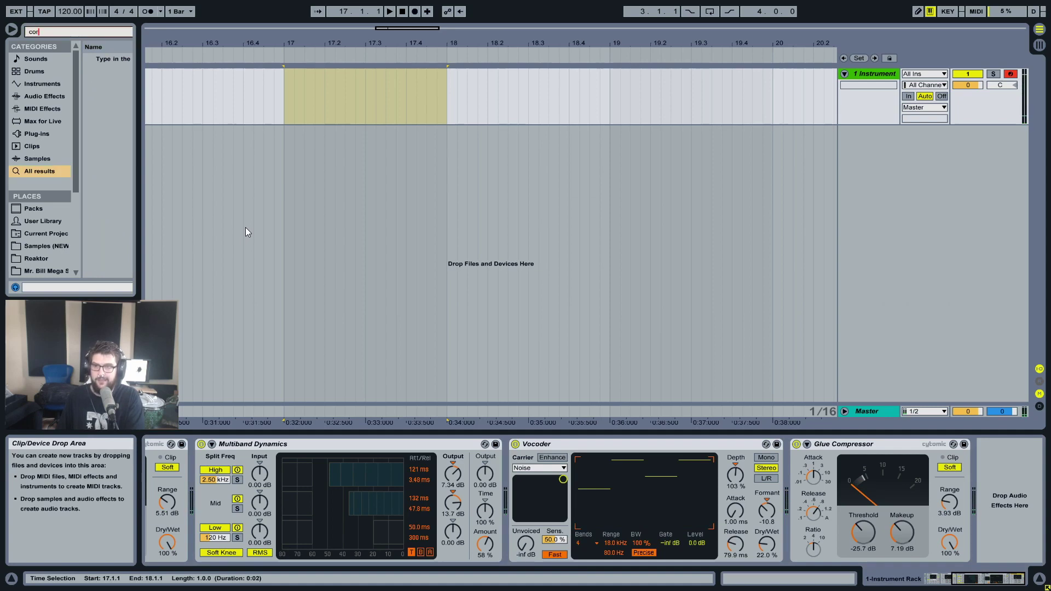
{"action": "double_click", "coordinate": [98, 58]}
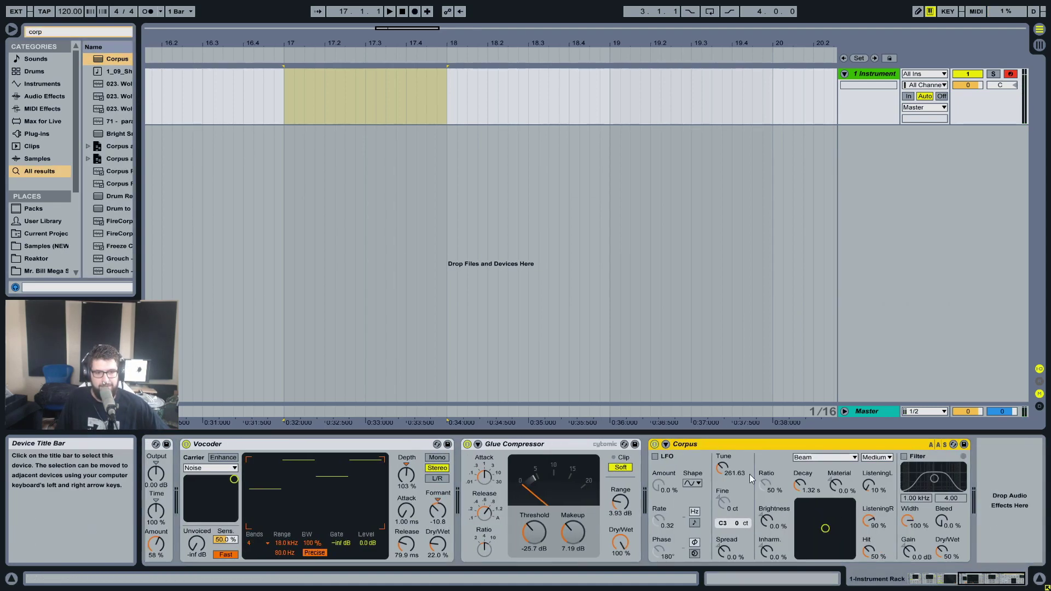
Set the Corpus resonator to Membrane with 214 ms decay, 30% brightness, 27% inharmonics and a 185 Hz tune
{"action": "left_click", "coordinate": [808, 457]}
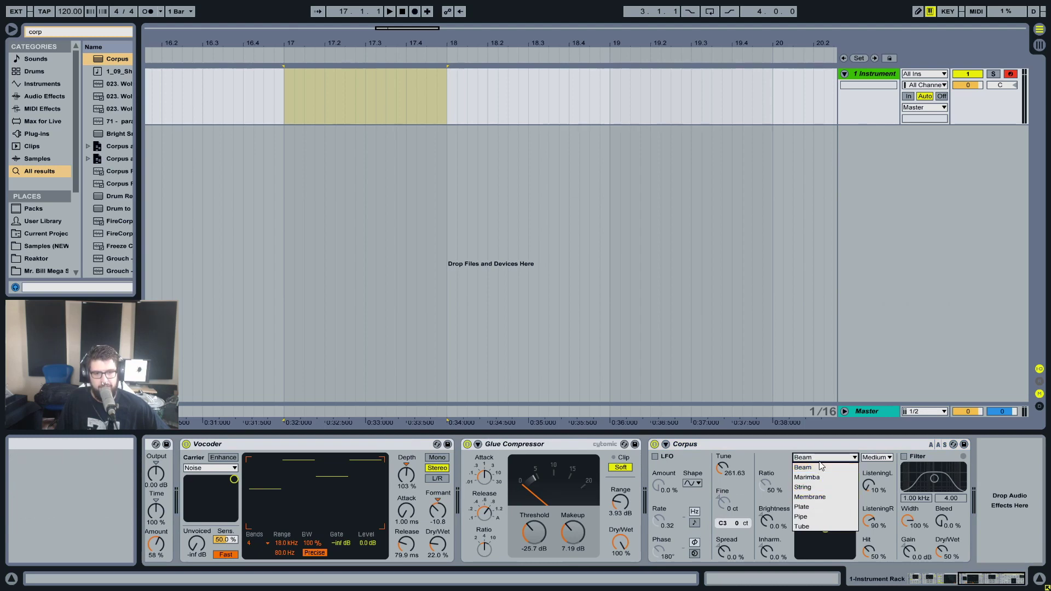
{"action": "left_click", "coordinate": [816, 458]}
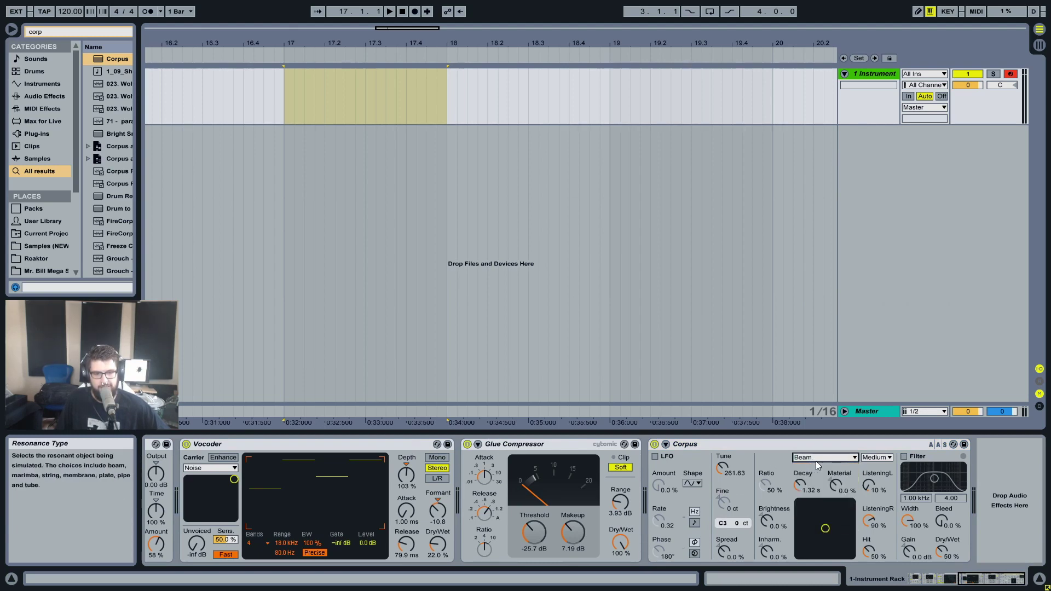
{"action": "left_click", "coordinate": [815, 461]}
{"action": "left_click", "coordinate": [820, 496]}
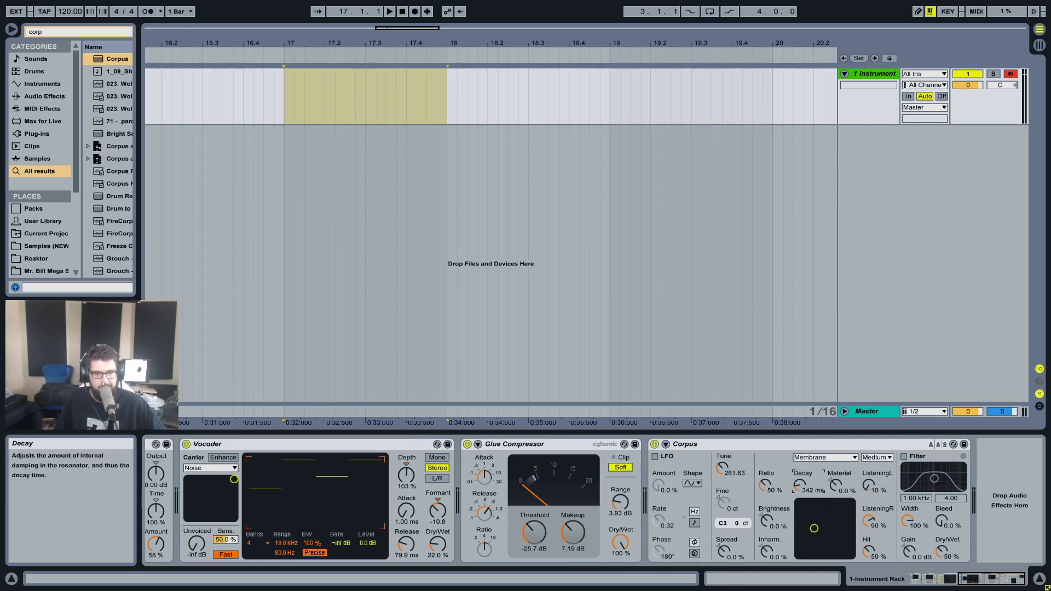
{"action": "left_click_drag", "start_coordinate": [799, 485], "coordinate": [800, 487]}
{"action": "left_click_drag", "start_coordinate": [766, 521], "coordinate": [767, 513]}
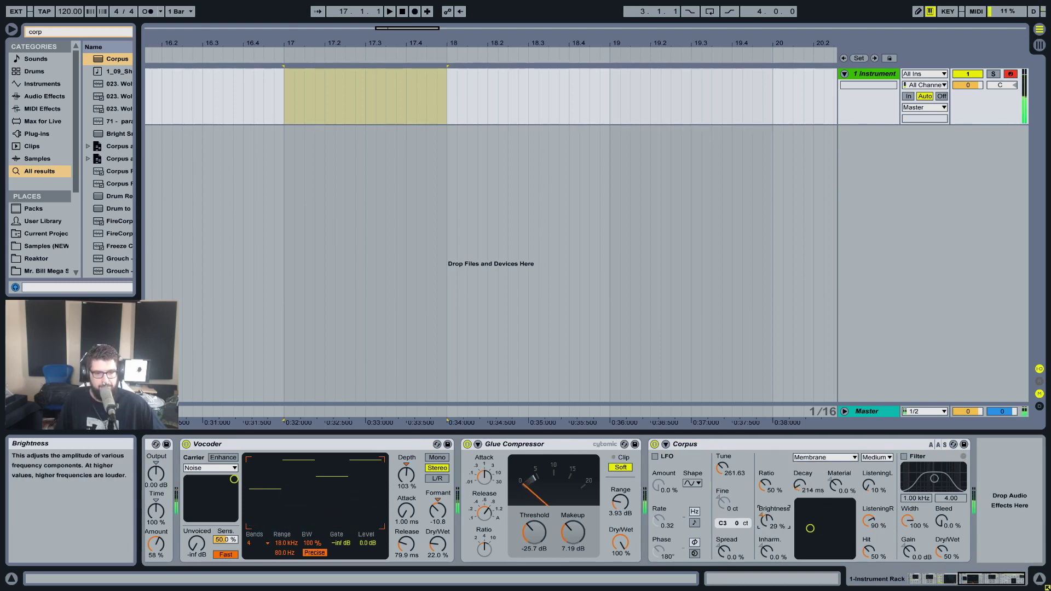
{"action": "left_click_drag", "start_coordinate": [735, 474], "coordinate": [728, 469]}
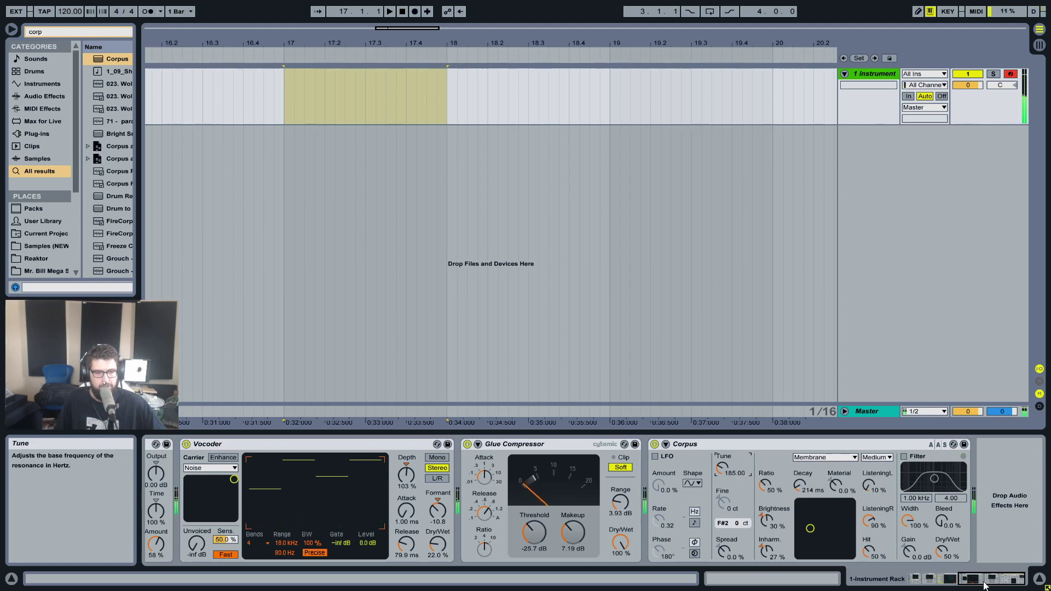
Check the Donk chain's Operator frequency and match the Corpus tune to it at 235 Hz
{"action": "scroll", "coordinate": [166, 487], "scroll_direction": "up", "scroll_amount": 5}
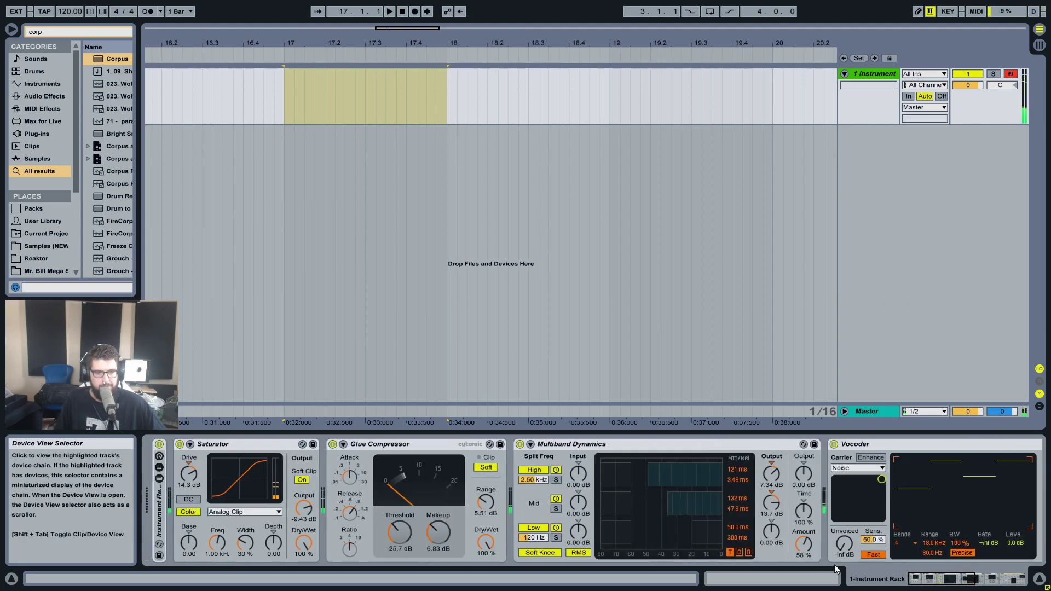
{"action": "double_click", "coordinate": [160, 499]}
{"action": "left_click", "coordinate": [218, 477]}
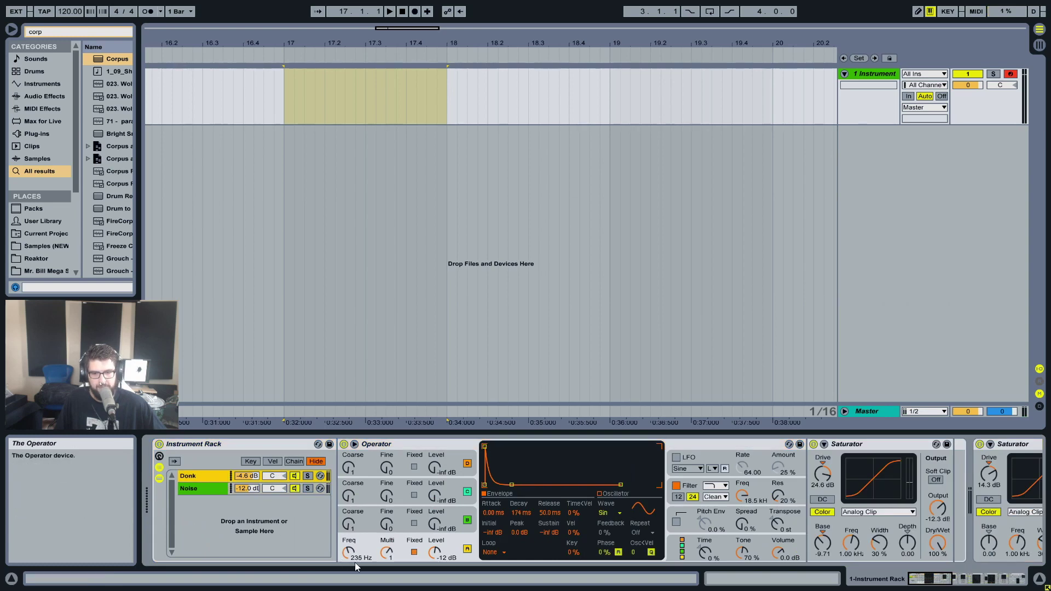
{"action": "left_click_drag", "start_coordinate": [947, 579], "coordinate": [1020, 579]}
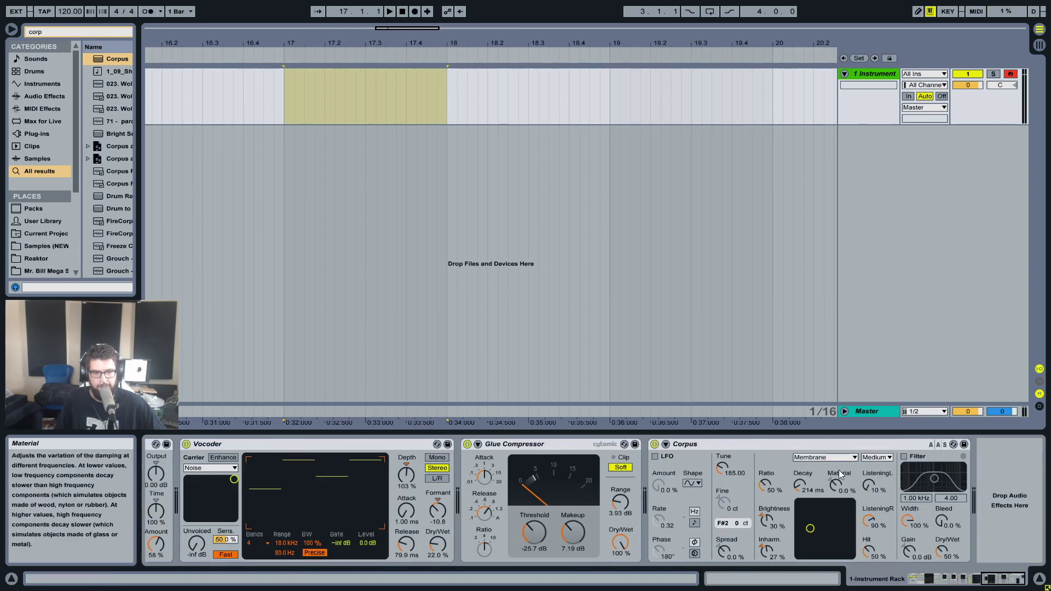
{"action": "left_click", "coordinate": [724, 469]}
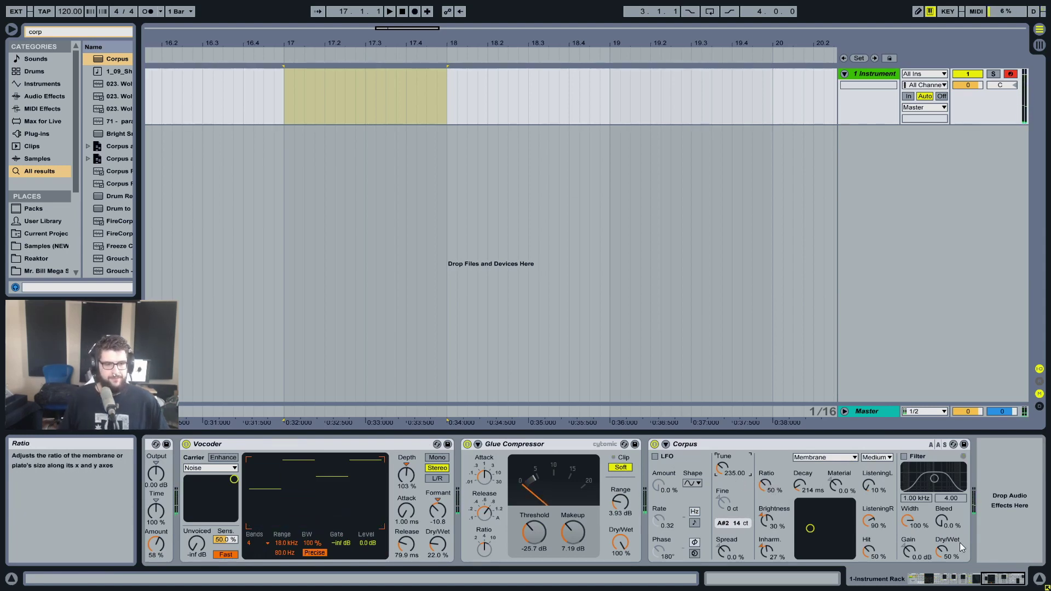
Set the Corpus decay to 606 ms, material to 100%, brightness to 29%, inharmonics to 37% and ratio to 26%
{"action": "mouse_move", "coordinate": [808, 494]}
{"action": "left_mouse_down"}
{"action": "mouse_move", "coordinate": [830, 484]}
{"action": "mouse_move", "coordinate": [831, 462]}
{"action": "mouse_move", "coordinate": [814, 485]}
{"action": "mouse_move", "coordinate": [800, 483]}
{"action": "left_mouse_up"}
{"action": "left_click_drag", "start_coordinate": [765, 521], "coordinate": [766, 539]}
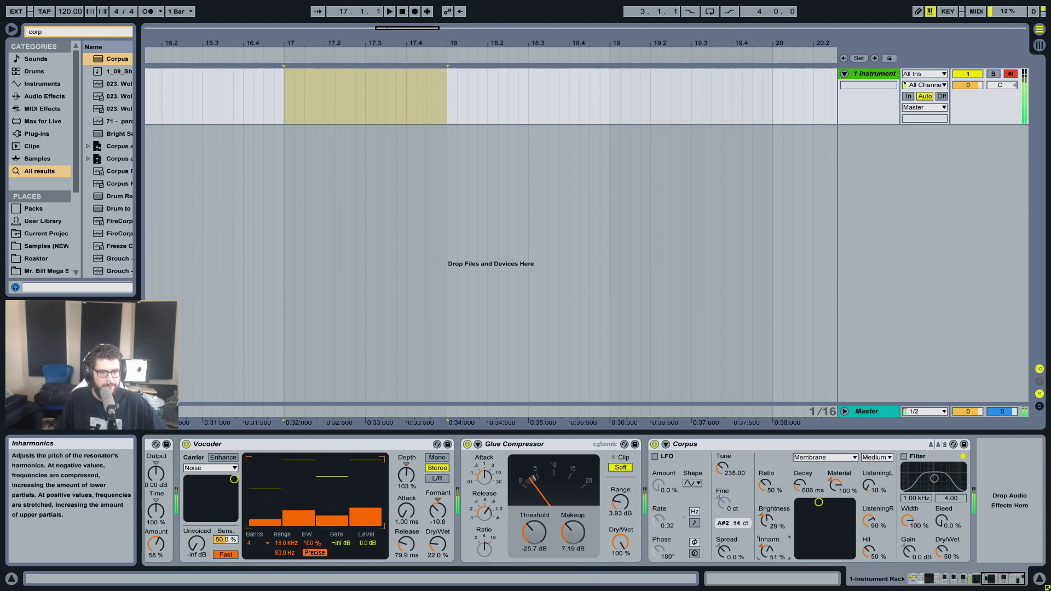
{"action": "left_click_drag", "start_coordinate": [764, 485], "coordinate": [764, 480]}
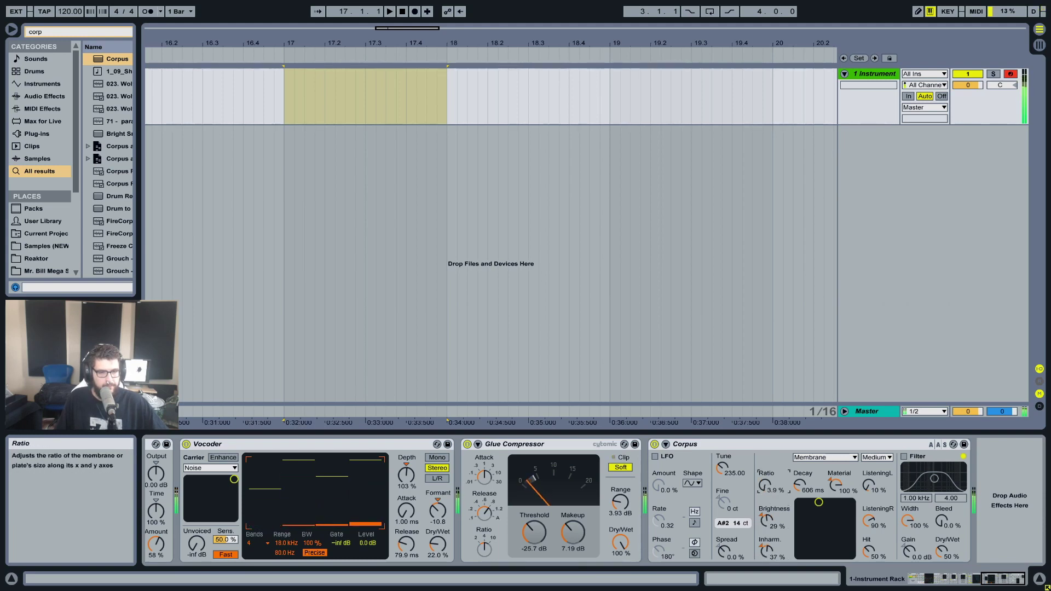
Try the Corpus filter at 2.42 kHz with a 5.39 bandwidth, switch it off, and set the resonator quality to Full
{"action": "left_click_drag", "start_coordinate": [943, 551], "coordinate": [942, 525]}
{"action": "left_click", "coordinate": [903, 456]}
{"action": "left_click_drag", "start_coordinate": [926, 469], "coordinate": [934, 466]}
{"action": "left_click", "coordinate": [904, 455]}
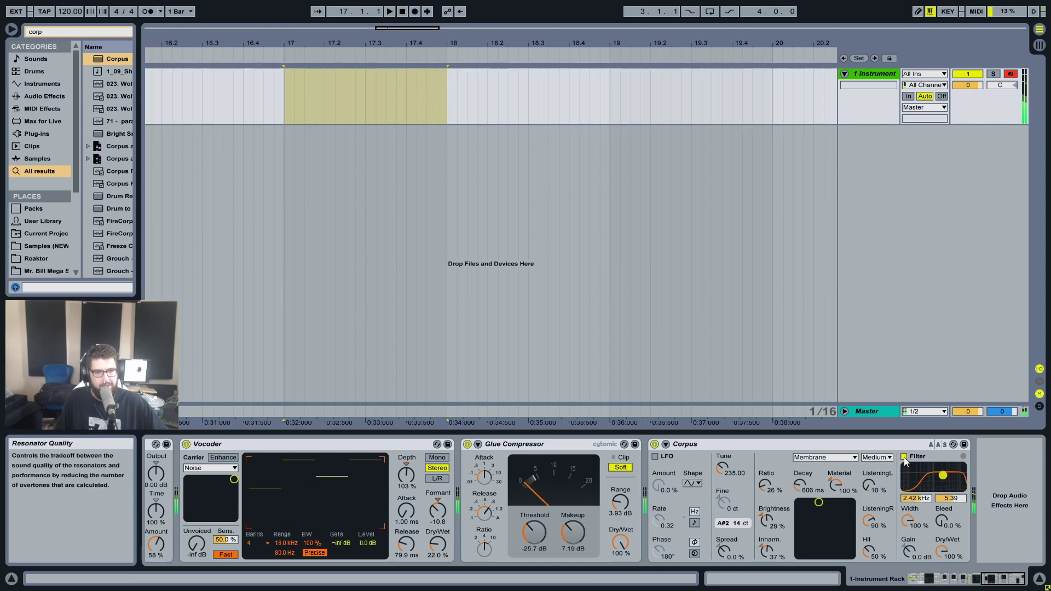
{"action": "left_click", "coordinate": [887, 458]}
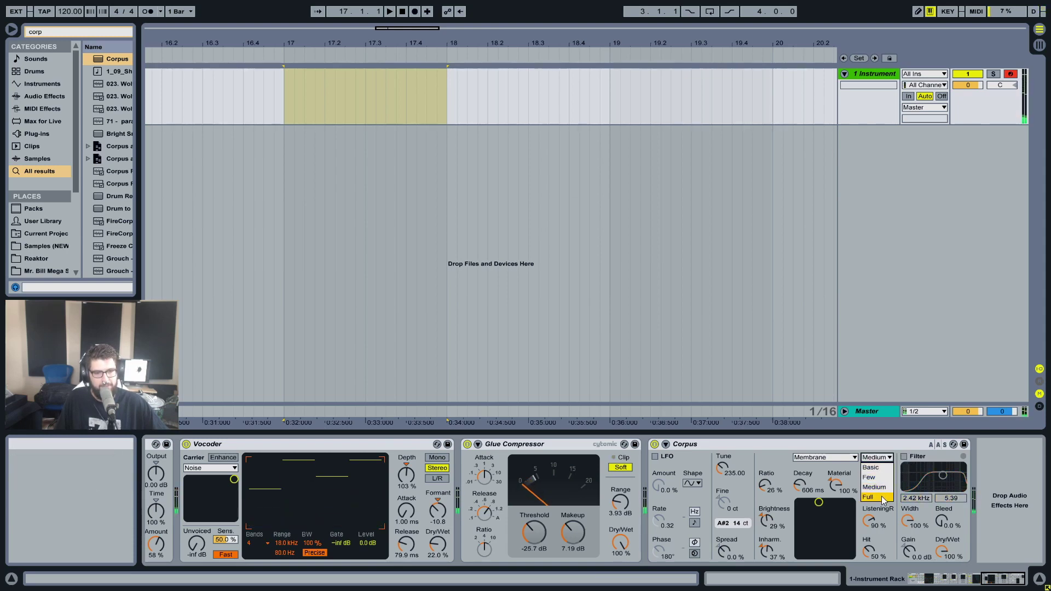
{"action": "left_click", "coordinate": [881, 497]}
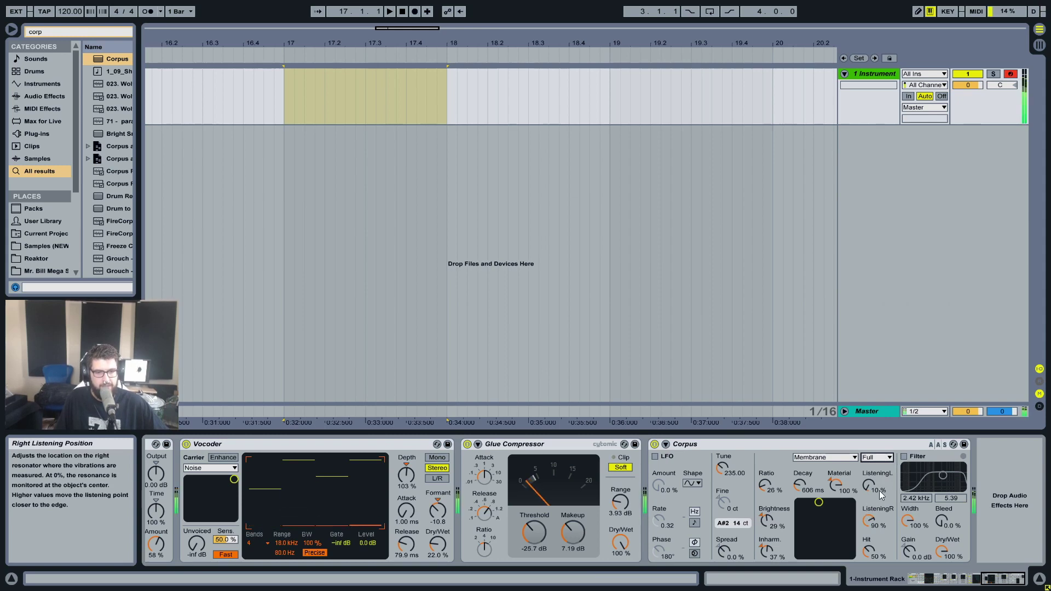
Set the Corpus ratio to 35%, brightness to 60%, spread to 40%, inharmonics to 76%, decay to 1.26 s and material to 92%
{"action": "left_click_drag", "start_coordinate": [765, 485], "coordinate": [765, 466]}
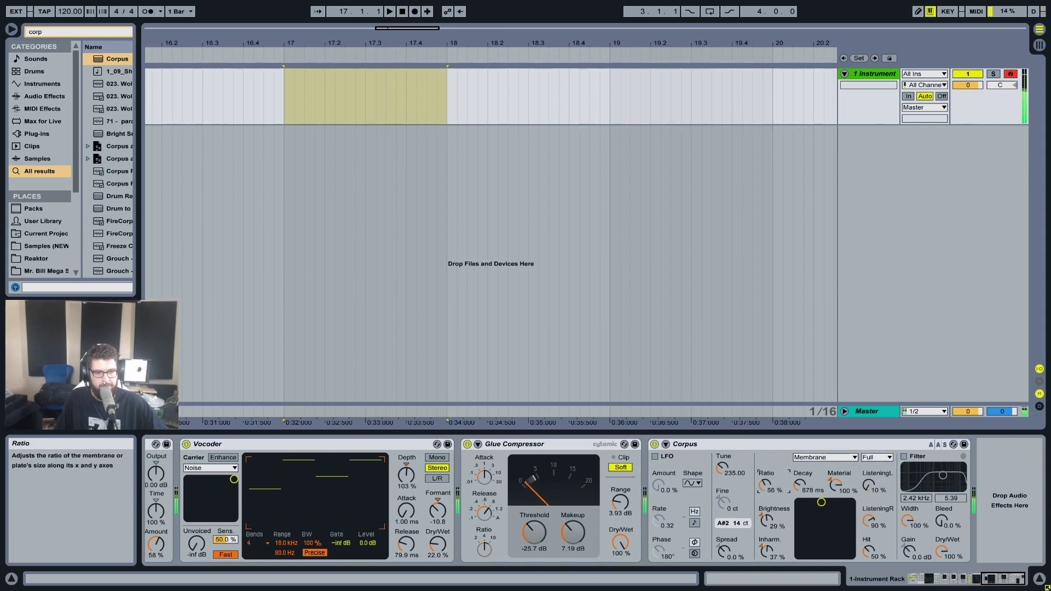
{"action": "left_click_drag", "start_coordinate": [761, 521], "coordinate": [762, 482]}
{"action": "left_click_drag", "start_coordinate": [744, 562], "coordinate": [745, 512]}
{"action": "left_click_drag", "start_coordinate": [766, 551], "coordinate": [766, 515]}
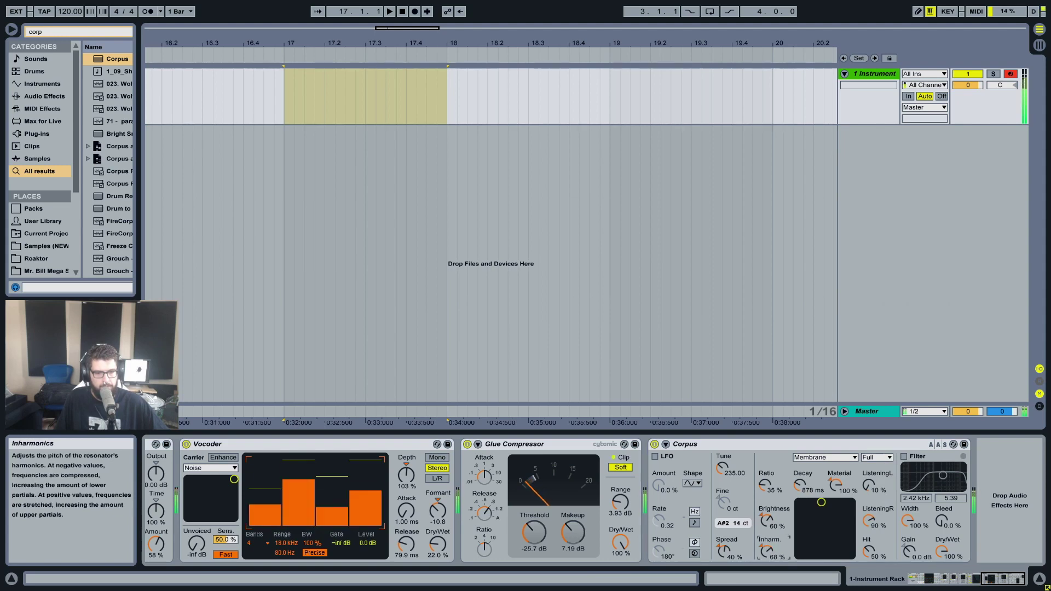
{"action": "left_click_drag", "start_coordinate": [800, 485], "coordinate": [813, 504]}
Enable the Corpus filter at 2.61 kHz with a 5.35 bandwidth, and set gain to 5.2 dB and dry/wet to 17%
{"action": "left_click", "coordinate": [904, 456]}
{"action": "left_click_drag", "start_coordinate": [930, 499], "coordinate": [933, 501]}
{"action": "left_click_drag", "start_coordinate": [908, 552], "coordinate": [941, 569]}
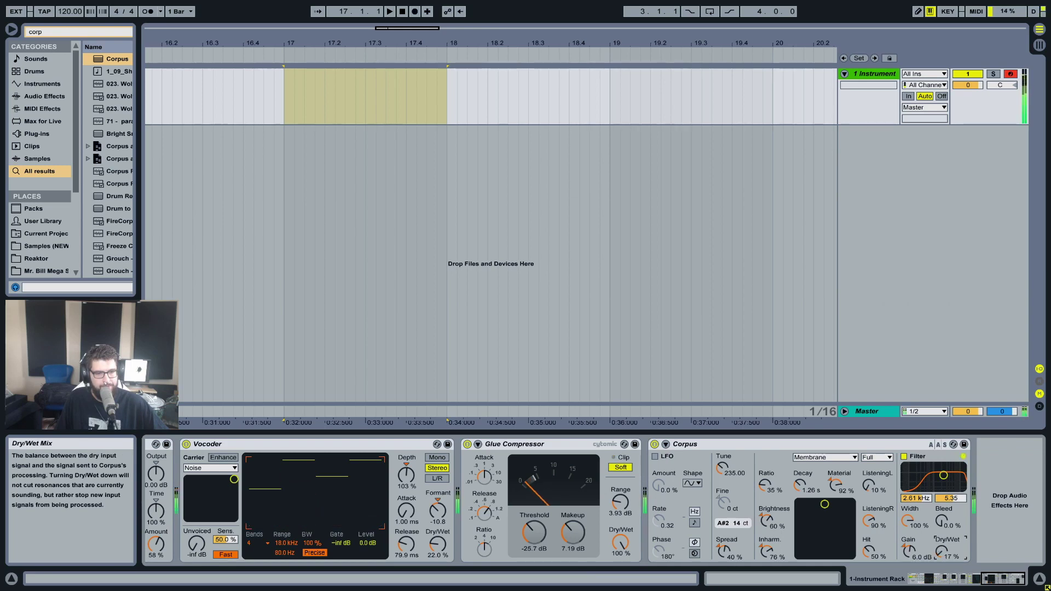
{"action": "left_click_drag", "start_coordinate": [941, 551], "coordinate": [909, 552]}
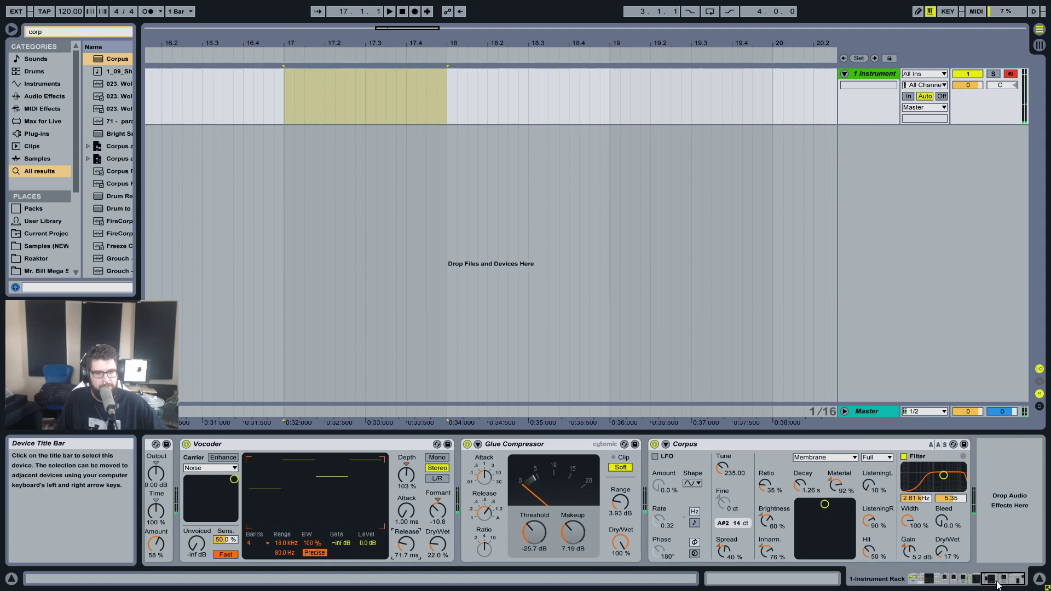
Lower the Noise chain's volume to -17.7 dB, comparing the sound with that chain muted and active
{"action": "left_click_drag", "start_coordinate": [993, 582], "coordinate": [915, 579]}
{"action": "left_click", "coordinate": [209, 487]}
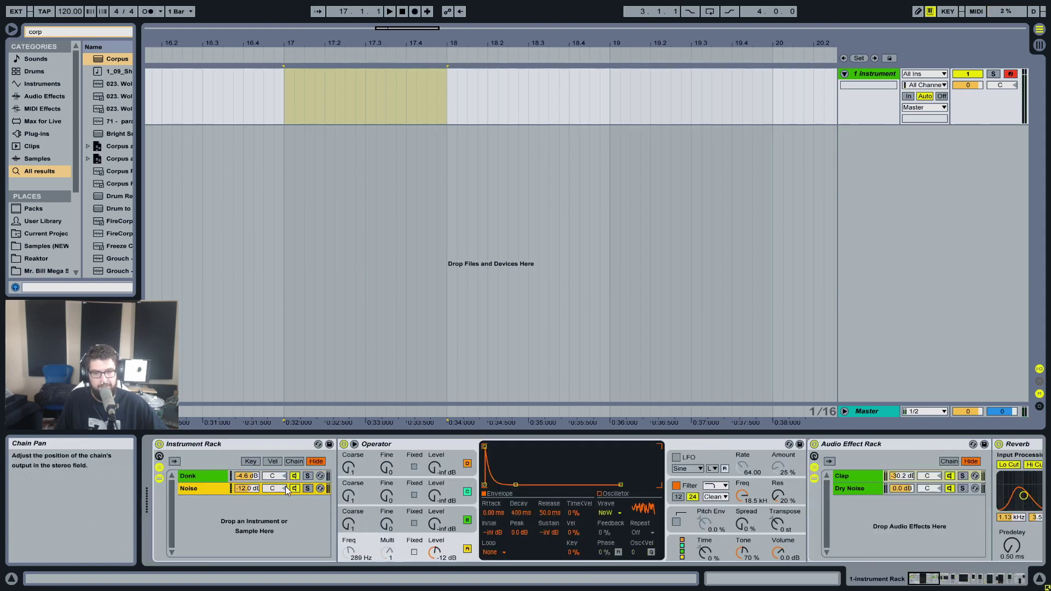
{"action": "left_click_drag", "start_coordinate": [247, 488], "coordinate": [248, 491]}
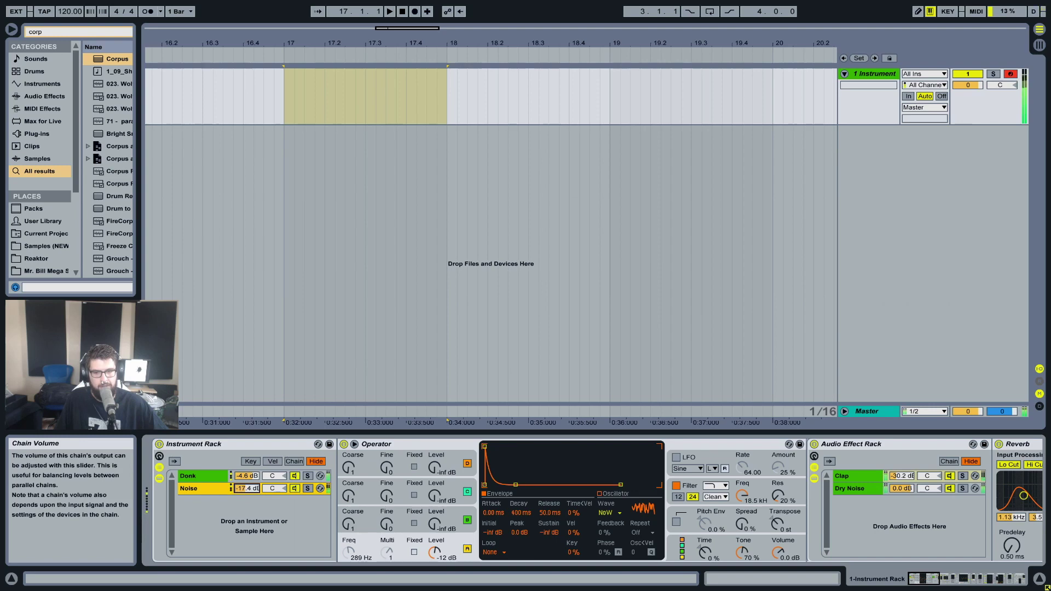
{"action": "left_click", "coordinate": [294, 488]}
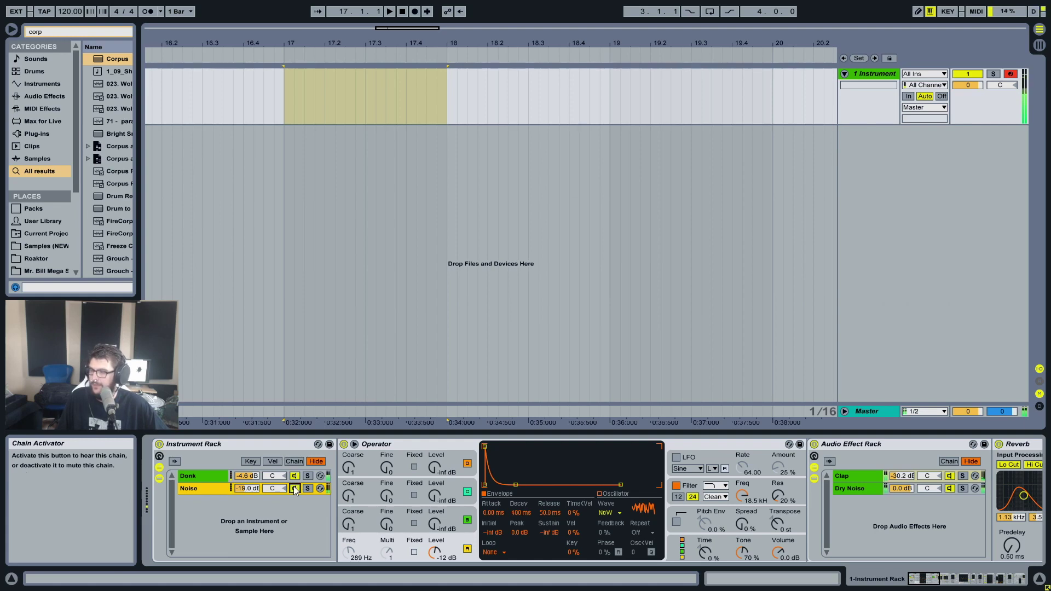
{"action": "left_click", "coordinate": [294, 487]}
{"action": "left_click_drag", "start_coordinate": [244, 492], "coordinate": [244, 491]}
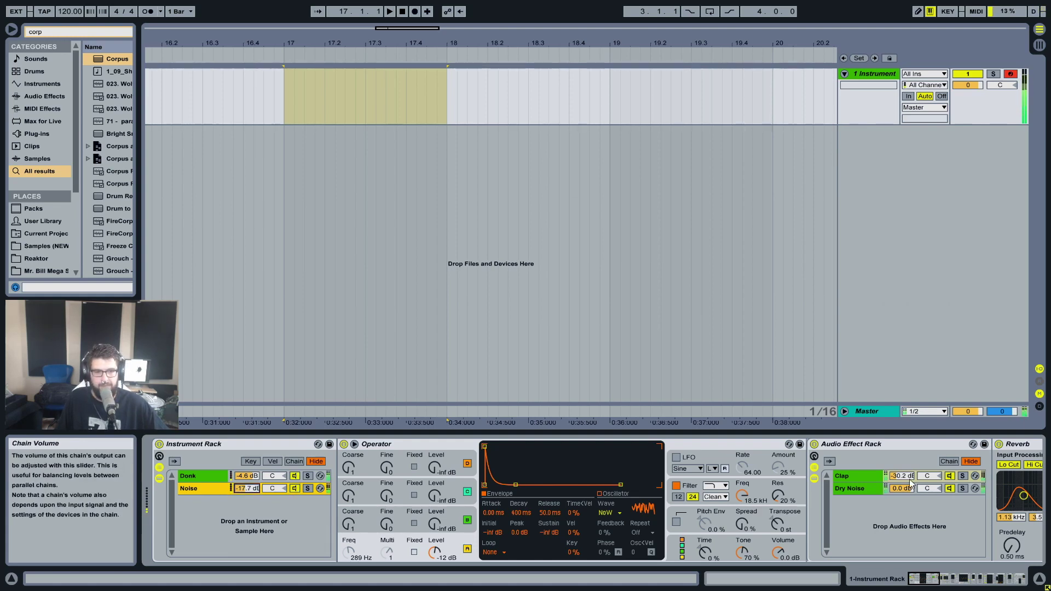
Set the Clap chain's volume to -31.0 dB inside the Noise chain's Audio Effect Rack
{"action": "left_click_drag", "start_coordinate": [901, 476], "coordinate": [901, 471]}
{"action": "left_click_drag", "start_coordinate": [929, 579], "coordinate": [944, 578]}
{"action": "left_click_drag", "start_coordinate": [484, 476], "coordinate": [493, 464]}
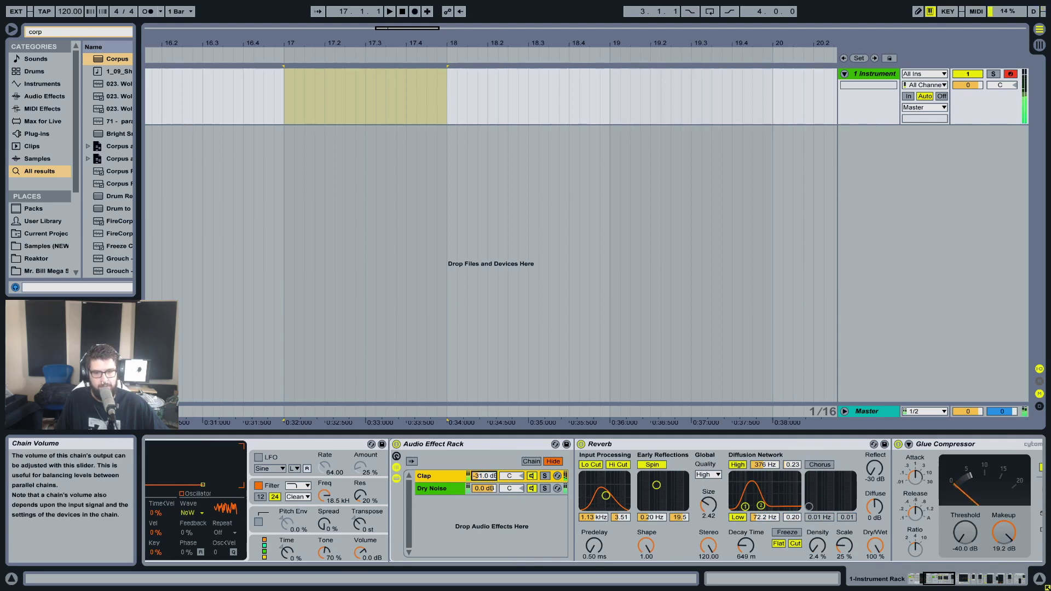
Try raising the fixed frequency of oscillator A in the Donk chain's Operator to 293 Hz
{"action": "left_click_drag", "start_coordinate": [939, 578], "coordinate": [908, 574]}
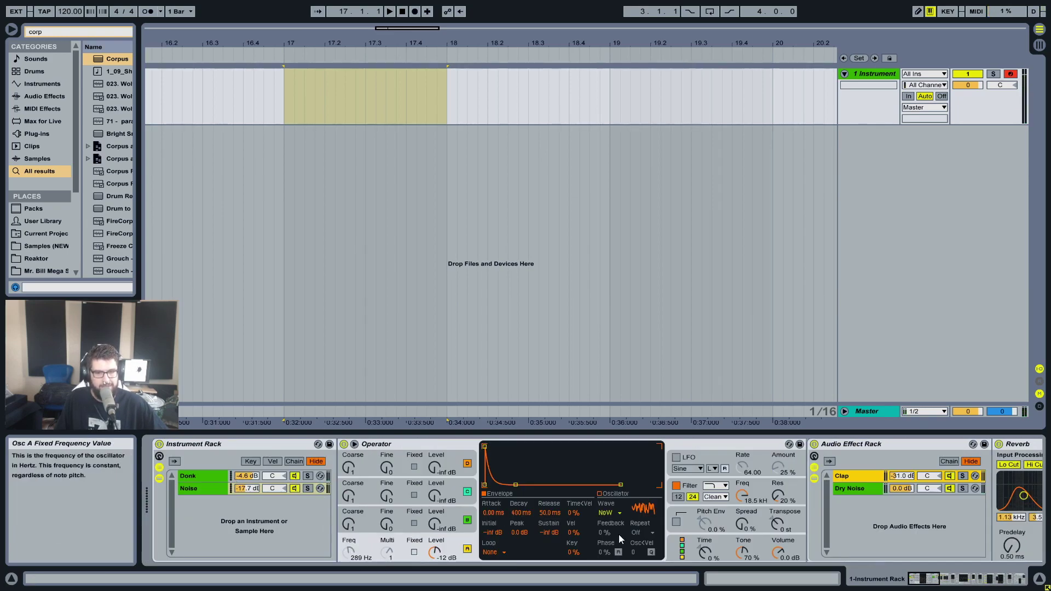
{"action": "left_click", "coordinate": [189, 473]}
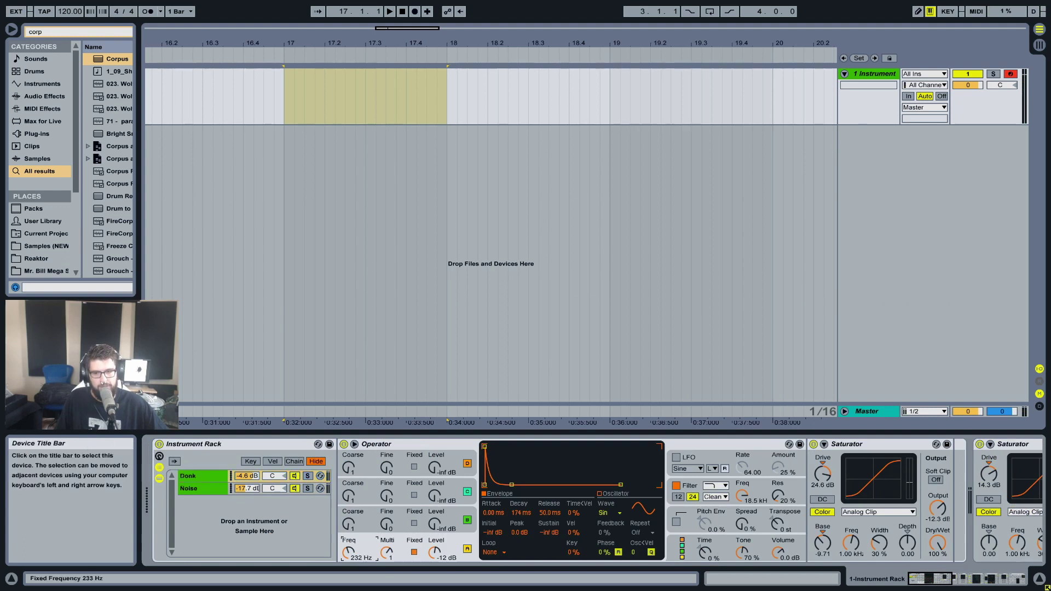
{"action": "left_click_drag", "start_coordinate": [348, 552], "coordinate": [347, 569]}
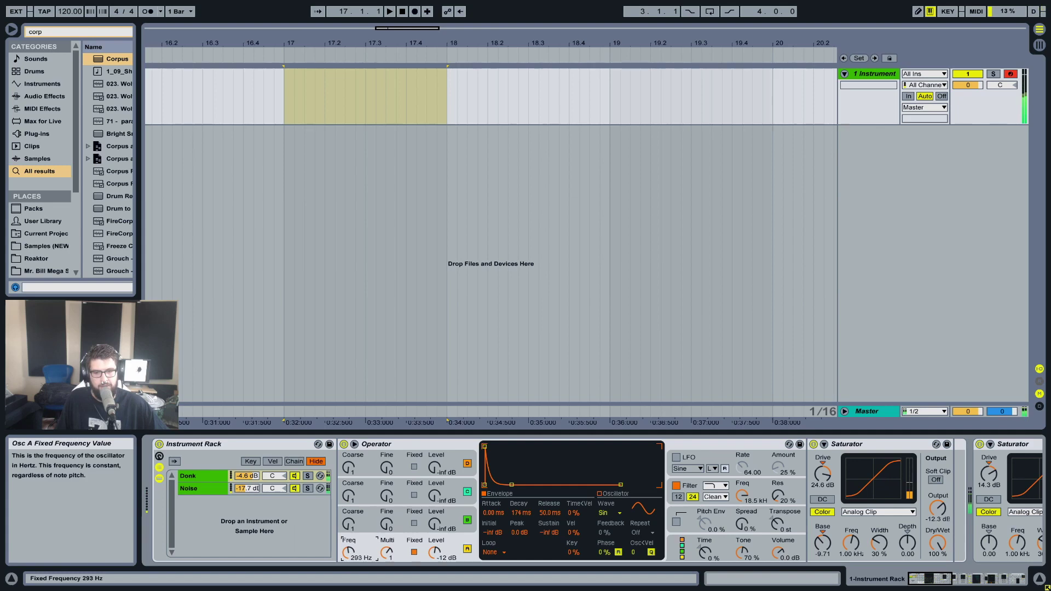
{"action": "right_click", "coordinate": [351, 553]}
{"action": "key", "text": "Escape"}
{"action": "left_click", "coordinate": [983, 584]}
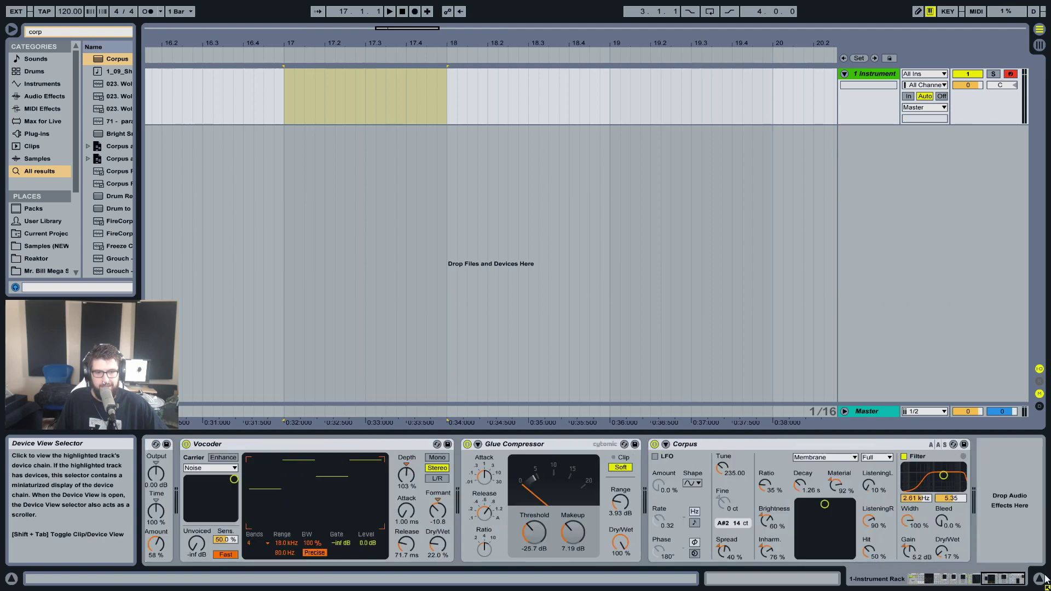
{"action": "right_click", "coordinate": [725, 469]}
{"action": "key", "text": "Escape"}
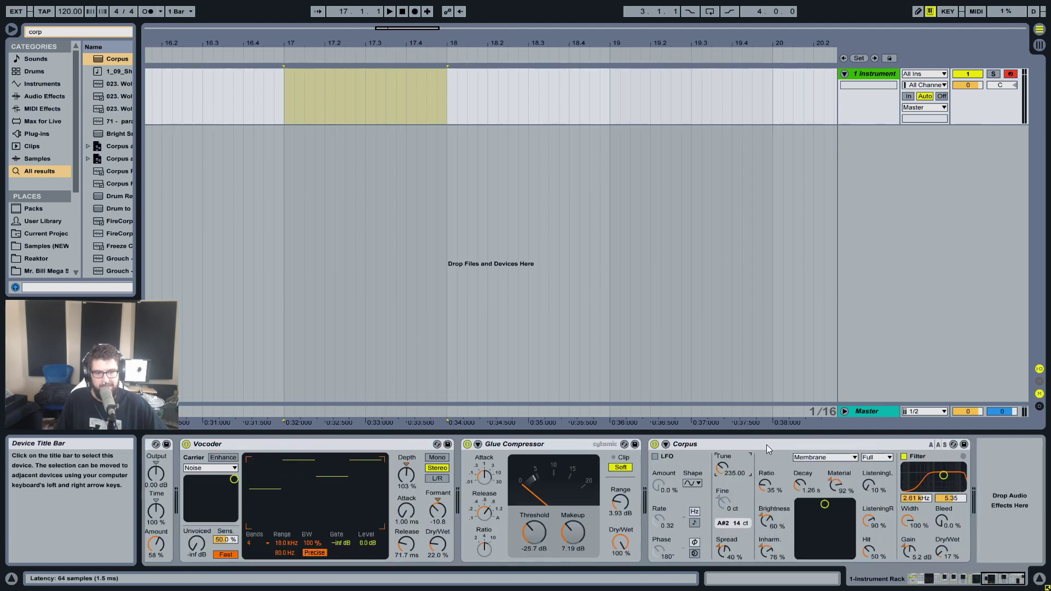
{"action": "right_click", "coordinate": [799, 485]}
{"action": "key", "text": "Escape"}
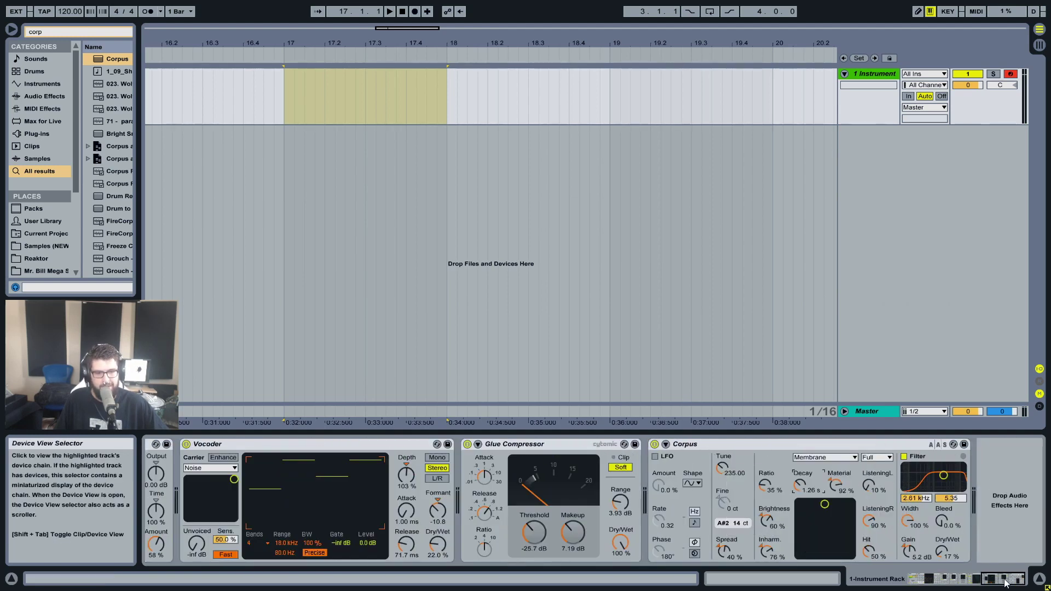
{"action": "left_click", "coordinate": [911, 576]}
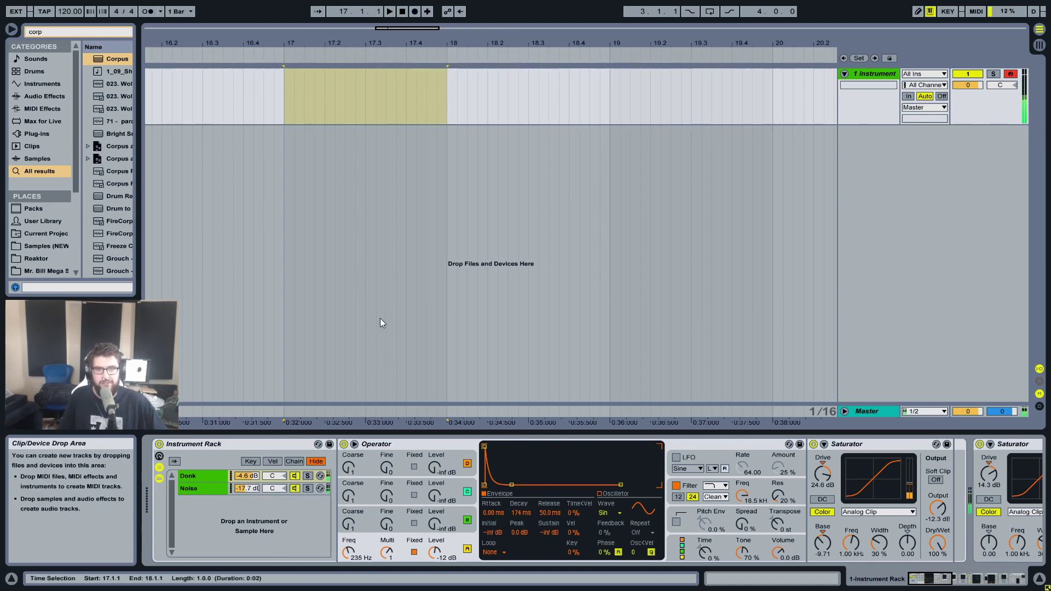
Insert a new audio track and set its input source to the 1-Instrument track
{"action": "left_click", "coordinate": [864, 77]}
{"action": "key", "text": "ctrl+t"}
{"action": "left_click", "coordinate": [924, 133]}
{"action": "left_click", "coordinate": [924, 176]}
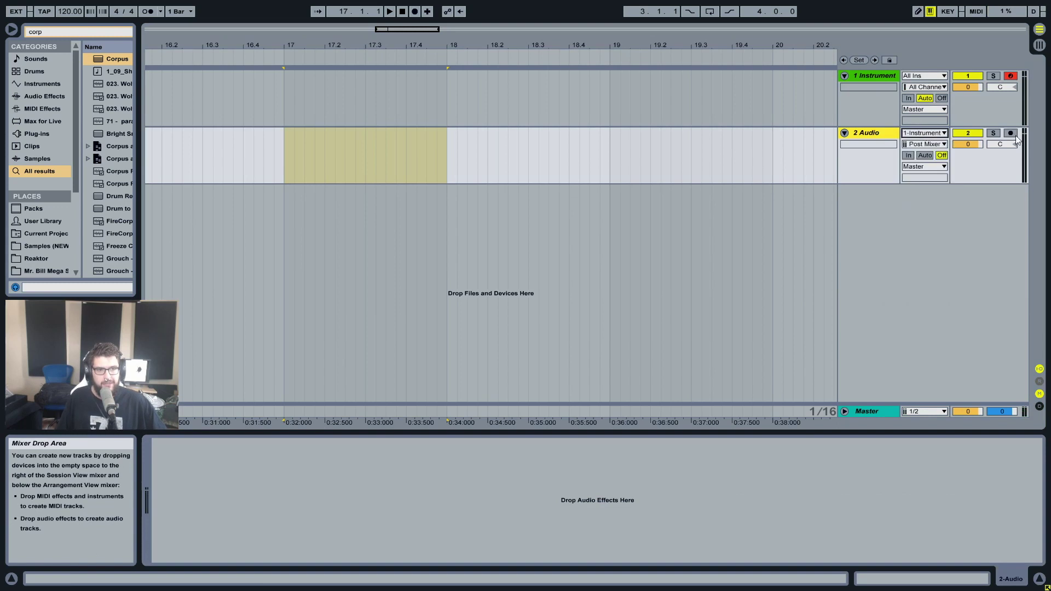
Record a played note from bar 17 onto both the instrument track and the armed audio track
{"action": "left_click", "coordinate": [415, 12]}
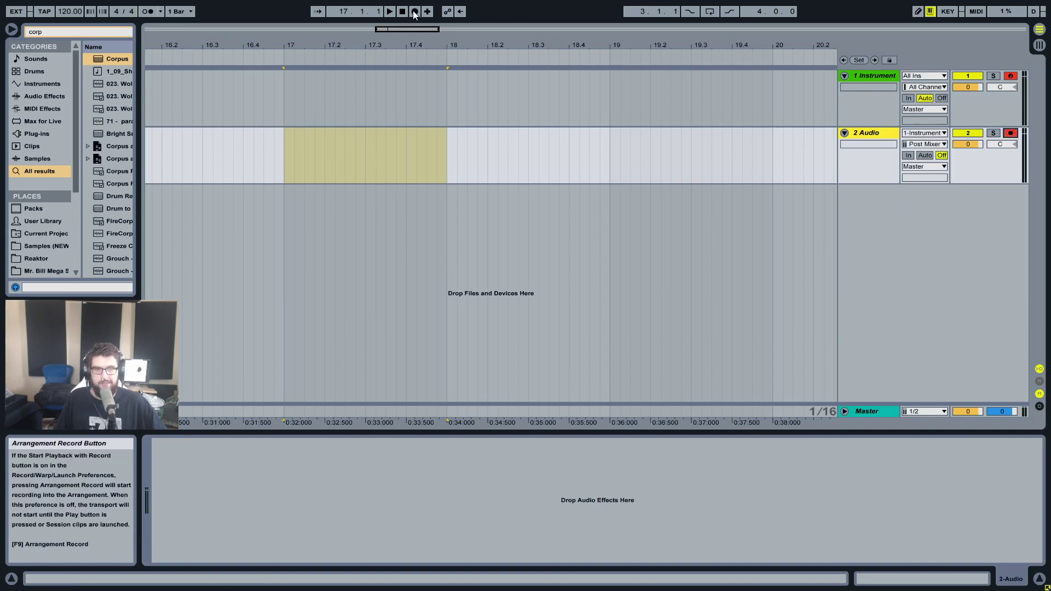
{"action": "key", "text": "a"}
{"action": "key", "text": "space"}
Split the recorded hit out of the audio clip from about 17.1.4 to 17.2.2 and give it a steep, curved full-length fade-out
{"action": "left_click_drag", "start_coordinate": [317, 46], "coordinate": [685, 153]}
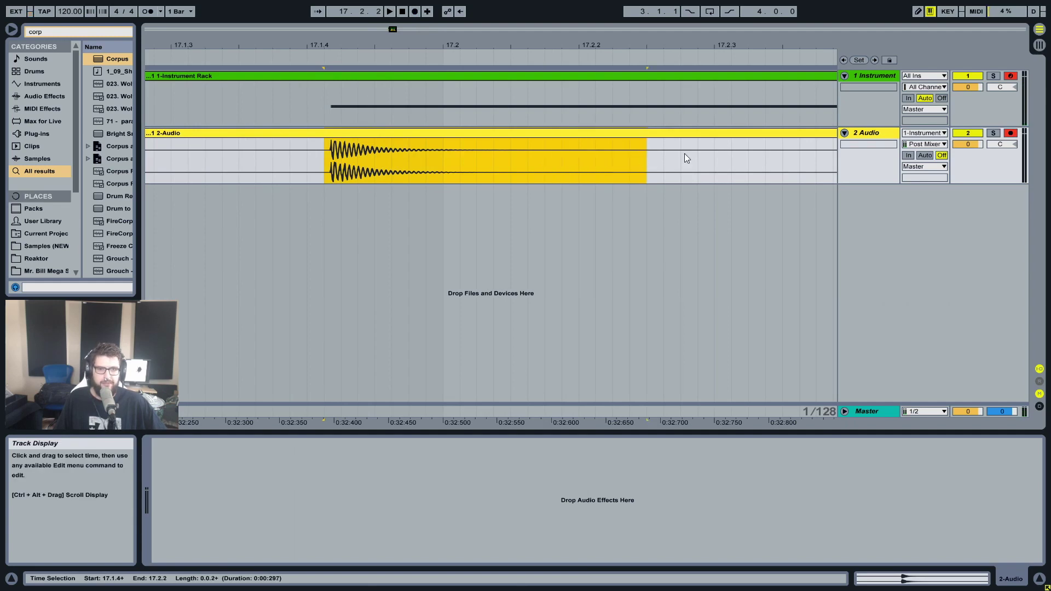
{"action": "key", "text": "ctrl+e"}
{"action": "left_click", "coordinate": [540, 135]}
{"action": "right_click", "coordinate": [556, 157]}
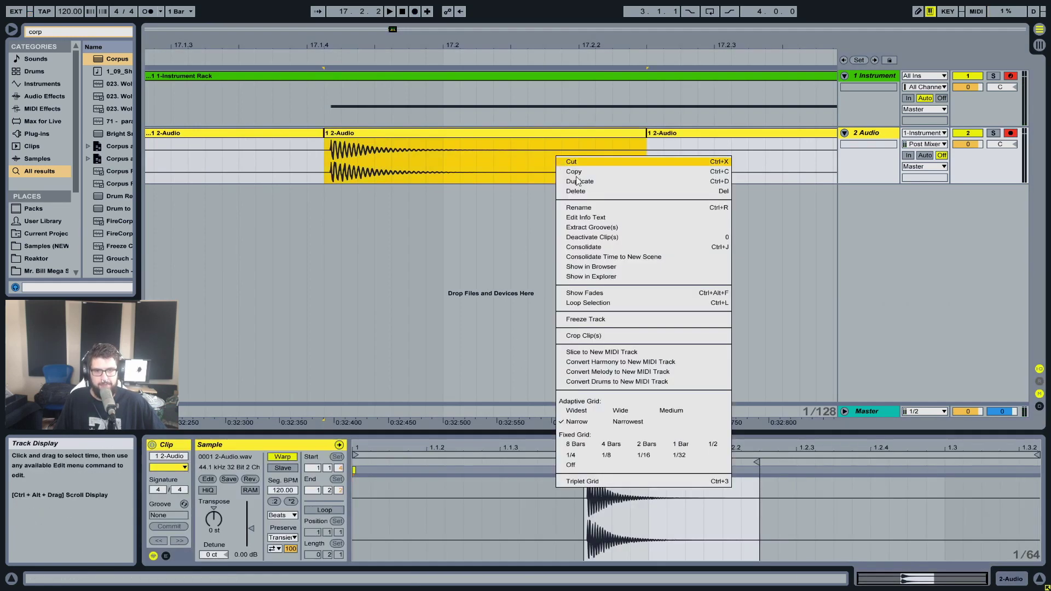
{"action": "left_click", "coordinate": [609, 294]}
{"action": "left_click_drag", "start_coordinate": [642, 143], "coordinate": [329, 142]}
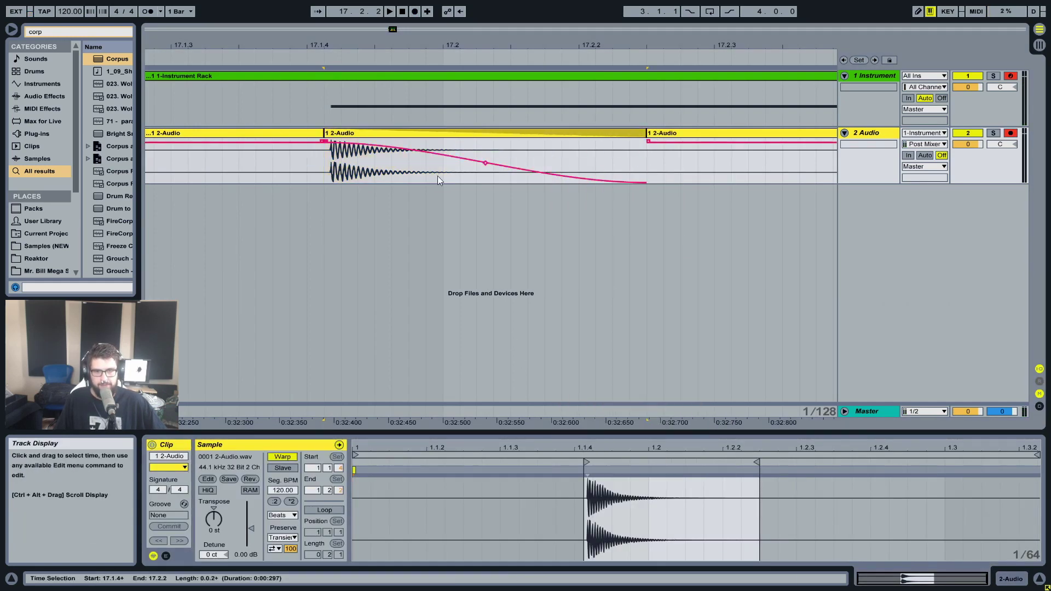
{"action": "left_click_drag", "start_coordinate": [486, 163], "coordinate": [470, 172]}
Turn off warping for the split audio clip and transpose it up 4 semitones
{"action": "double_click", "coordinate": [469, 135]}
{"action": "left_click", "coordinate": [283, 457]}
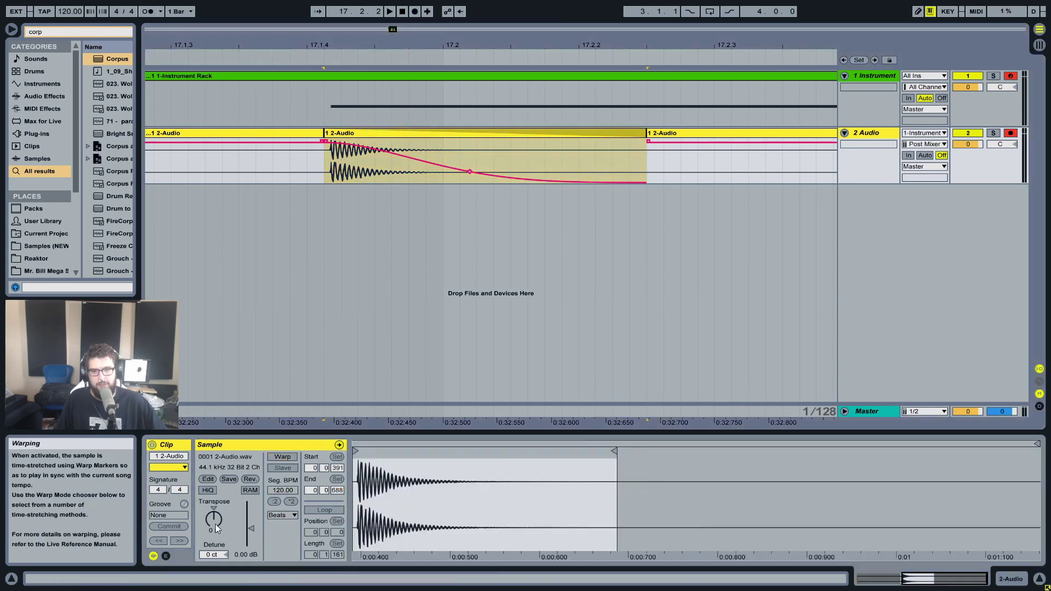
{"action": "left_click_drag", "start_coordinate": [215, 521], "coordinate": [386, 385]}
Disarm and solo the audio track, audition the transposed hit, and extend the clip's end to just past 17.2.3
{"action": "left_click", "coordinate": [993, 132]}
{"action": "left_click", "coordinate": [1010, 133]}
{"action": "key", "text": "space"}
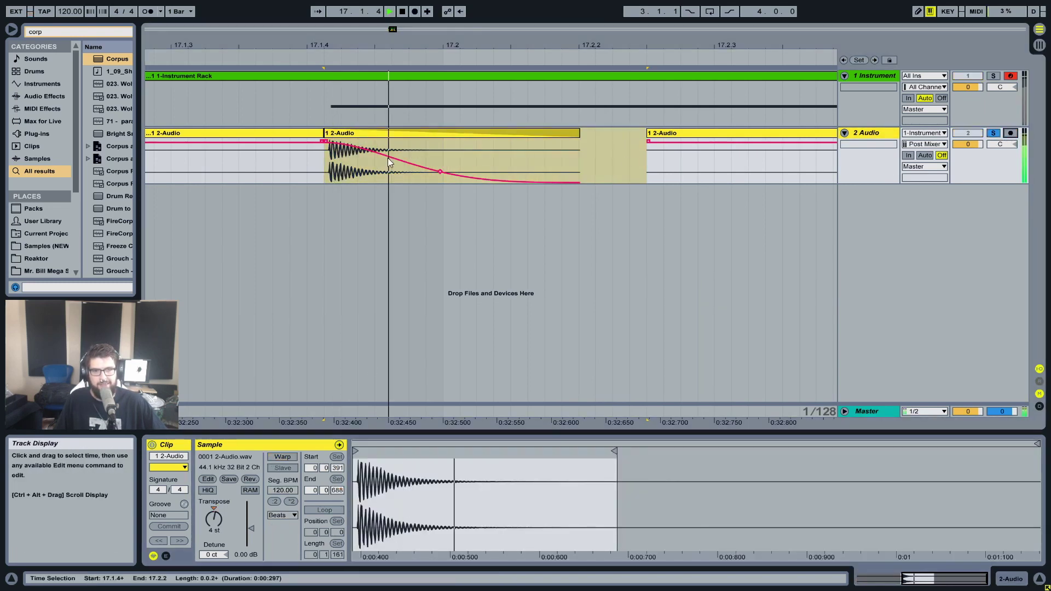
{"action": "double_click", "coordinate": [385, 135]}
{"action": "left_click_drag", "start_coordinate": [579, 133], "coordinate": [750, 134]}
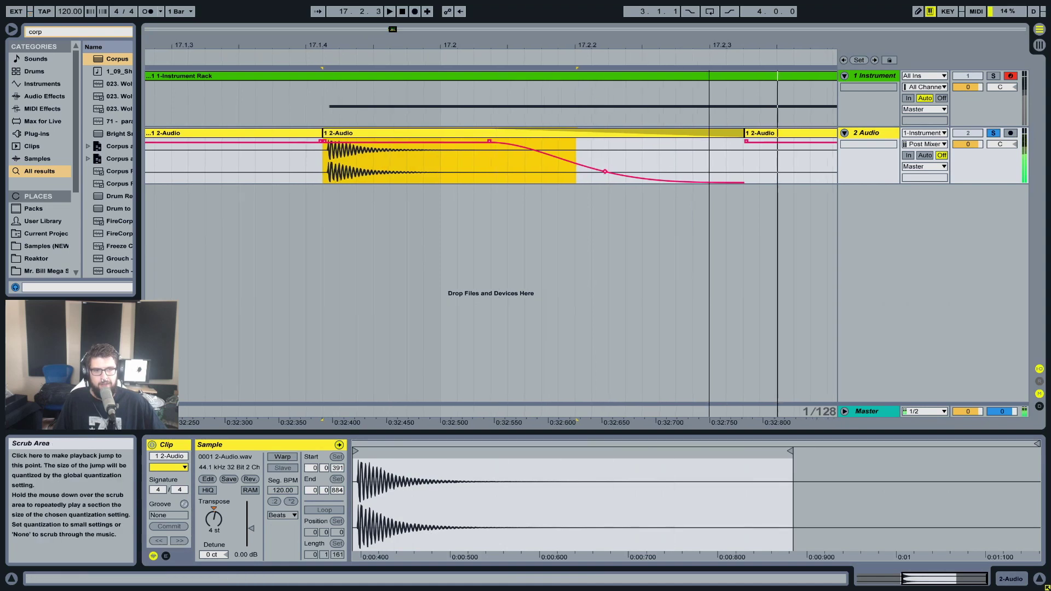
Delete all the recorded audio clips on the 2 Audio track and remove the track itself
{"action": "left_click_drag", "start_coordinate": [635, 45], "coordinate": [608, 7]}
{"action": "left_click_drag", "start_coordinate": [598, 148], "coordinate": [366, 149]}
{"action": "key", "text": "Delete"}
{"action": "left_click", "coordinate": [908, 134]}
{"action": "left_click", "coordinate": [888, 134]}
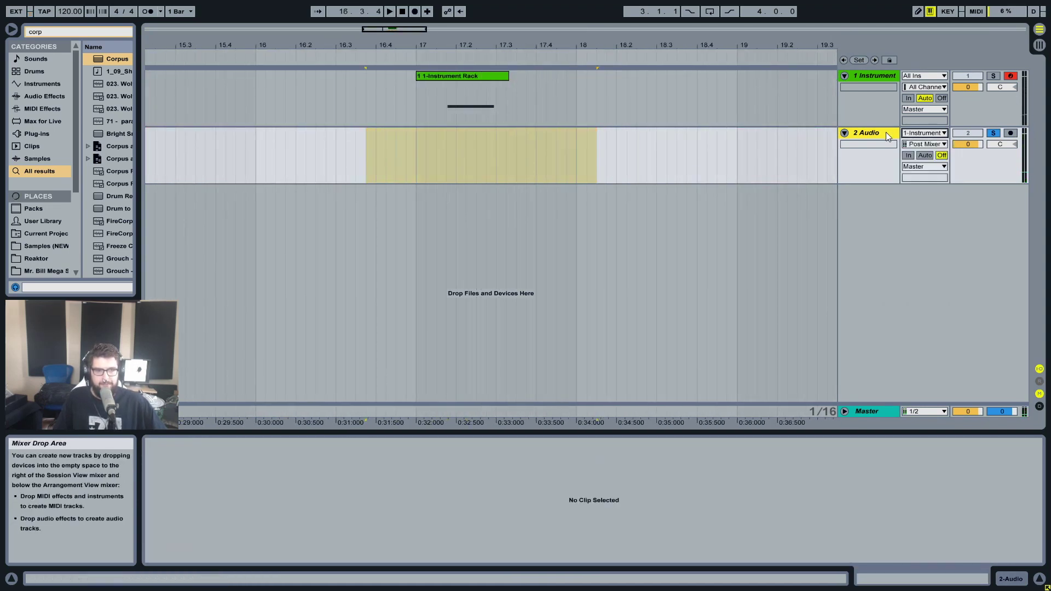
{"action": "left_click", "coordinate": [887, 134]}
{"action": "key", "text": "Delete"}
Insert a new audio track below the instrument track and play the recorded MIDI note from 17.1.3
{"action": "double_click", "coordinate": [876, 74]}
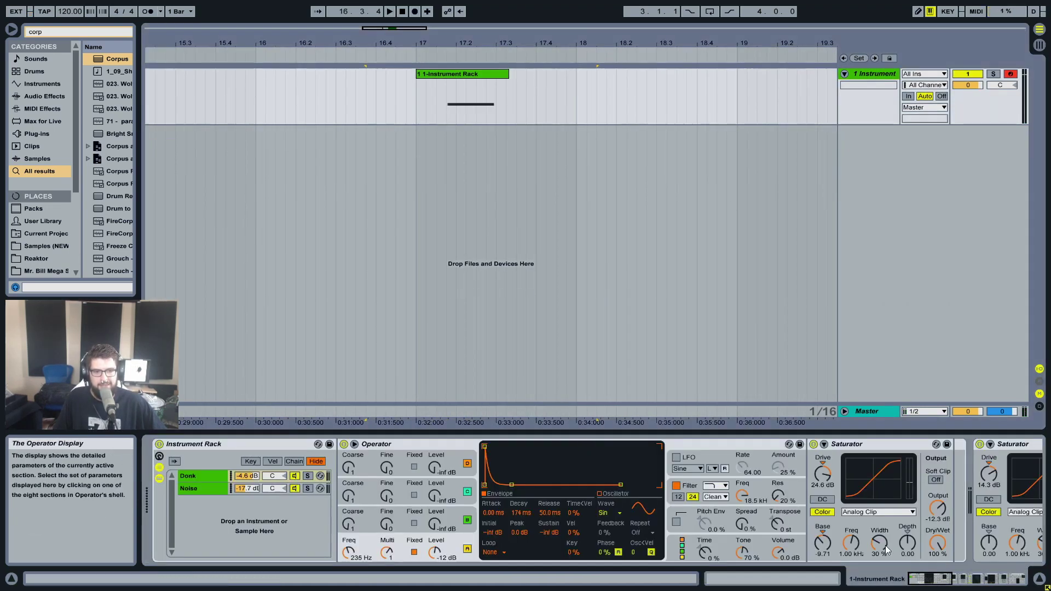
{"action": "left_click_drag", "start_coordinate": [928, 583], "coordinate": [1001, 582]}
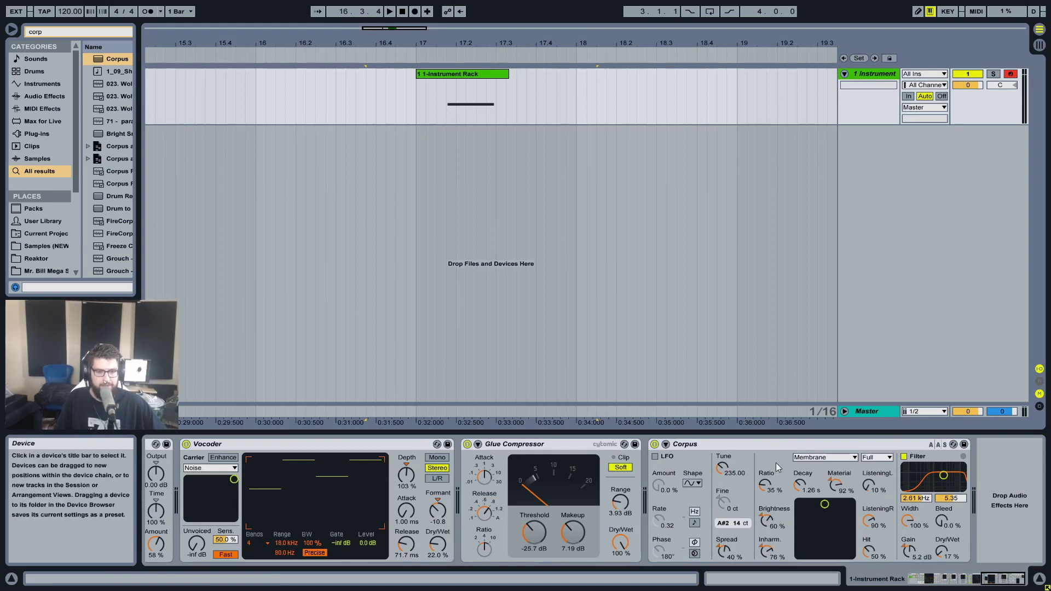
{"action": "left_click", "coordinate": [875, 76]}
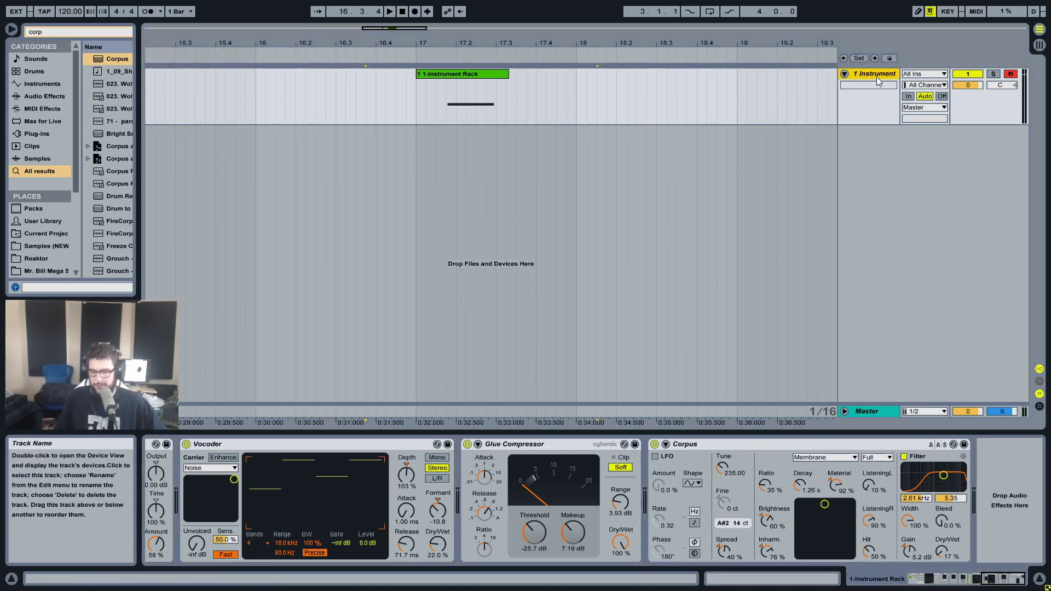
{"action": "key", "text": "ctrl+t"}
{"action": "left_click_drag", "start_coordinate": [435, 140], "coordinate": [520, 144]}
{"action": "key", "text": "space"}
{"action": "key", "text": "space"}
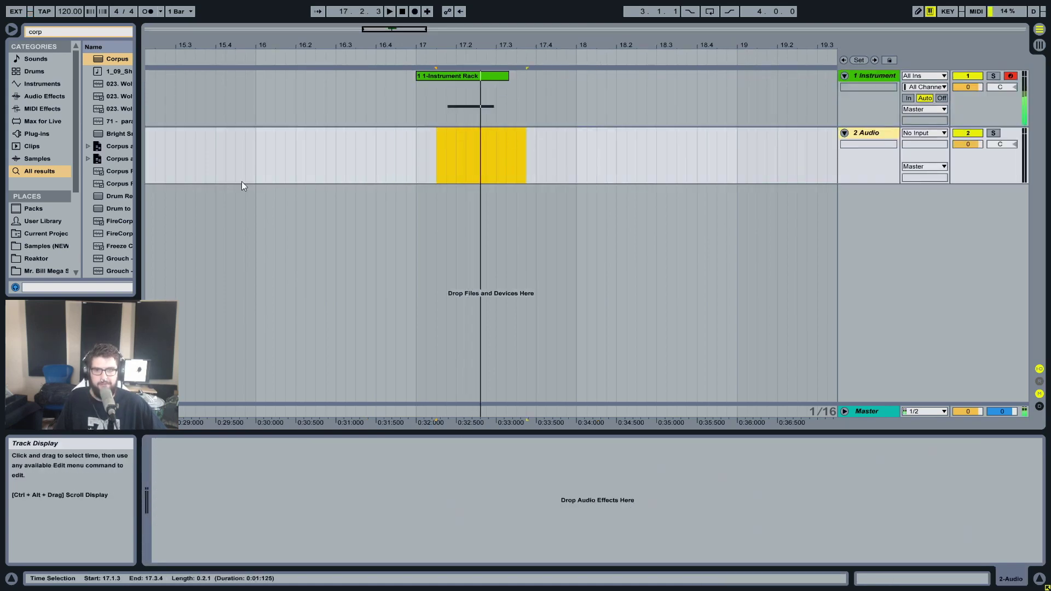
Open Pack 6 in the Product packages folder, with the search cleared and the browser widened
{"action": "scroll", "coordinate": [55, 236], "scroll_direction": "down", "scroll_amount": 3}
{"action": "scroll", "coordinate": [55, 236], "scroll_direction": "down", "scroll_amount": 3}
{"action": "left_click", "coordinate": [54, 234]}
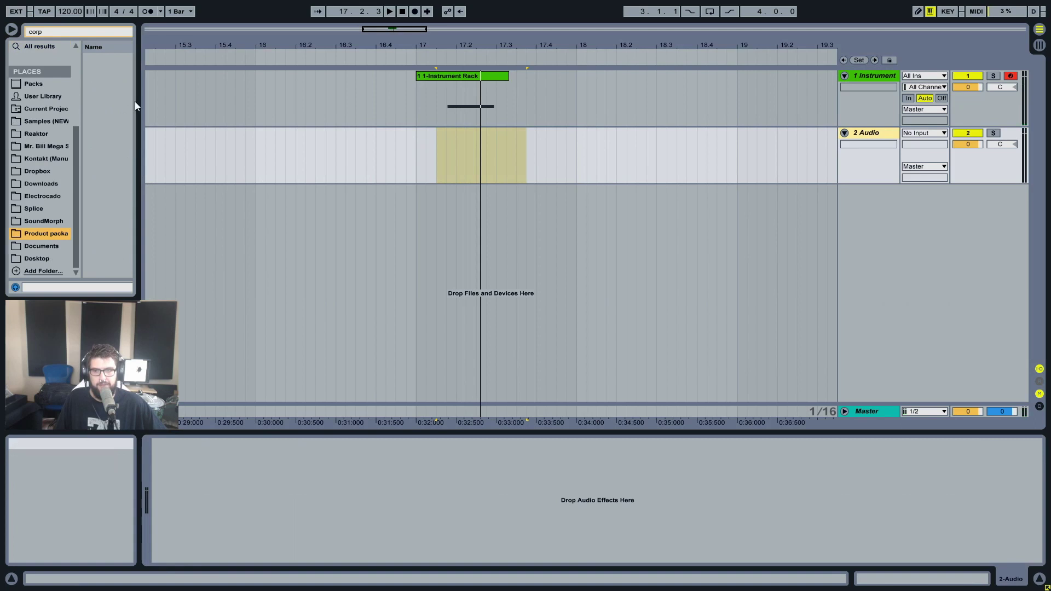
{"action": "left_click_drag", "start_coordinate": [139, 77], "coordinate": [196, 76]}
{"action": "left_click", "coordinate": [185, 33]}
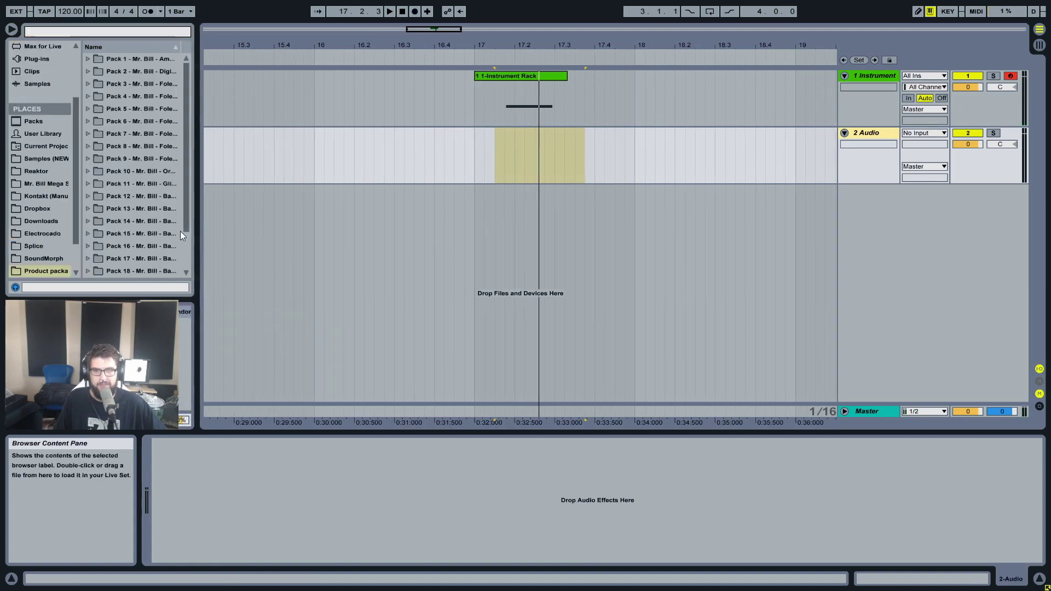
{"action": "left_click_drag", "start_coordinate": [195, 202], "coordinate": [253, 197]}
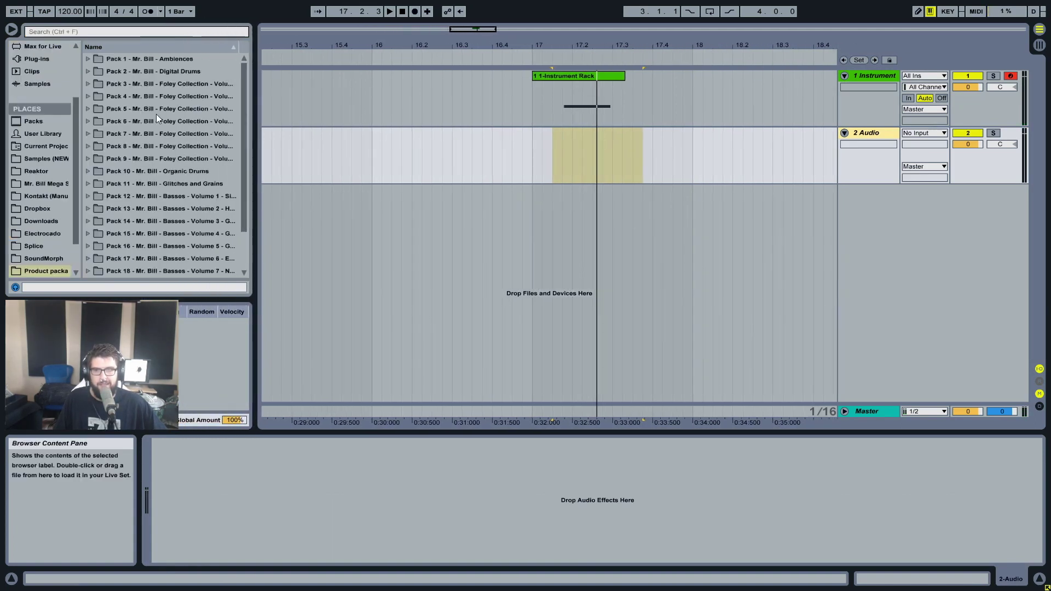
{"action": "left_click", "coordinate": [296, 121]}
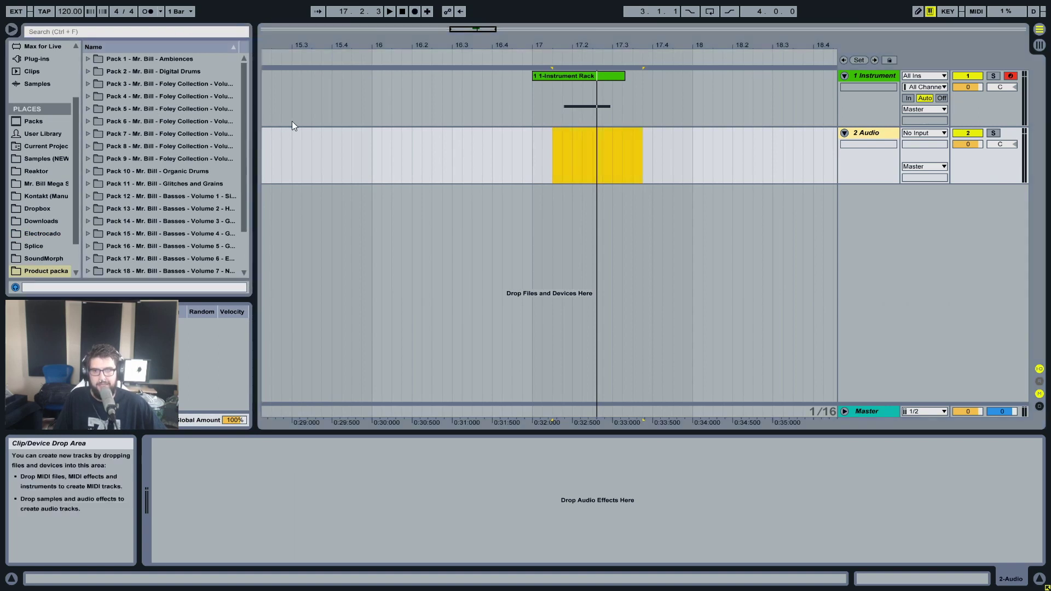
{"action": "left_click_drag", "start_coordinate": [254, 126], "coordinate": [233, 132]}
{"action": "left_click", "coordinate": [311, 124]}
Place Breaking Sticks 1.wav on the audio track at 17.1.4 and lower the track's volume to -17.8 dB while auditioning
{"action": "left_click_drag", "start_coordinate": [148, 134], "coordinate": [545, 155]}
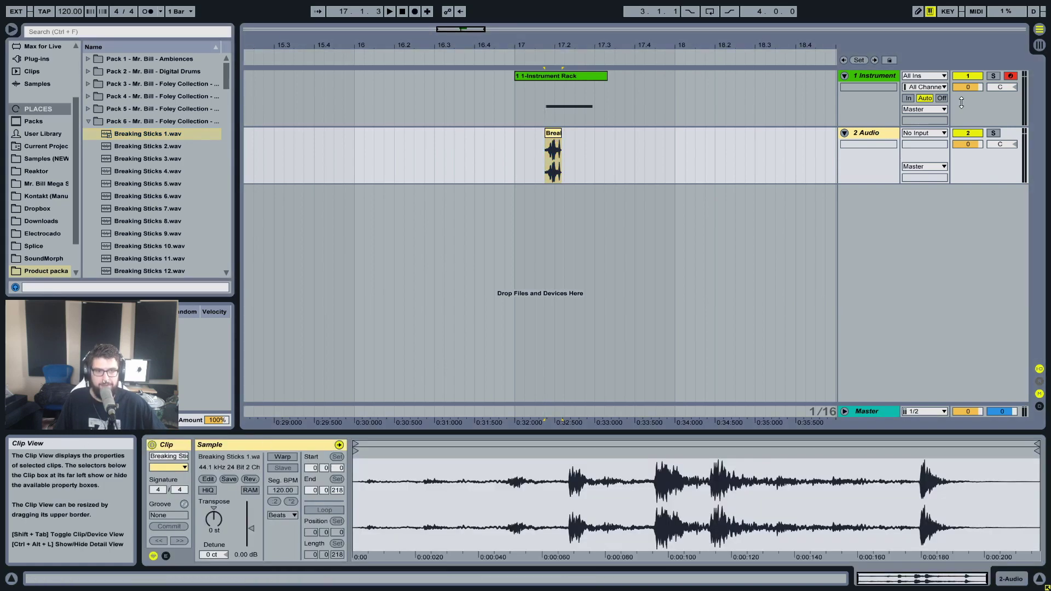
{"action": "left_click_drag", "start_coordinate": [976, 145], "coordinate": [976, 191]}
{"action": "key", "text": "space"}
{"action": "key", "text": "space"}
{"action": "key", "text": "space"}
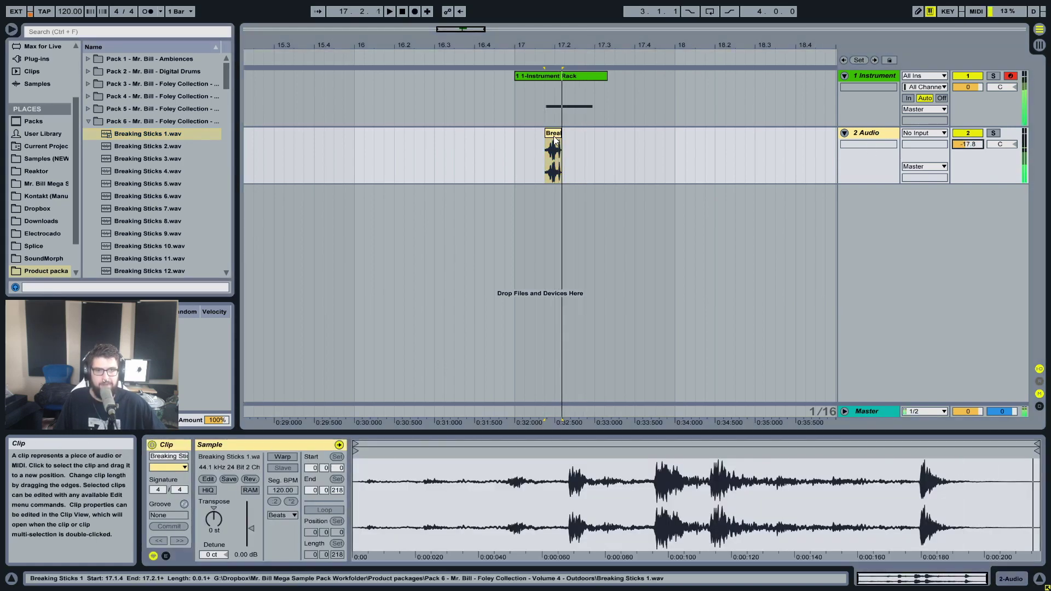
Move the Breaking Sticks clip slightly earlier than the note, raise the track volume to -15.4 dB, and audition the layer
{"action": "left_click_drag", "start_coordinate": [553, 136], "coordinate": [547, 136]}
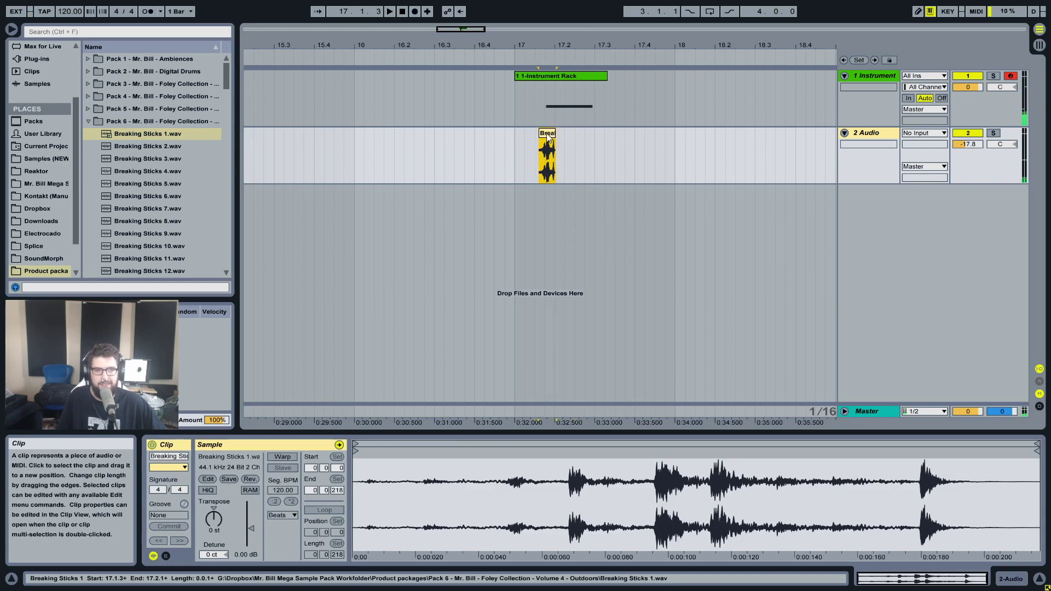
{"action": "left_click_drag", "start_coordinate": [968, 145], "coordinate": [968, 138]}
{"action": "key", "text": "space"}
{"action": "key", "text": "space"}
Replace the Breaking Sticks clip with Brushy Brush 3.wav at 17.1.4 and audition it with the instrument
{"action": "left_click_drag", "start_coordinate": [615, 156], "coordinate": [532, 143]}
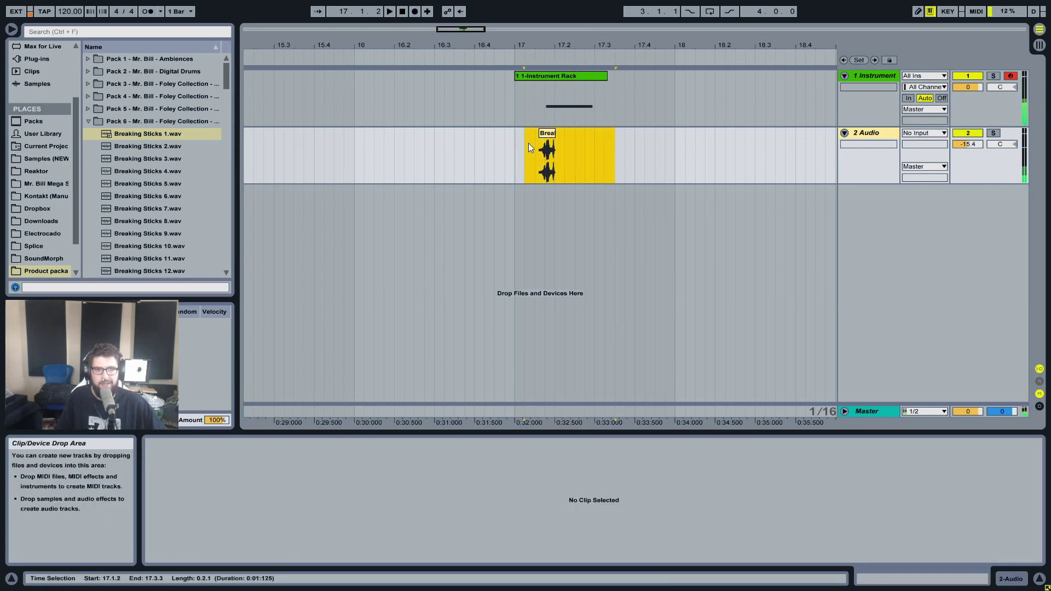
{"action": "scroll", "coordinate": [169, 195], "scroll_direction": "down", "scroll_amount": 3}
{"action": "mouse_move", "coordinate": [169, 195]}
{"action": "left_mouse_down"}
{"action": "mouse_move", "coordinate": [460, 144]}
{"action": "mouse_move", "coordinate": [547, 143]}
{"action": "left_mouse_up"}
{"action": "key", "text": "space"}
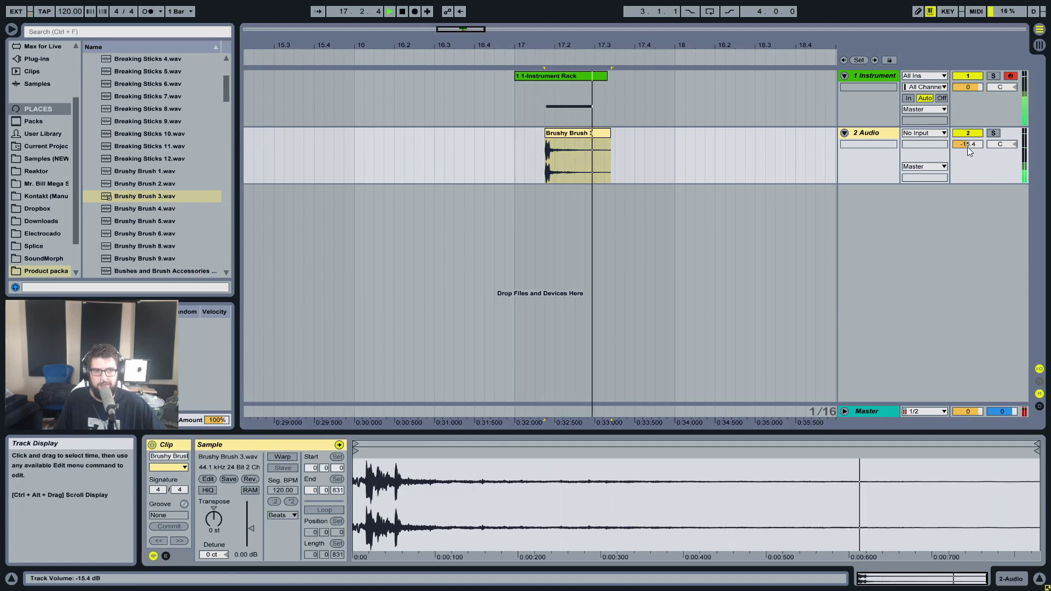
{"action": "key", "text": "space"}
Check the Brushy Brush layer in solo, raise the audio track's volume to -13.2 dB, and replay it with the instrument
{"action": "left_click", "coordinate": [993, 132]}
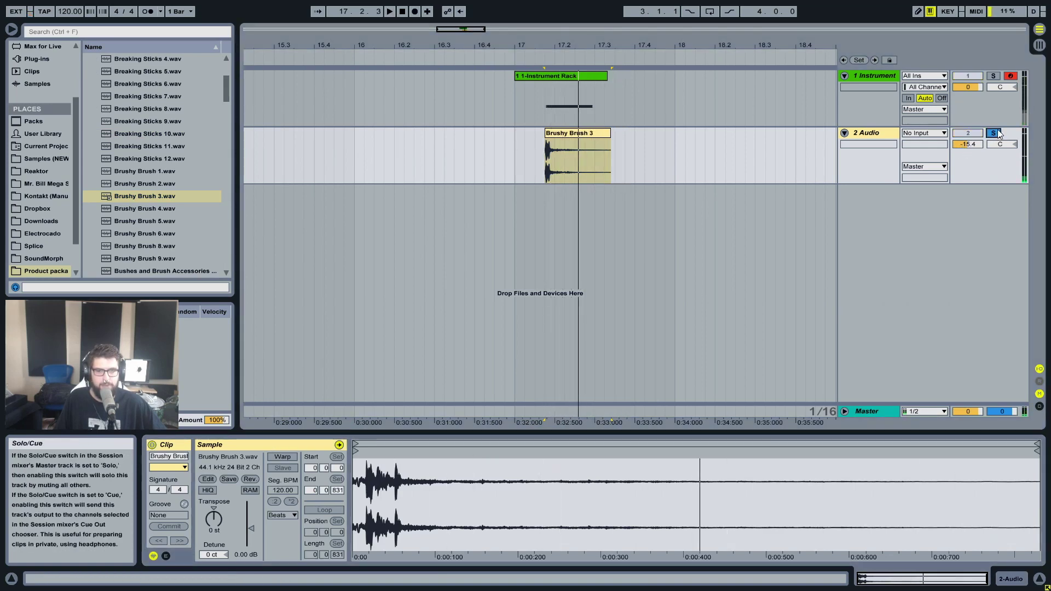
{"action": "left_click", "coordinate": [993, 133]}
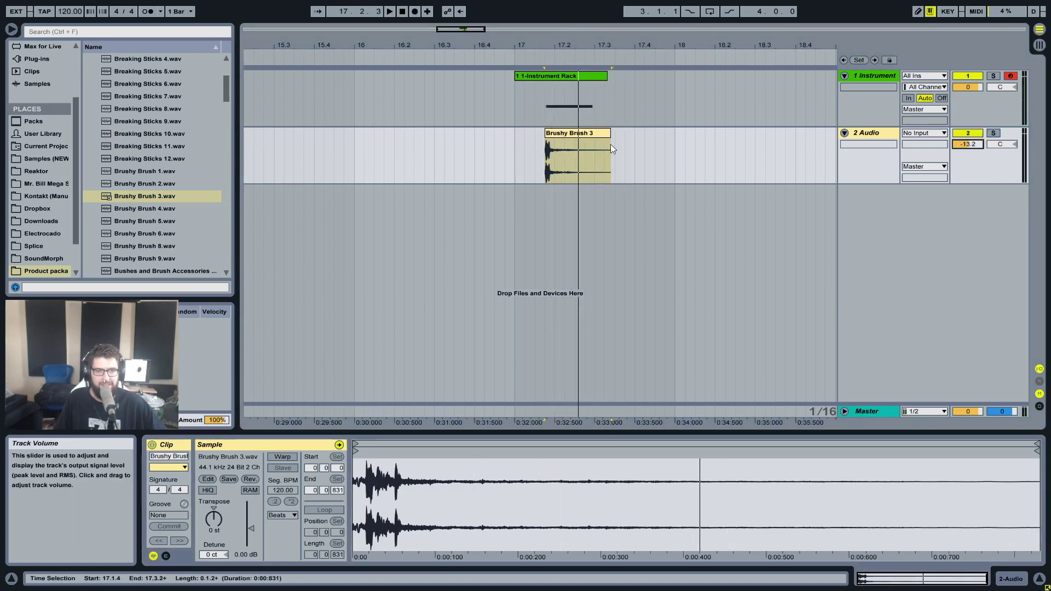
{"action": "left_click", "coordinate": [537, 154]}
{"action": "key", "text": "space"}
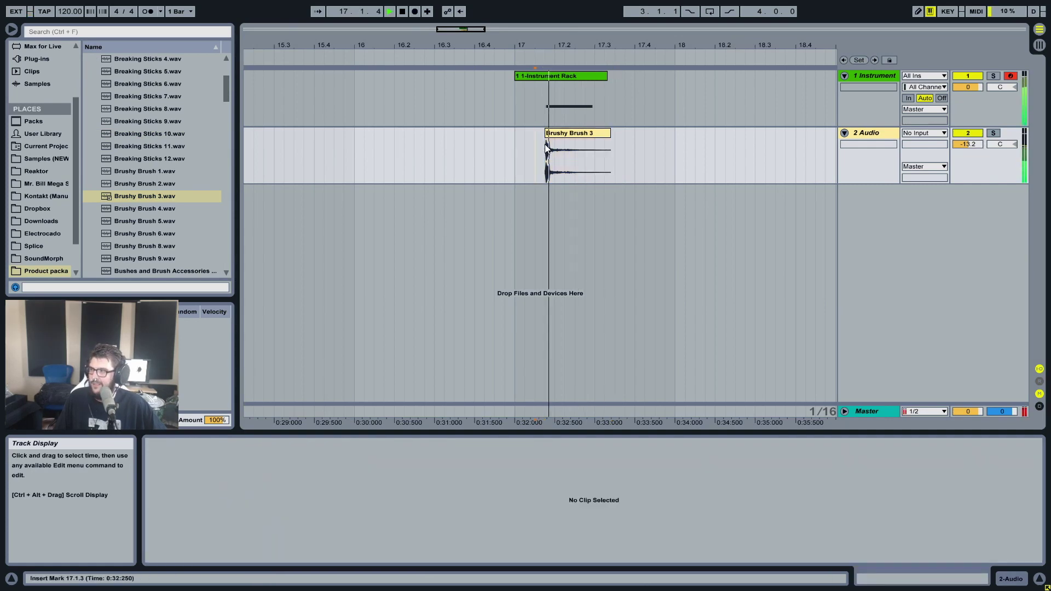
{"action": "key", "text": "space"}
Try another Pack 6 sample in place of the Brushy Brush clip, changing its warp setting and position before auditioning it
{"action": "left_click_drag", "start_coordinate": [633, 155], "coordinate": [545, 173]}
{"action": "scroll", "coordinate": [131, 213], "scroll_direction": "down", "scroll_amount": 3}
{"action": "left_click_drag", "start_coordinate": [646, 175], "coordinate": [493, 175]}
{"action": "mouse_move", "coordinate": [169, 219]}
{"action": "left_mouse_down"}
{"action": "mouse_move", "coordinate": [508, 149]}
{"action": "mouse_move", "coordinate": [536, 159]}
{"action": "mouse_move", "coordinate": [492, 159]}
{"action": "mouse_move", "coordinate": [543, 124]}
{"action": "mouse_move", "coordinate": [563, 140]}
{"action": "left_mouse_up"}
{"action": "left_click", "coordinate": [542, 124]}
{"action": "left_click", "coordinate": [567, 161]}
{"action": "left_click", "coordinate": [282, 456]}
{"action": "left_click_drag", "start_coordinate": [543, 134], "coordinate": [589, 135]}
{"action": "key", "text": "space"}
{"action": "key", "text": "space"}
Delete the trial clip and place Bushes and Brush Accessories 13.wav on the audio track at about 17.1.4
{"action": "right_click", "coordinate": [650, 137]}
{"action": "left_click", "coordinate": [586, 133]}
{"action": "left_click_drag", "start_coordinate": [685, 158], "coordinate": [484, 156]}
{"action": "key", "text": "Delete"}
{"action": "scroll", "coordinate": [152, 210], "scroll_direction": "down", "scroll_amount": 3}
{"action": "left_click", "coordinate": [152, 209]}
{"action": "left_click_drag", "start_coordinate": [146, 210], "coordinate": [546, 140]}
Show the track's fades, give the Bushes and Brush clip a full-length fade-out, and audition it
{"action": "right_click", "coordinate": [627, 147]}
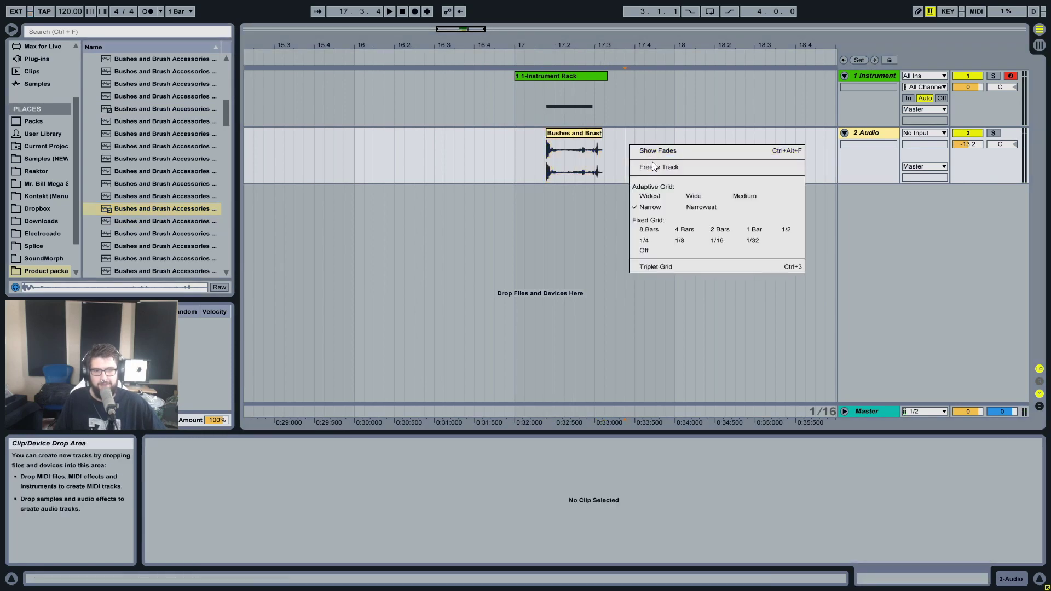
{"action": "left_click", "coordinate": [647, 151]}
{"action": "left_click", "coordinate": [494, 147]}
{"action": "key", "text": "space"}
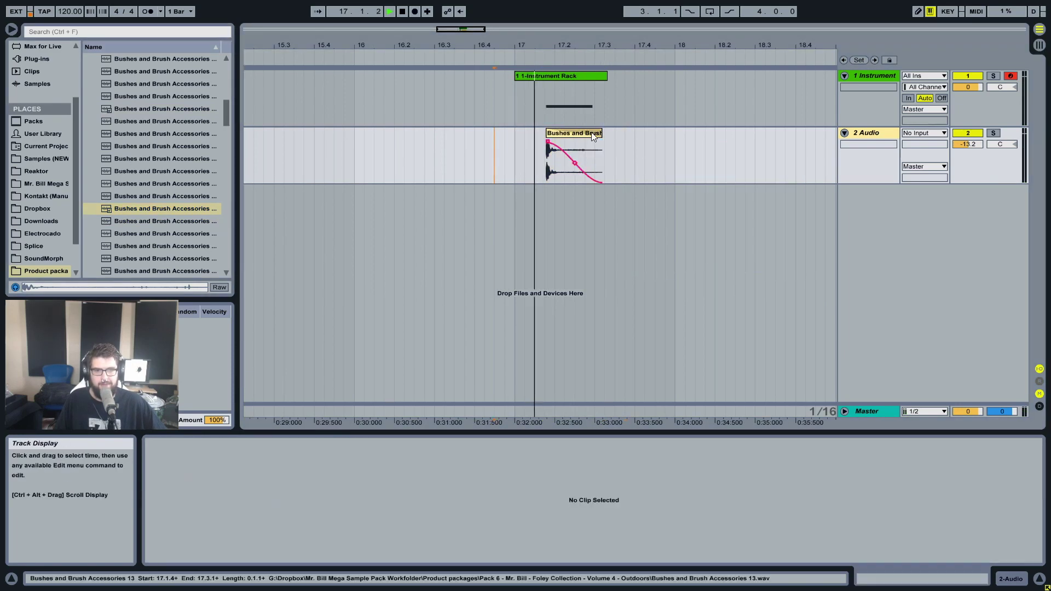
{"action": "left_click", "coordinate": [586, 133]}
{"action": "key", "text": "space"}
{"action": "key", "text": "space"}
Set the audio track's volume to -12.8 dB and nudge the Bushes and Brush clip slightly earlier, auditioning it repeatedly with the instrument
{"action": "mouse_move", "coordinate": [967, 144]}
{"action": "left_mouse_down"}
{"action": "mouse_move", "coordinate": [967, 132]}
{"action": "mouse_move", "coordinate": [968, 151]}
{"action": "left_mouse_up"}
{"action": "key", "text": "space"}
{"action": "key", "text": "space"}
{"action": "key", "text": "space"}
{"action": "left_click_drag", "start_coordinate": [577, 134], "coordinate": [574, 134]}
{"action": "left_click", "coordinate": [534, 140]}
{"action": "key", "text": "space"}
{"action": "key", "text": "space"}
{"action": "key", "text": "space"}
{"action": "key", "text": "space"}
Check the Bushes and Brush clip's alignment and sound against the note once more, and delete it
{"action": "left_click_drag", "start_coordinate": [547, 46], "coordinate": [569, 133]}
{"action": "left_click", "coordinate": [466, 141]}
{"action": "key", "text": "space"}
{"action": "key", "text": "space"}
{"action": "left_click", "coordinate": [554, 133]}
{"action": "key", "text": "Delete"}
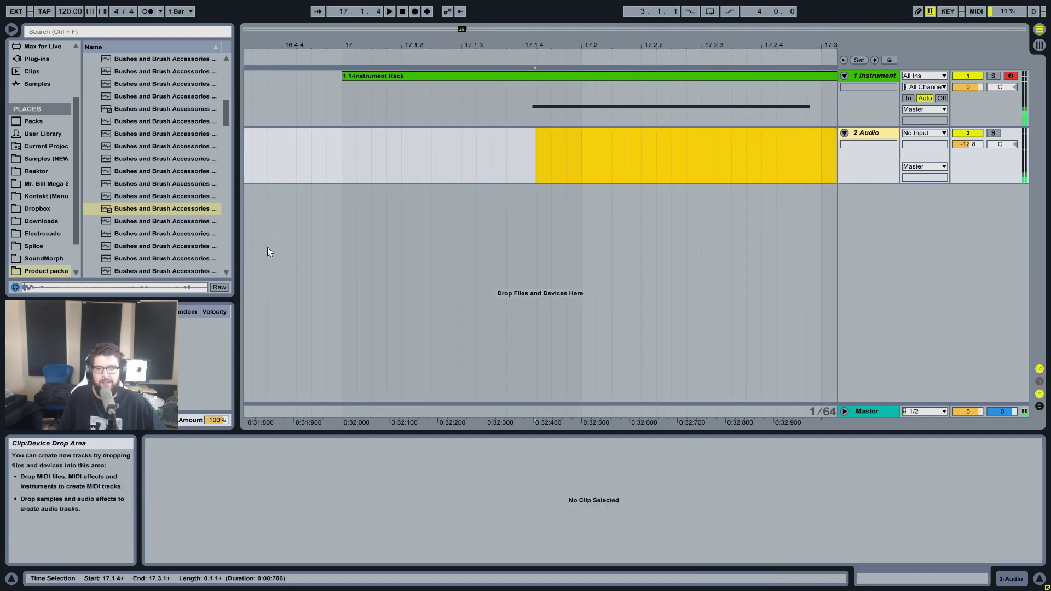
Audition further foley samples down the Pack 6 list, from the Bushes and Brush files to the Rubble files
{"action": "scroll", "coordinate": [157, 233], "scroll_direction": "down", "scroll_amount": 3}
{"action": "left_click", "coordinate": [157, 233]}
{"action": "scroll", "coordinate": [156, 234], "scroll_direction": "down", "scroll_amount": 3}
{"action": "left_click", "coordinate": [152, 172]}
{"action": "left_click", "coordinate": [155, 220]}
{"action": "scroll", "coordinate": [156, 213], "scroll_direction": "down", "scroll_amount": 3}
{"action": "left_click", "coordinate": [153, 198]}
{"action": "scroll", "coordinate": [153, 198], "scroll_direction": "down", "scroll_amount": 3}
{"action": "left_click", "coordinate": [153, 194]}
{"action": "left_click", "coordinate": [153, 232]}
{"action": "scroll", "coordinate": [153, 232], "scroll_direction": "down", "scroll_amount": 4}
{"action": "left_click", "coordinate": [162, 244]}
{"action": "scroll", "coordinate": [163, 224], "scroll_direction": "down", "scroll_amount": 3}
{"action": "left_click", "coordinate": [163, 220]}
{"action": "left_click", "coordinate": [141, 184]}
{"action": "left_click", "coordinate": [148, 146]}
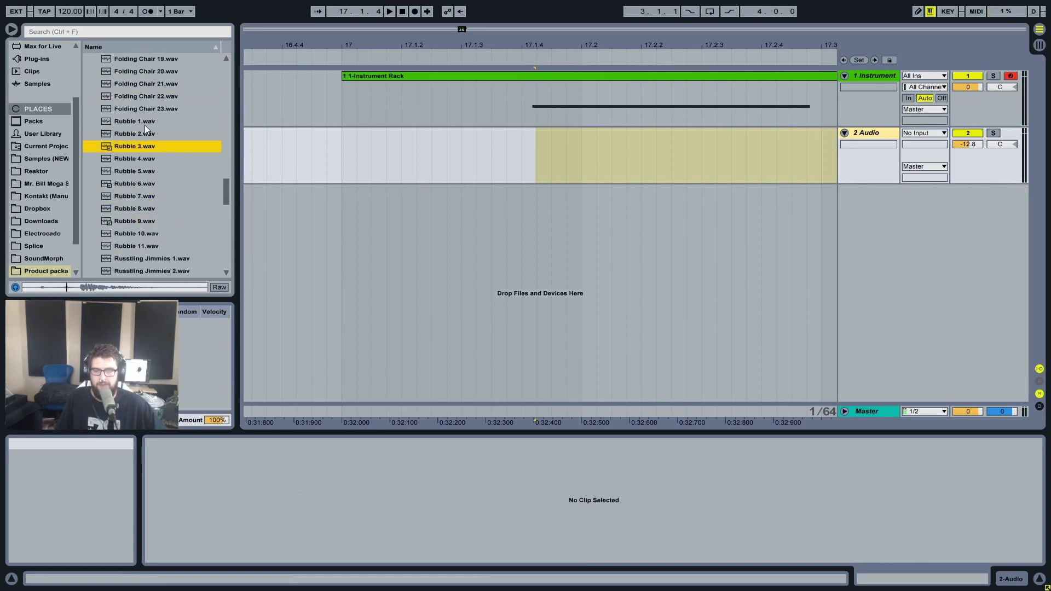
{"action": "left_click", "coordinate": [144, 125]}
{"action": "left_click", "coordinate": [139, 148]}
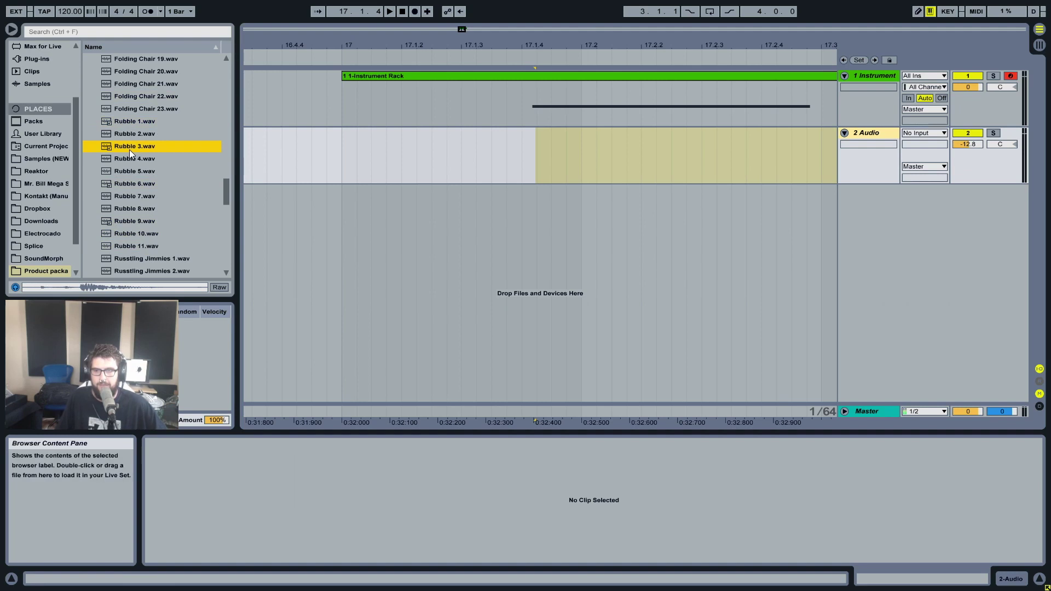
Place Rubble 3.wav on the audio track starting at about 17.1.2 and set the track's volume to -18.9 dB while auditioning it
{"action": "left_click_drag", "start_coordinate": [129, 149], "coordinate": [416, 153]}
{"action": "key", "text": "space"}
{"action": "left_click_drag", "start_coordinate": [968, 144], "coordinate": [968, 186]}
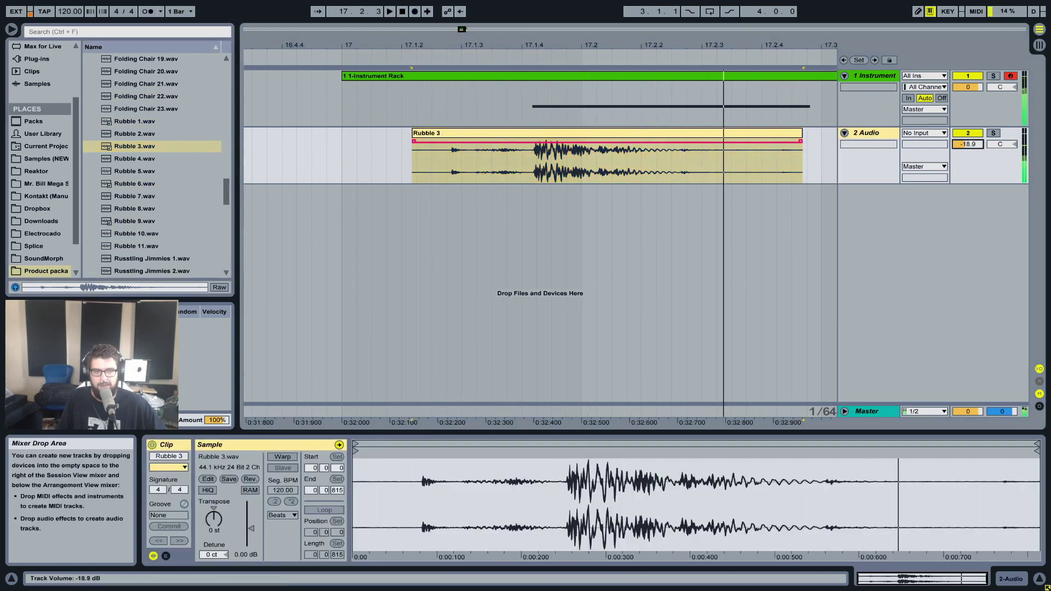
{"action": "key", "text": "space"}
{"action": "left_click_drag", "start_coordinate": [735, 47], "coordinate": [497, 11]}
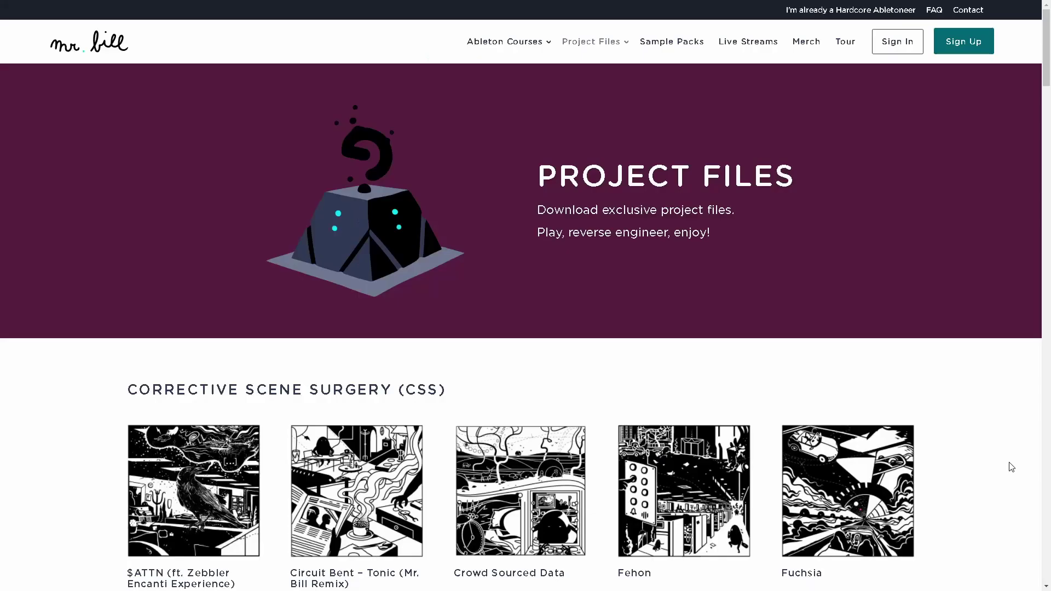
Switch to the Mr. Bill website and look through the Project Files page's releases down to the footer
{"action": "scroll", "coordinate": [1011, 467], "scroll_direction": "down", "scroll_amount": 10}
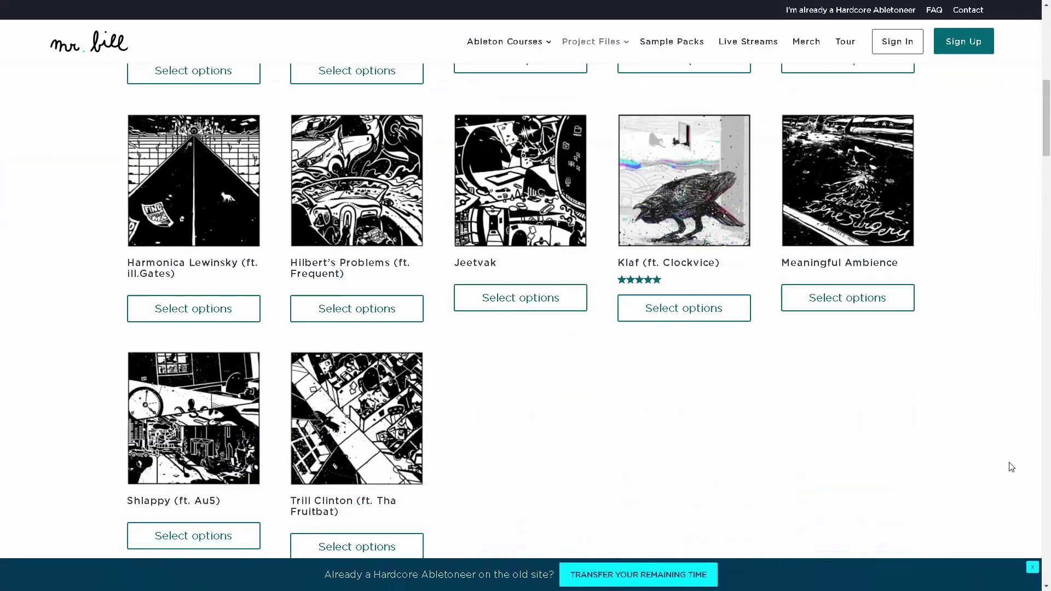
{"action": "scroll", "coordinate": [1011, 467], "scroll_direction": "down", "scroll_amount": 15}
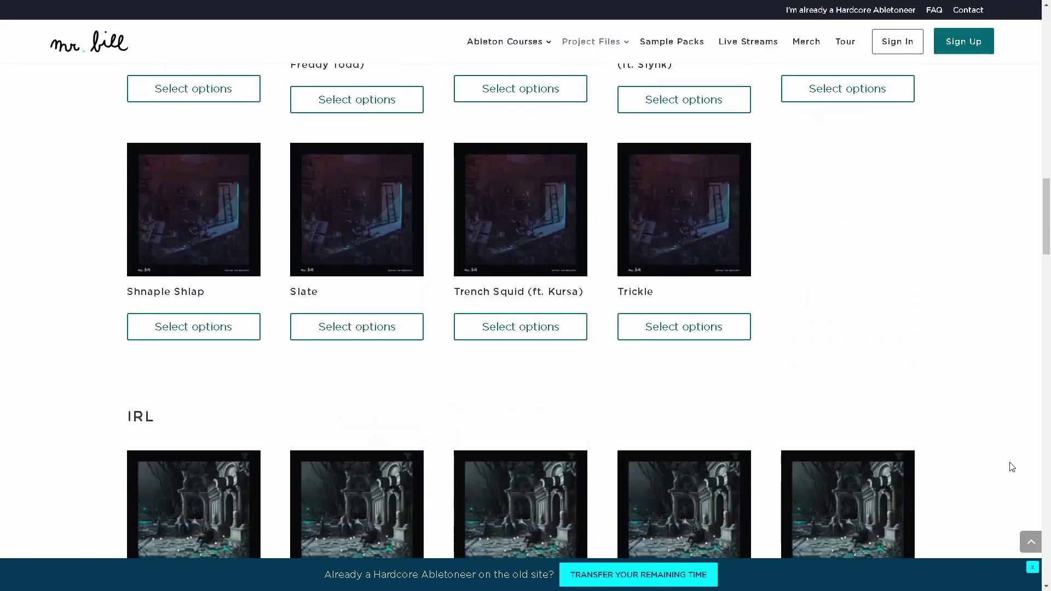
{"action": "scroll", "coordinate": [1011, 466], "scroll_direction": "down", "scroll_amount": 16}
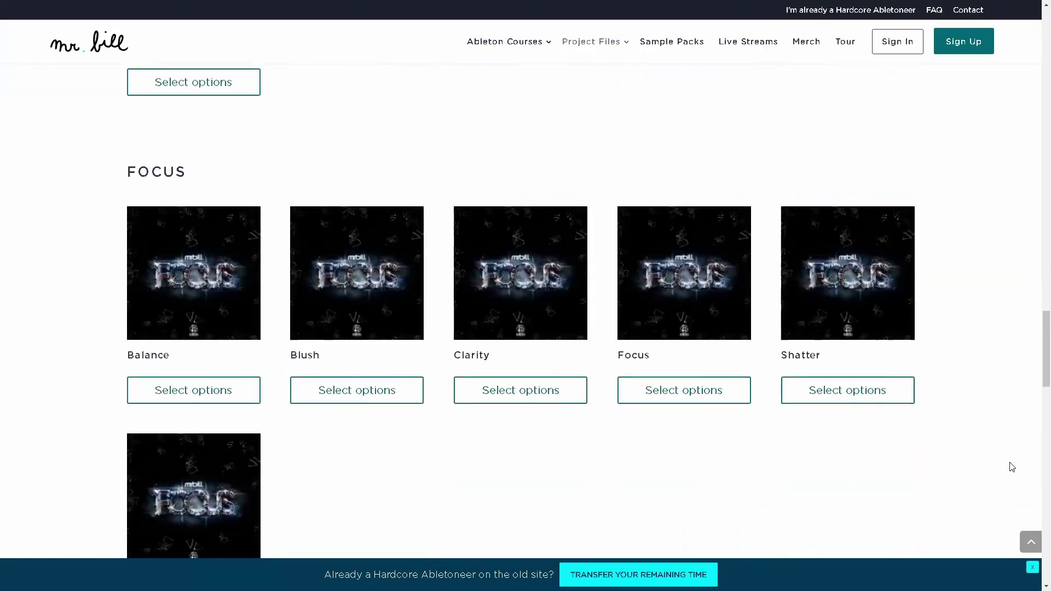
{"action": "scroll", "coordinate": [1011, 467], "scroll_direction": "down", "scroll_amount": 16}
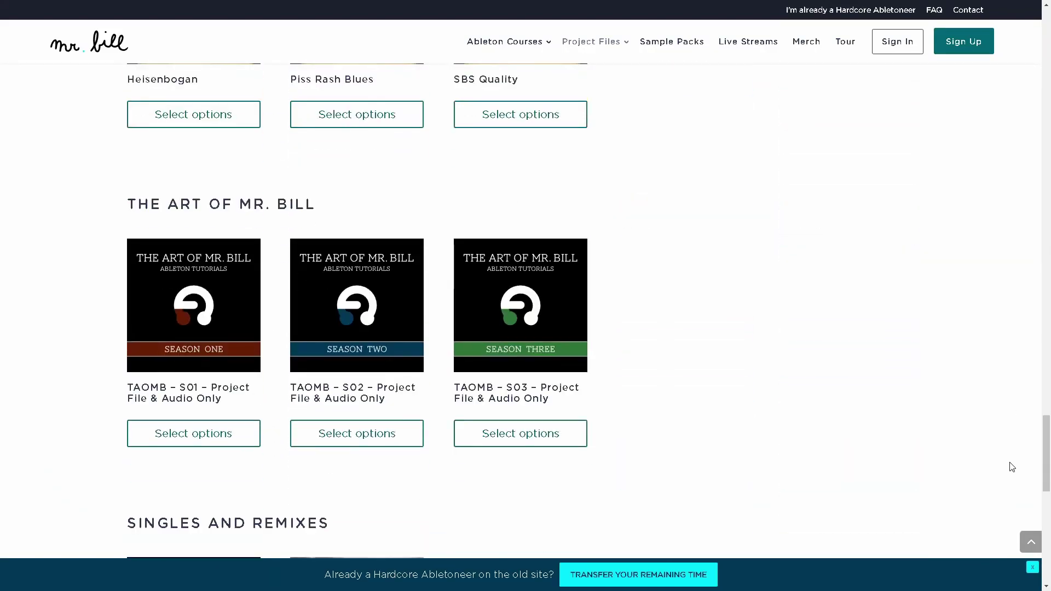
{"action": "scroll", "coordinate": [1011, 466], "scroll_direction": "down", "scroll_amount": 10}
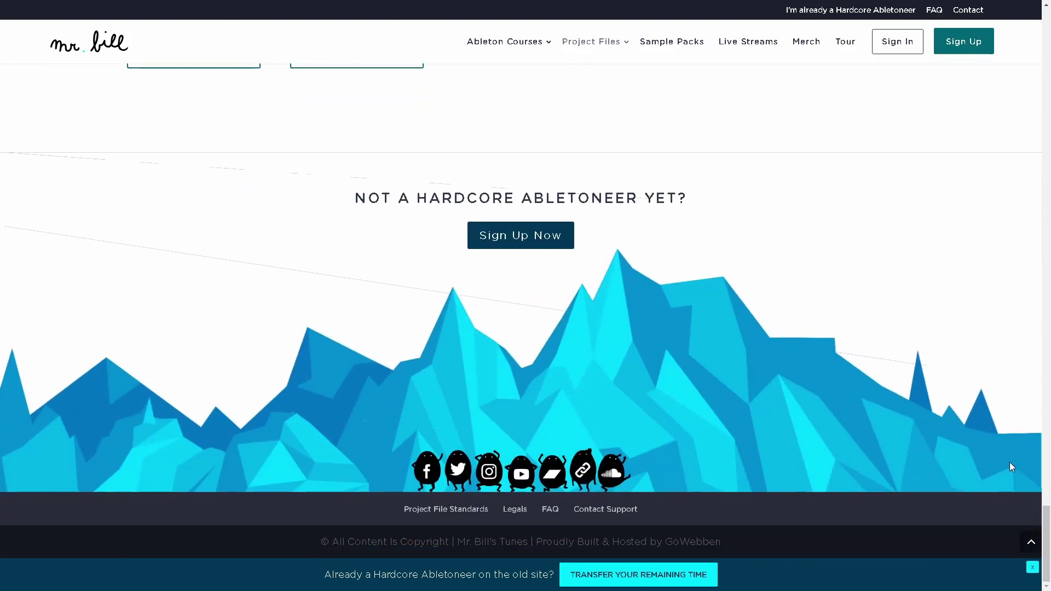